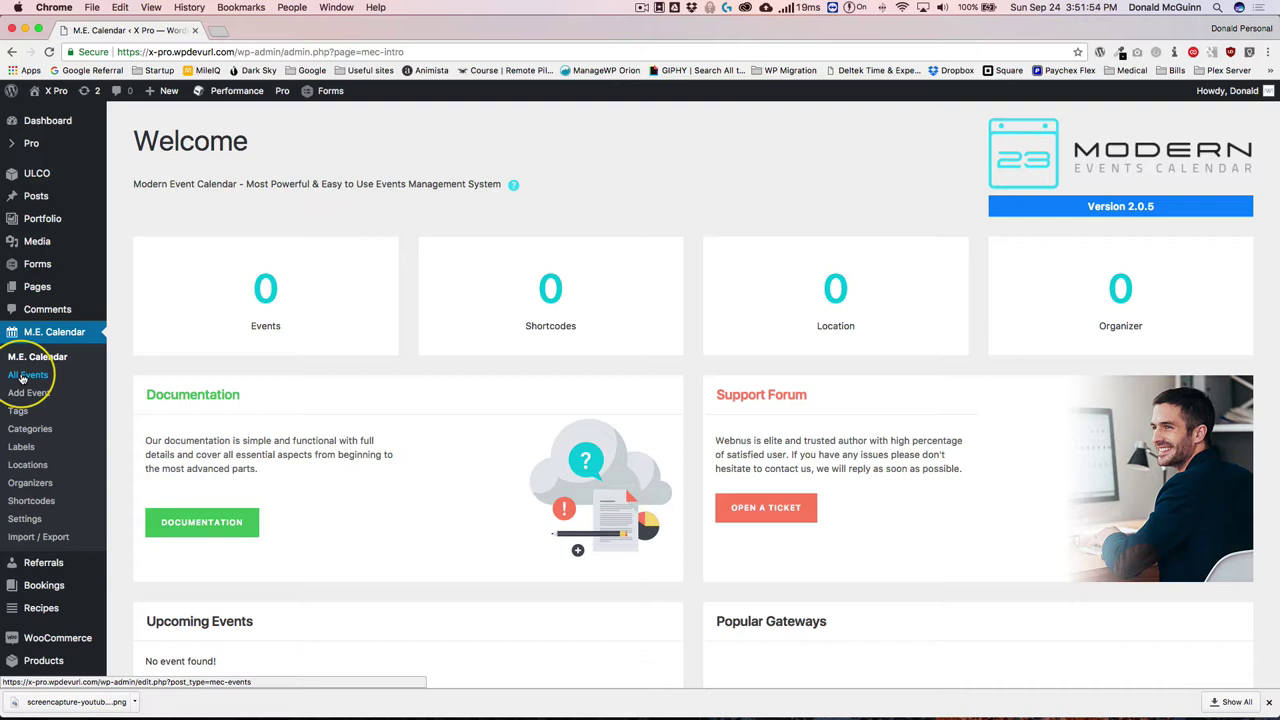
- Open the M.E. Calendar All Events list
left_click(24, 375)
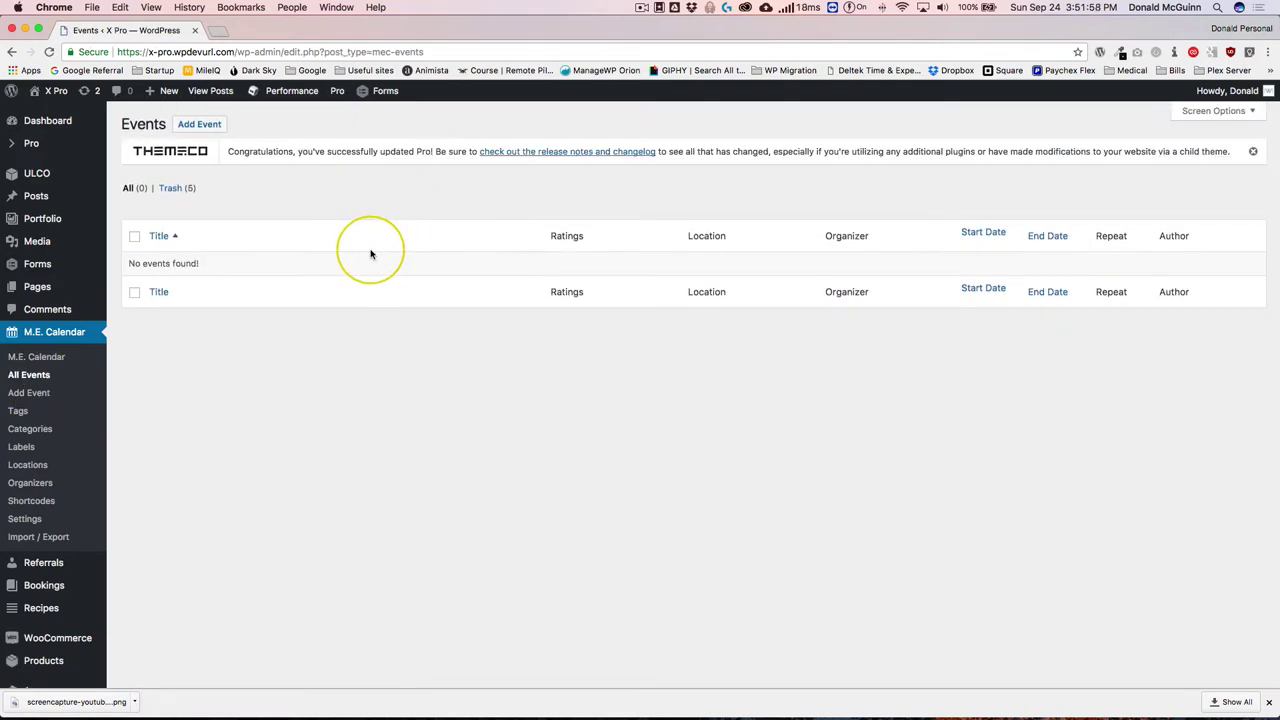
- Start a new event titled 'WordCamp Conference' and let it save as a draft
left_click(199, 126)
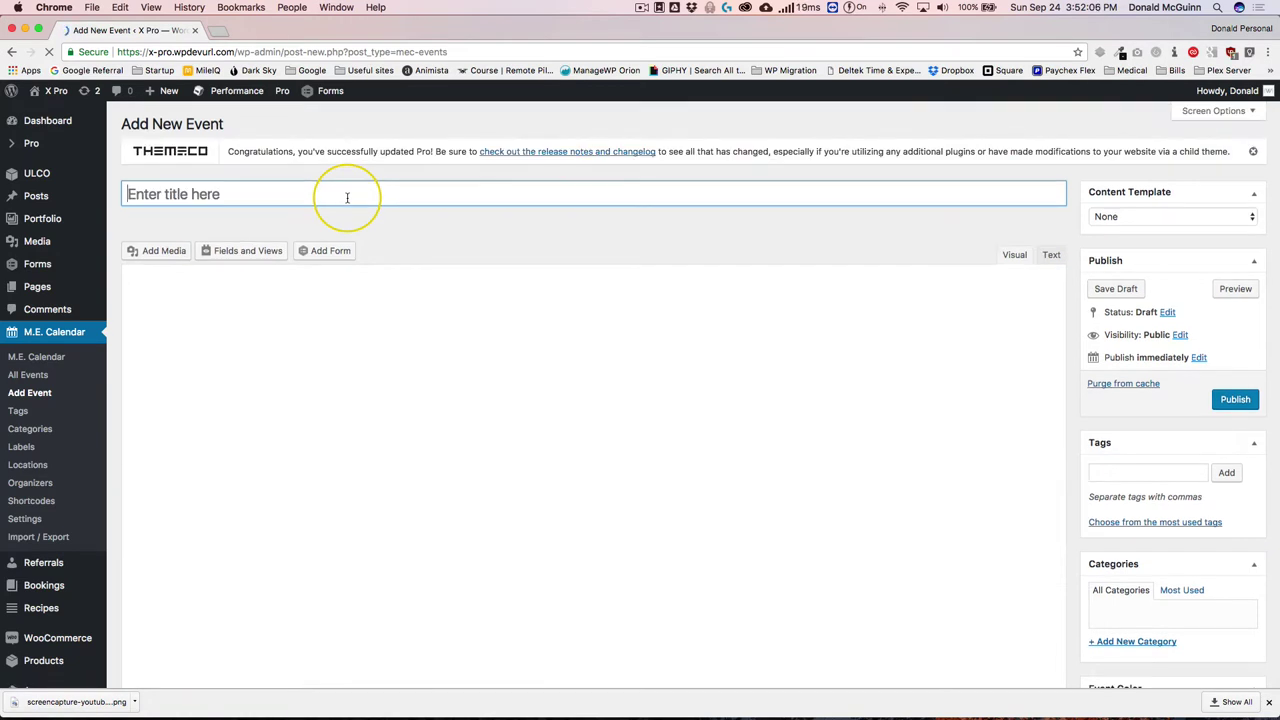
type("WordCamp Conference")
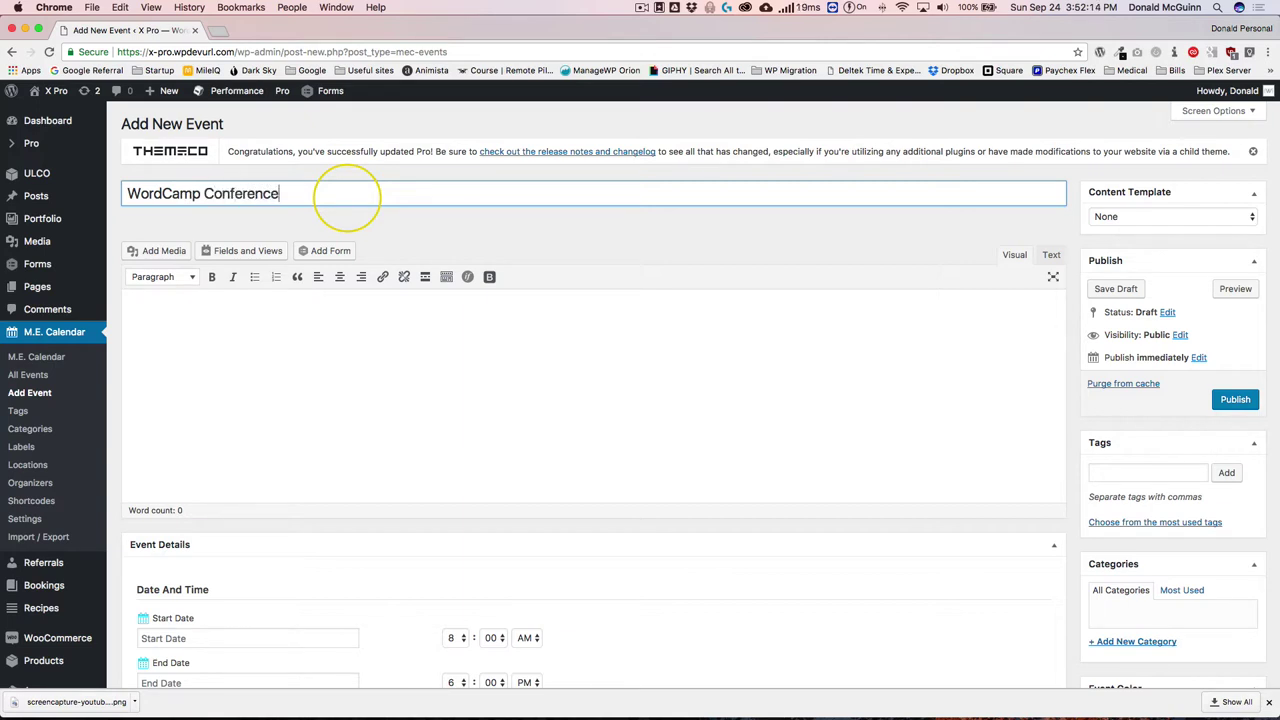
left_click(380, 216)
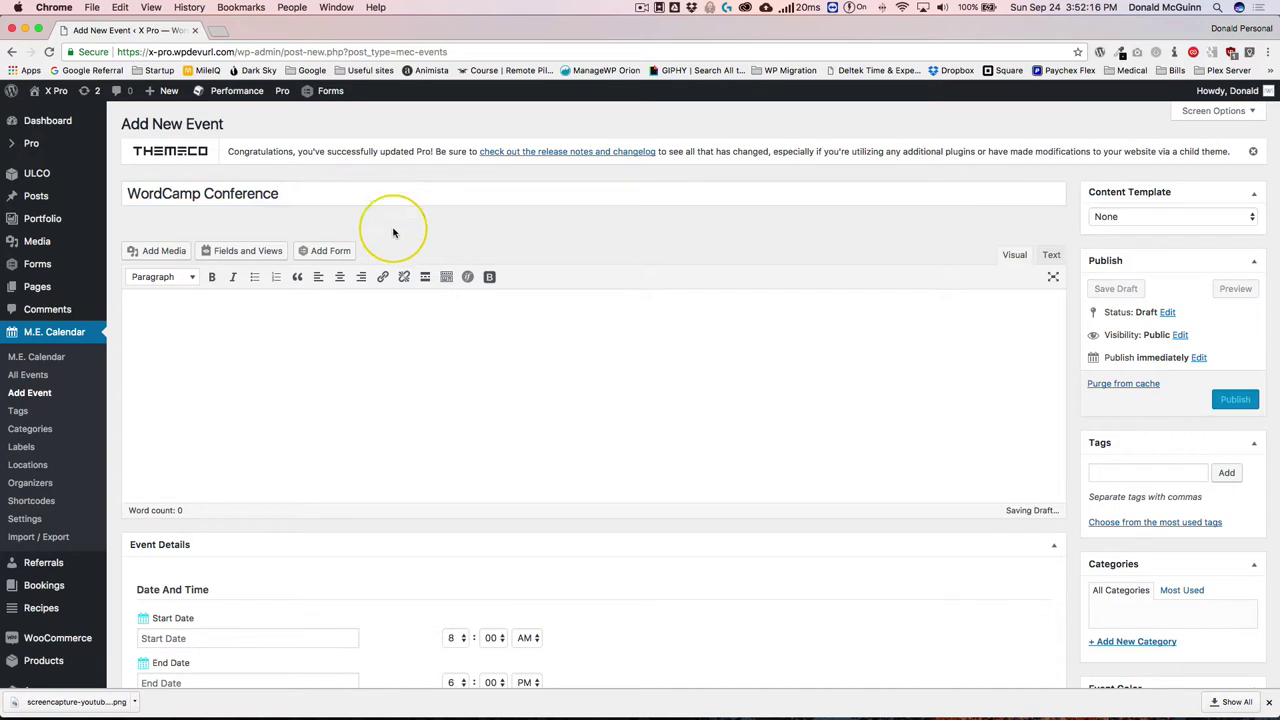
scroll(412, 282, "down", 1)
scroll(412, 282, "down", 2)
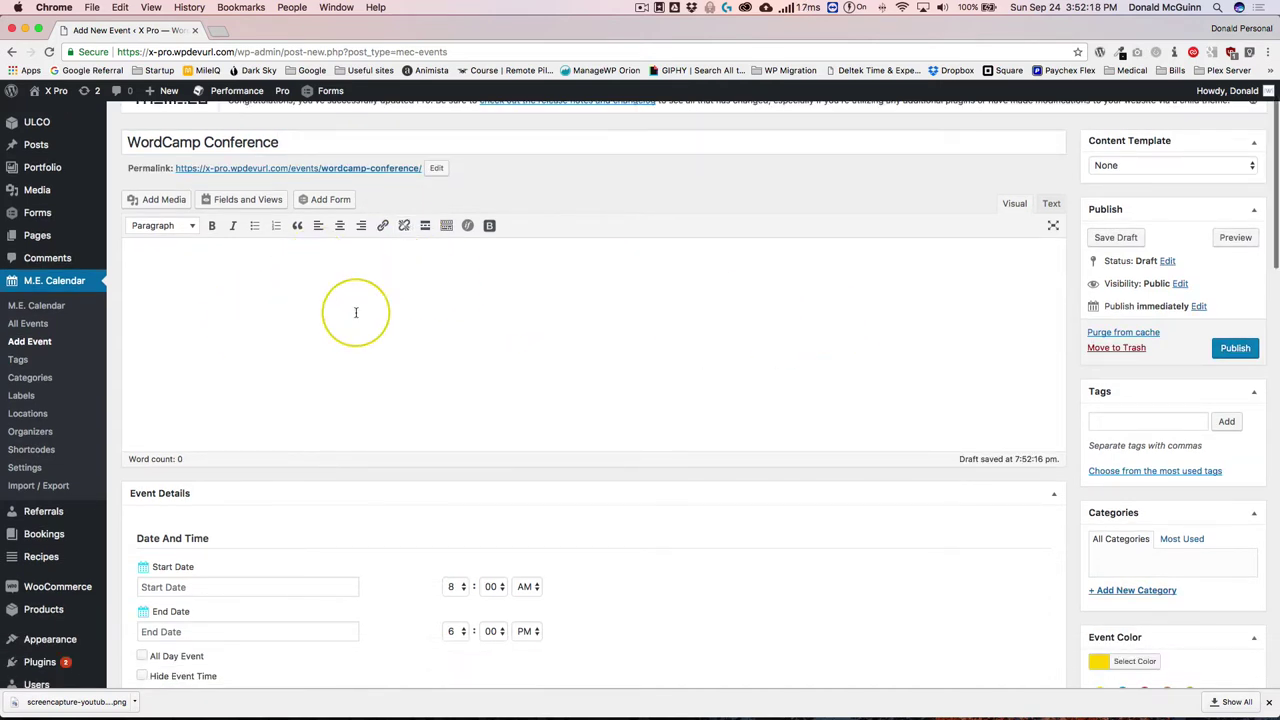
- Fill the event description with generated lorem ipsum placeholder paragraphs
left_click(1174, 52)
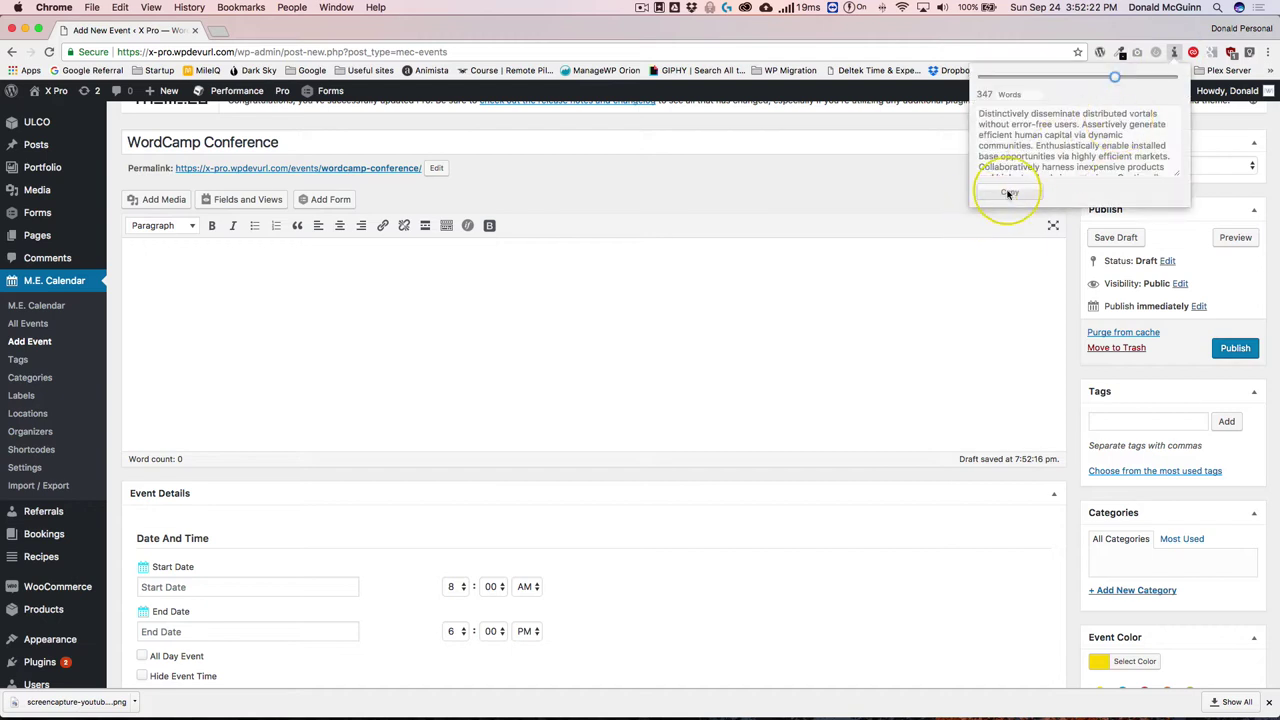
left_click(1008, 193)
left_click(466, 320)
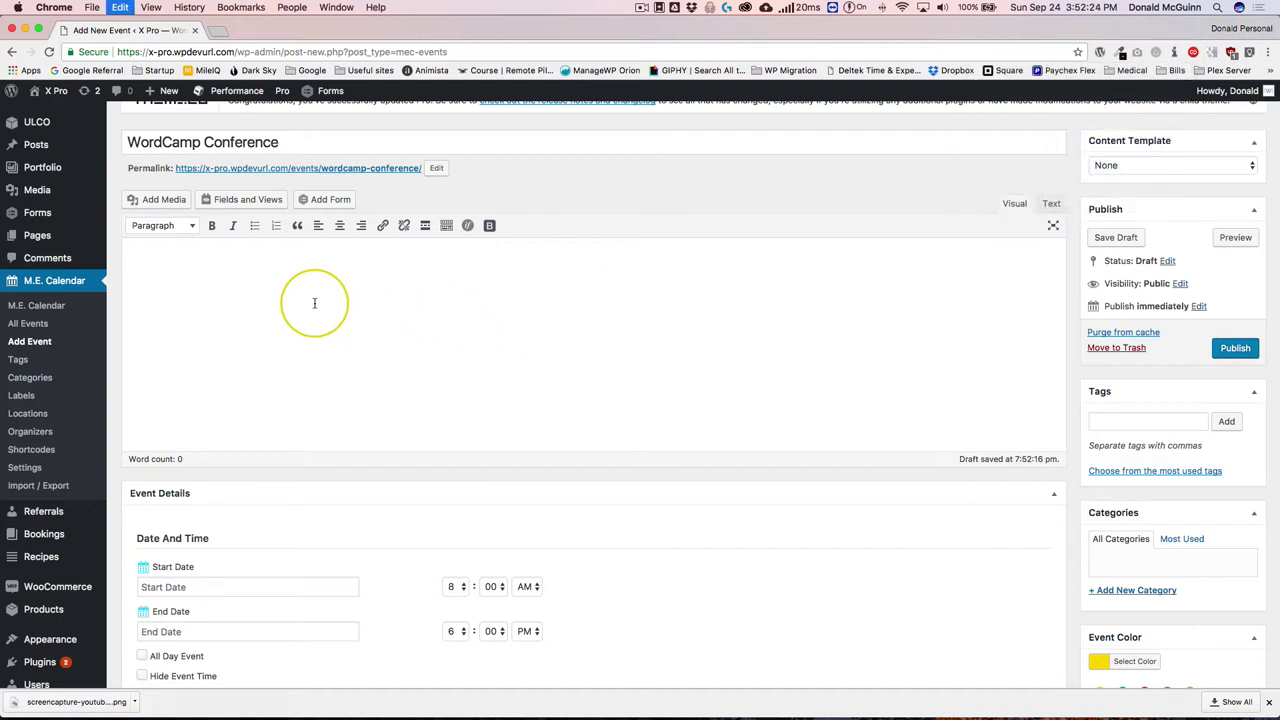
key("super+v")
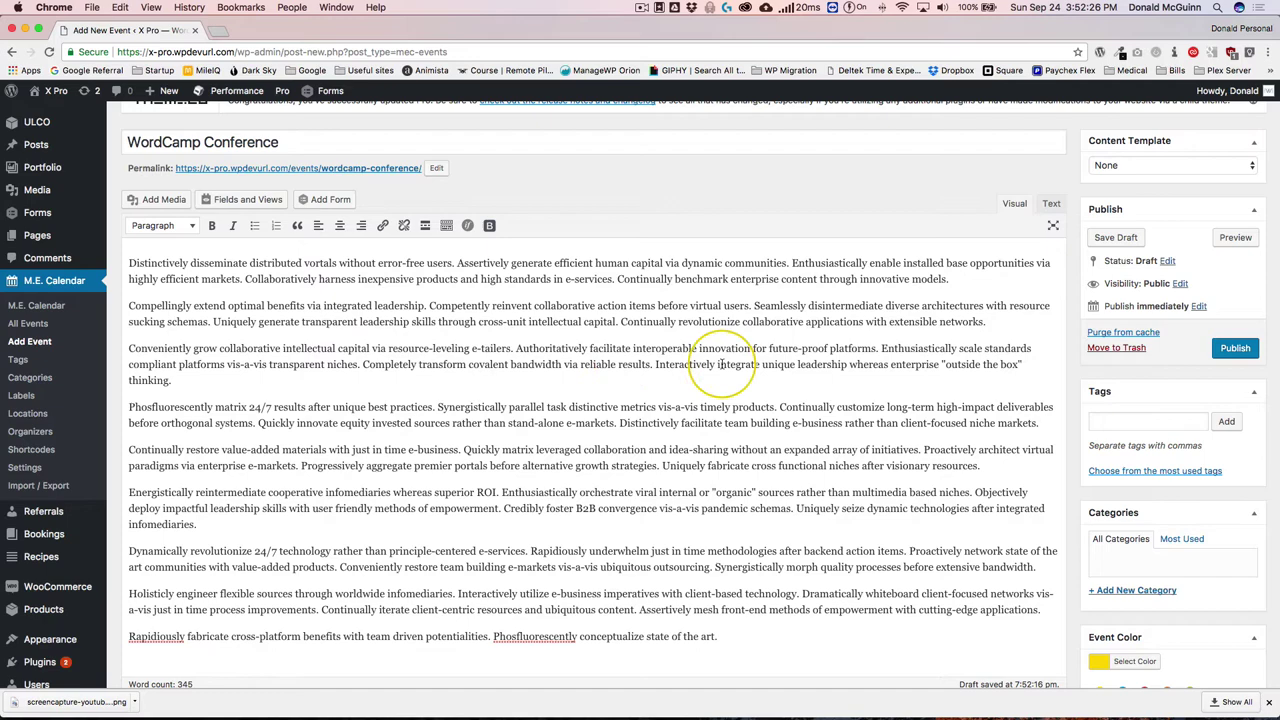
- Set the start date to 2017-10-12 and the end date to 2017-10-14, marked All Day Event
scroll(720, 364, "down", 10)
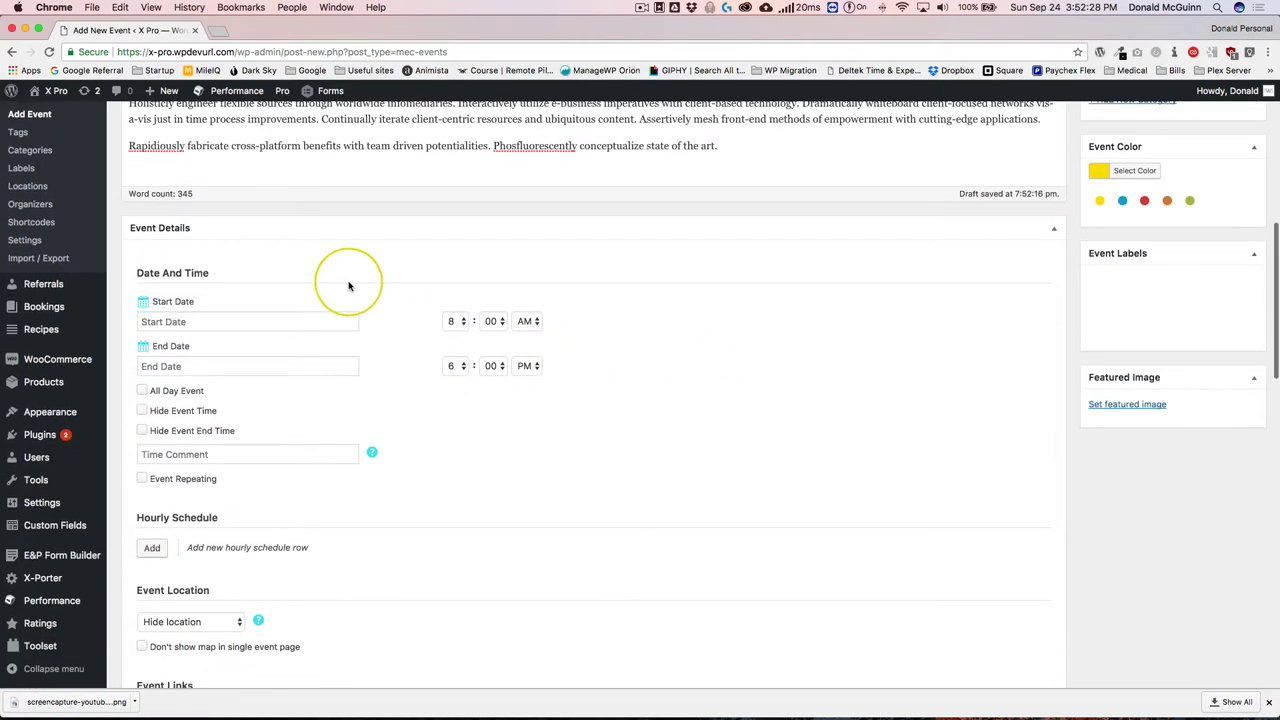
left_click(208, 321)
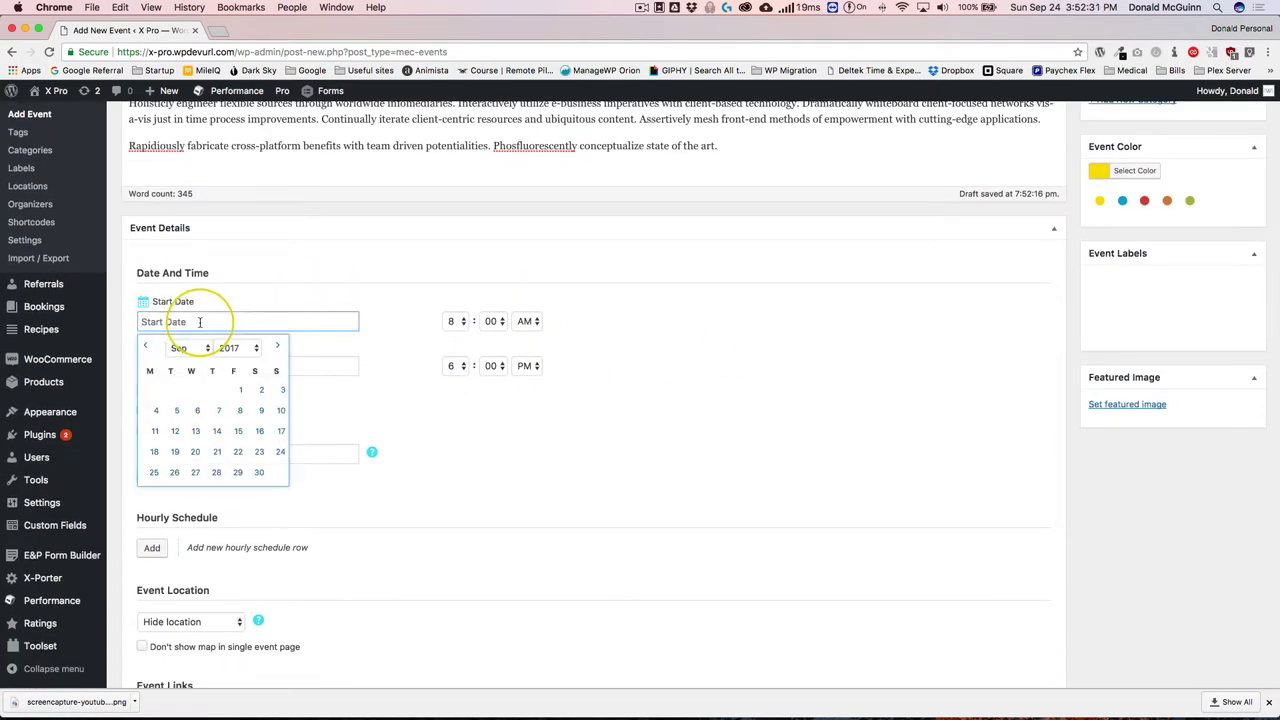
left_click(277, 346)
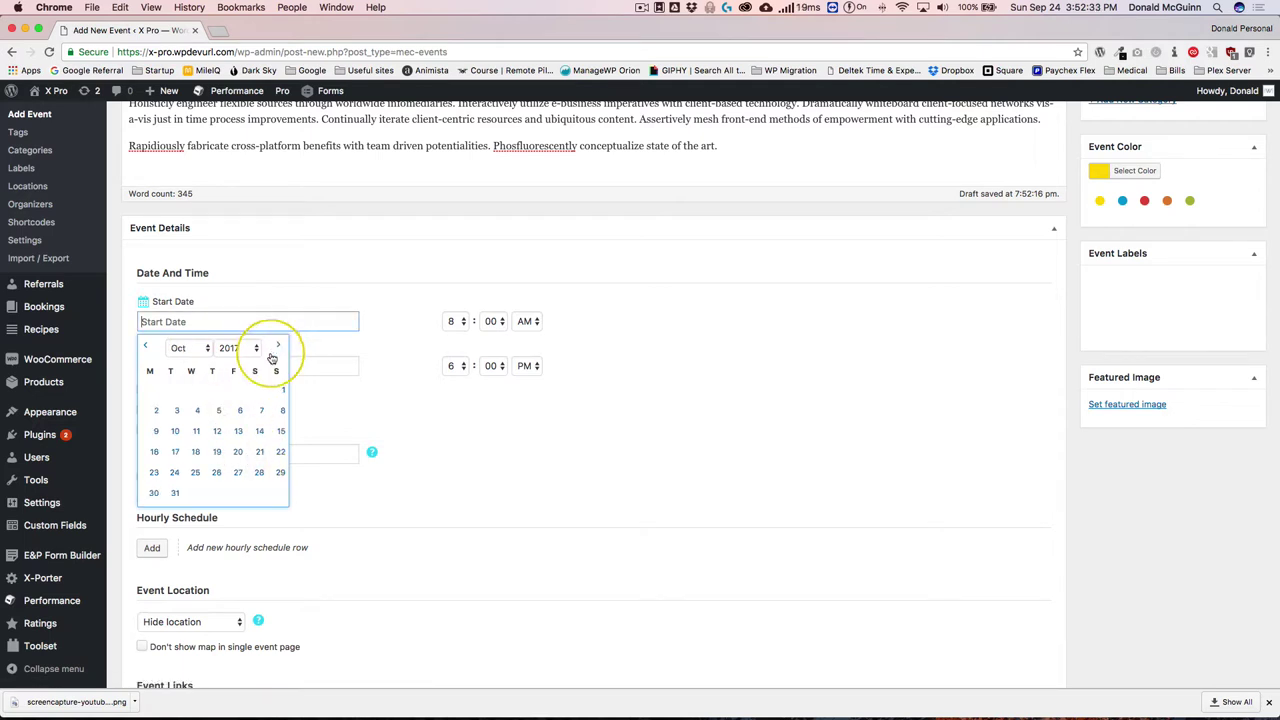
left_click(218, 430)
left_click(224, 366)
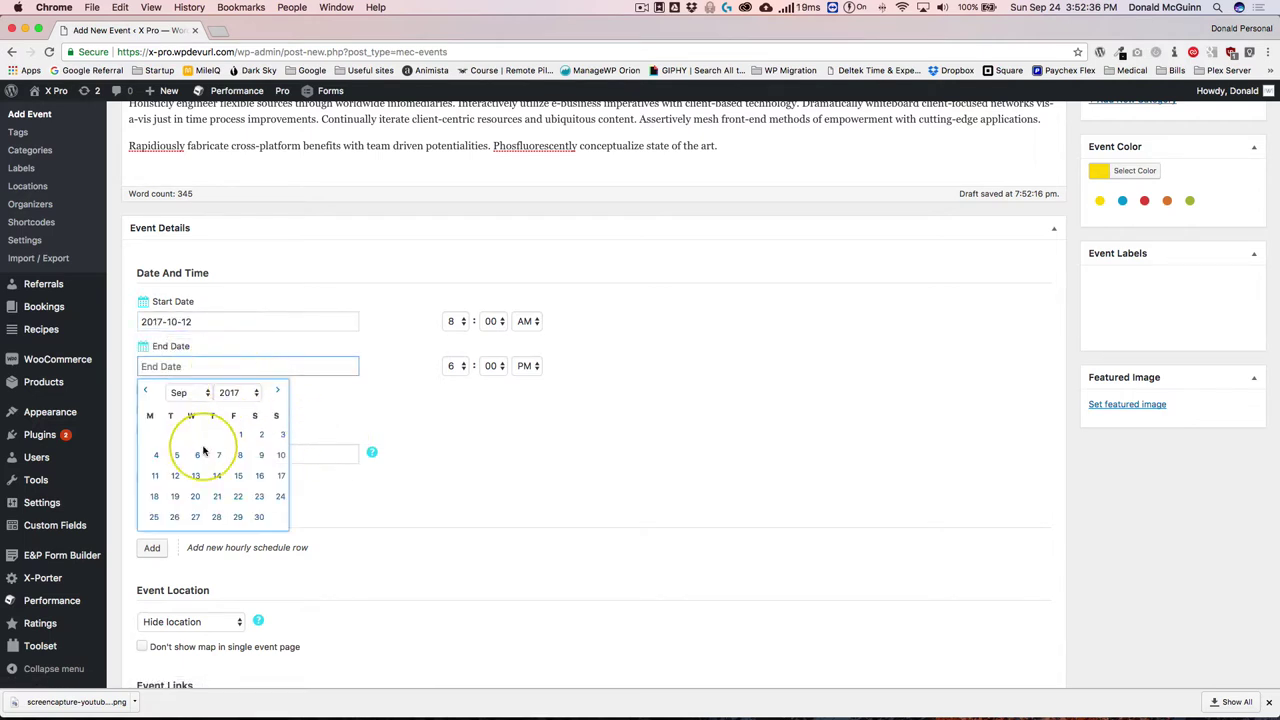
left_click(277, 391)
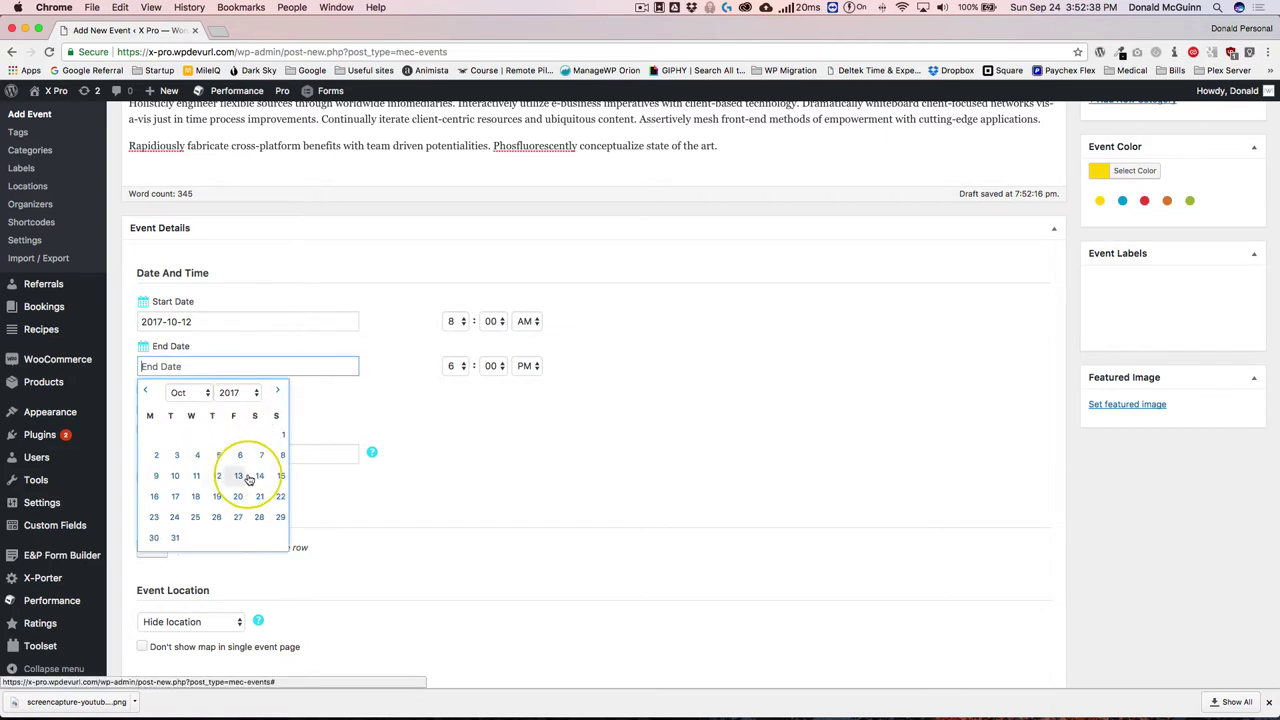
left_click(259, 476)
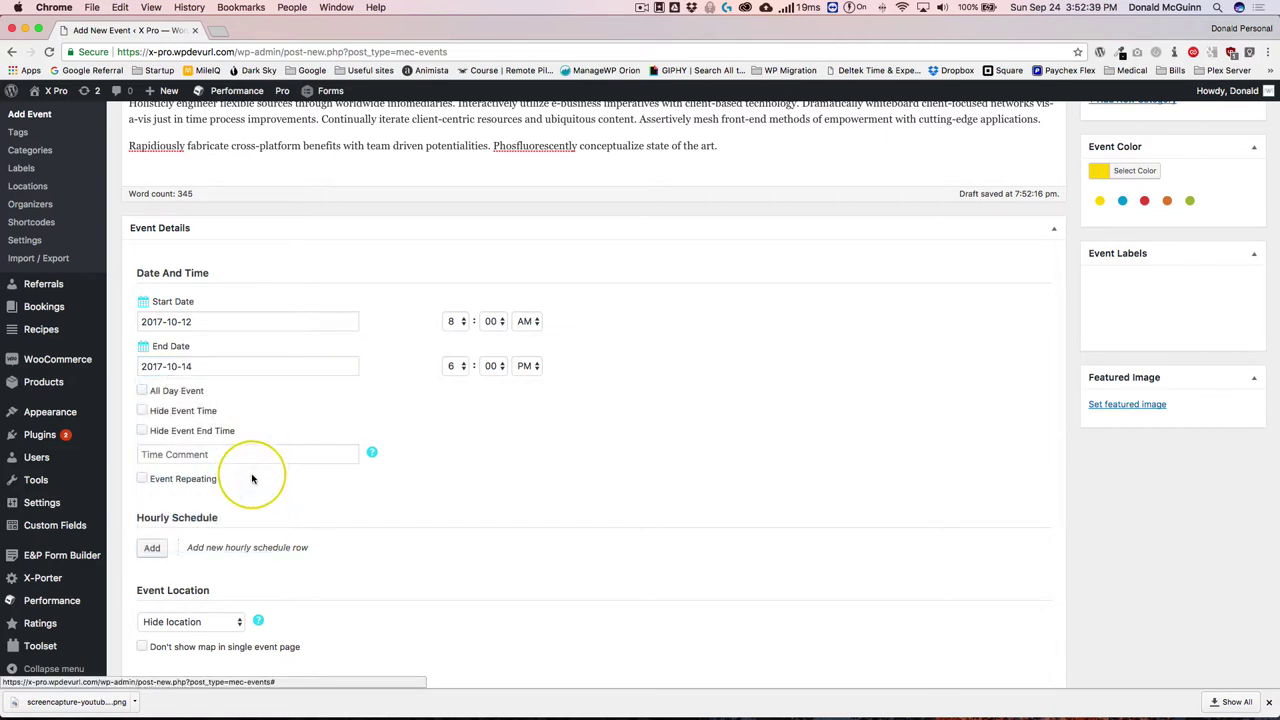
left_click(142, 392)
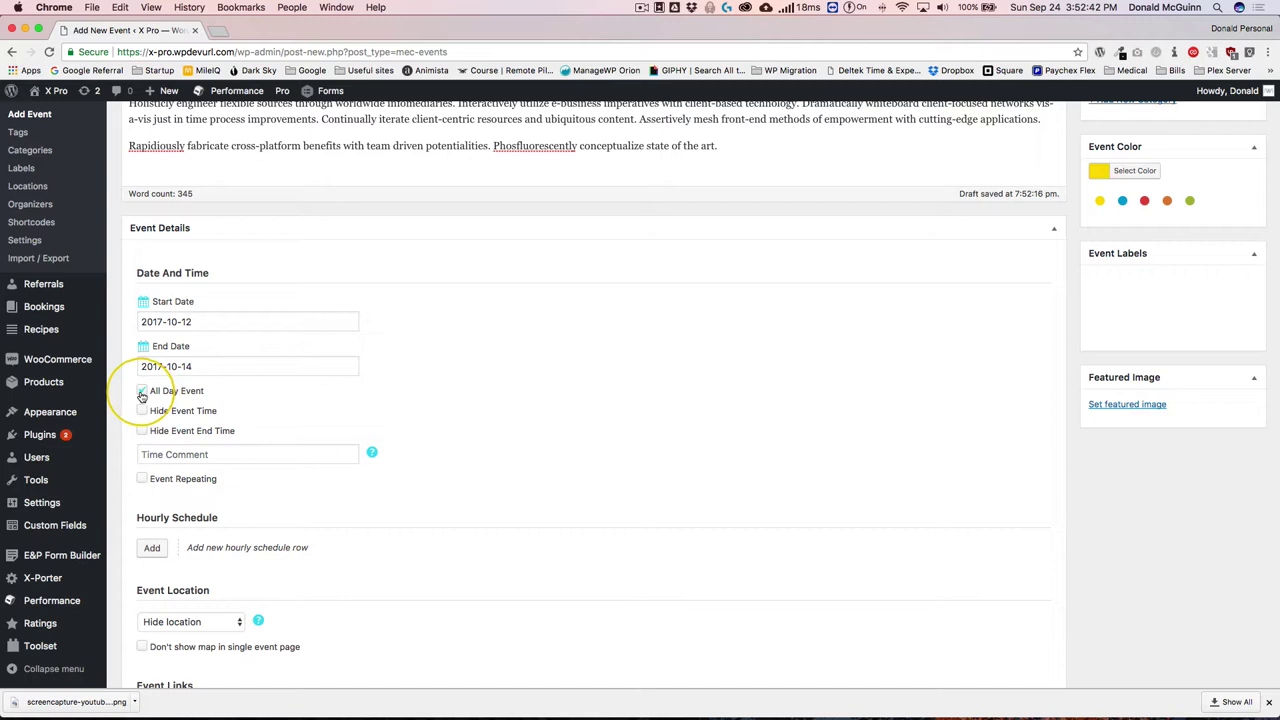
scroll(175, 412, "down", 2)
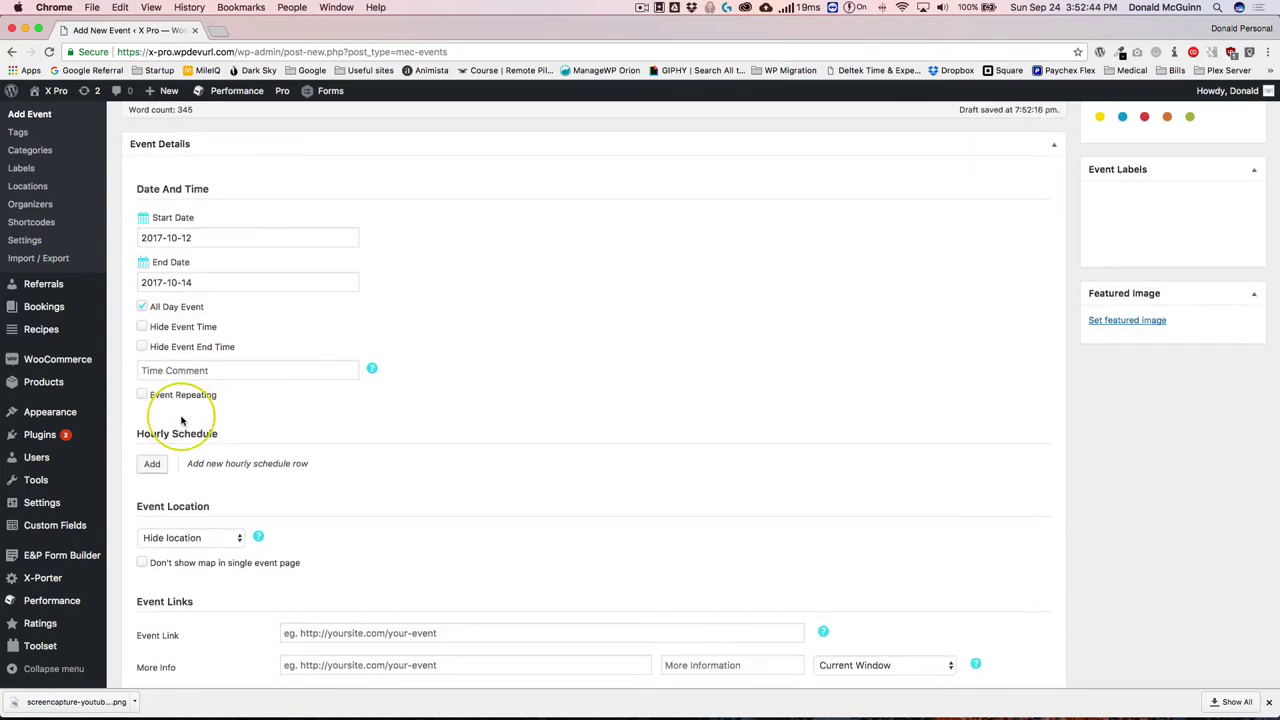
scroll(175, 415, "down", 2)
scroll(155, 390, "down", 1)
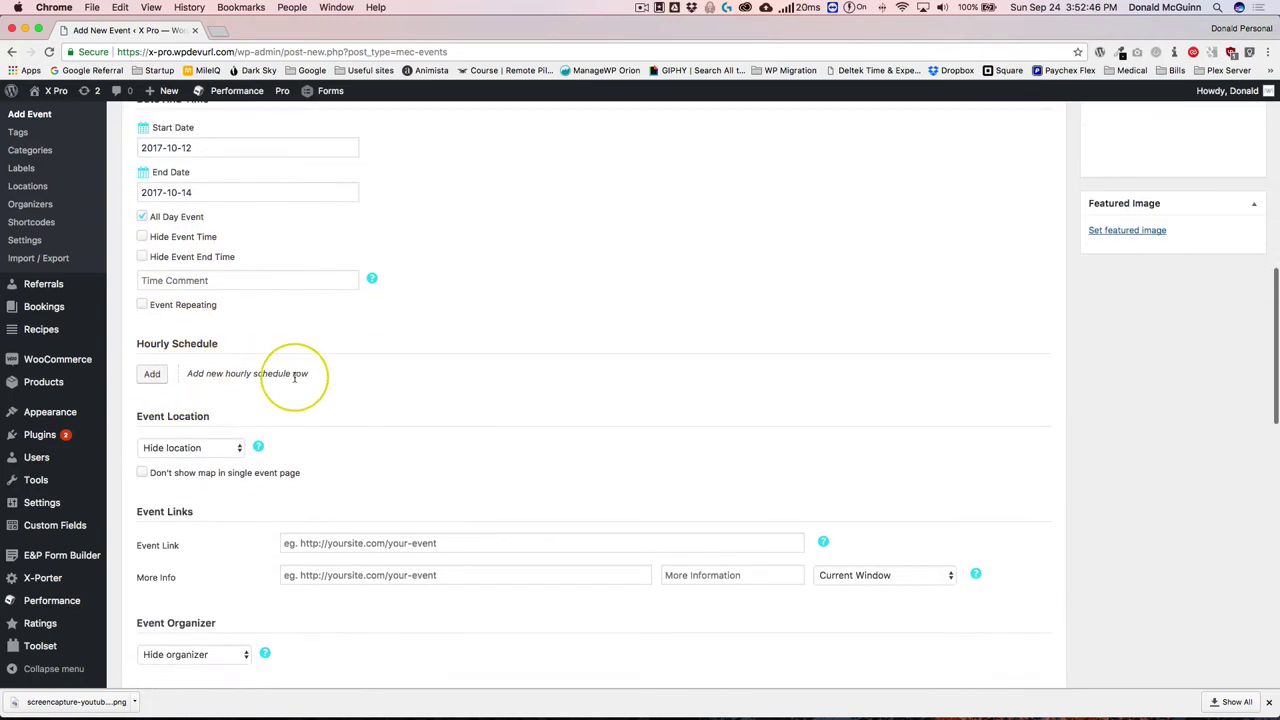
left_click_drag(188, 373, 306, 375)
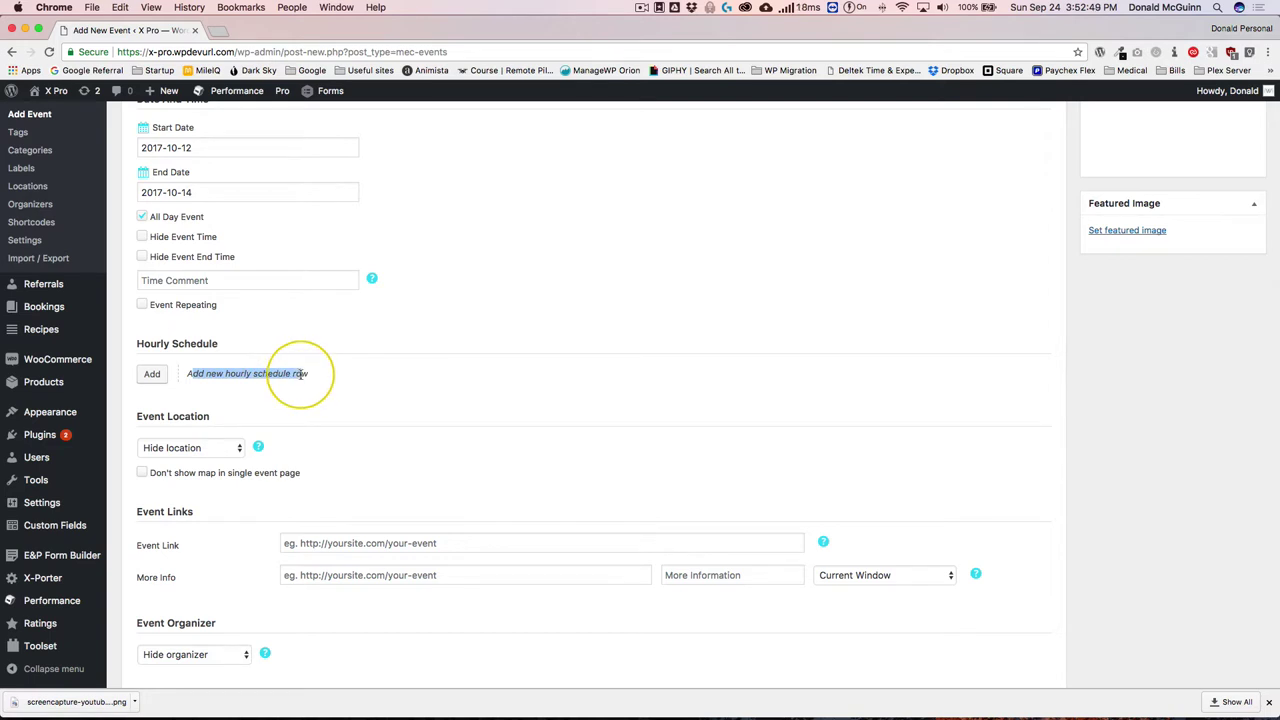
left_click(152, 374)
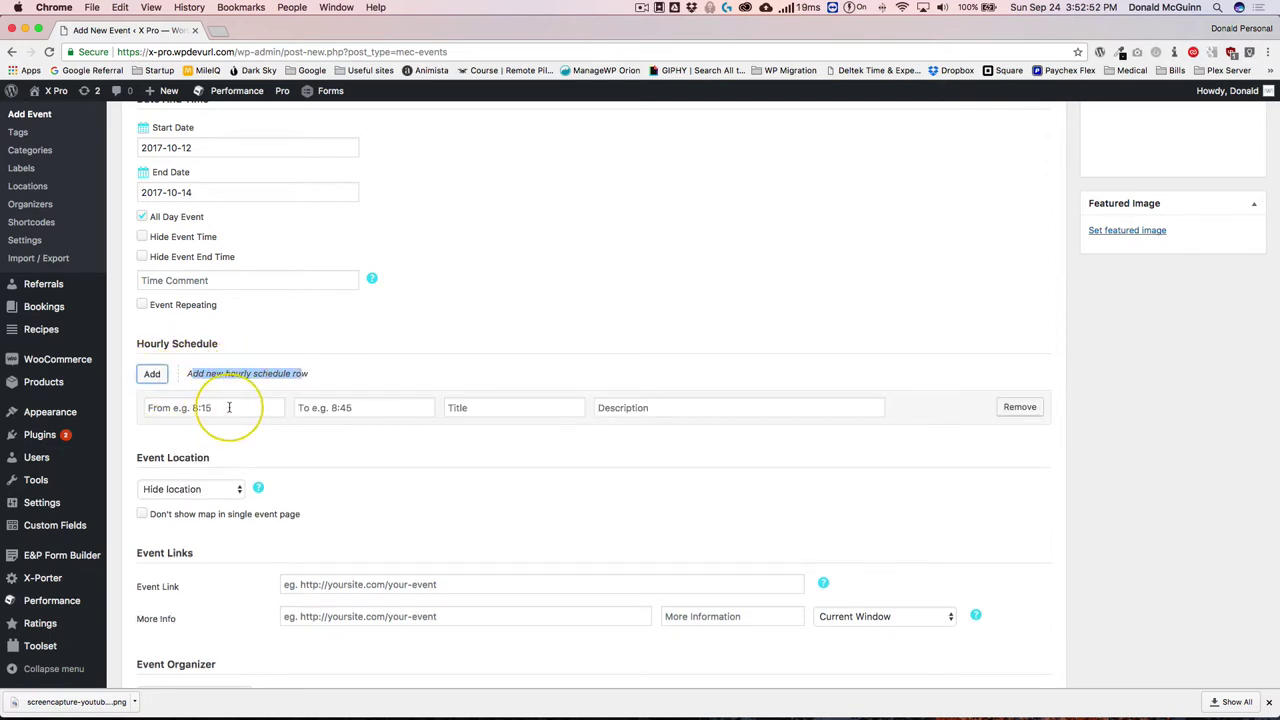
left_click(229, 407)
left_click(377, 408)
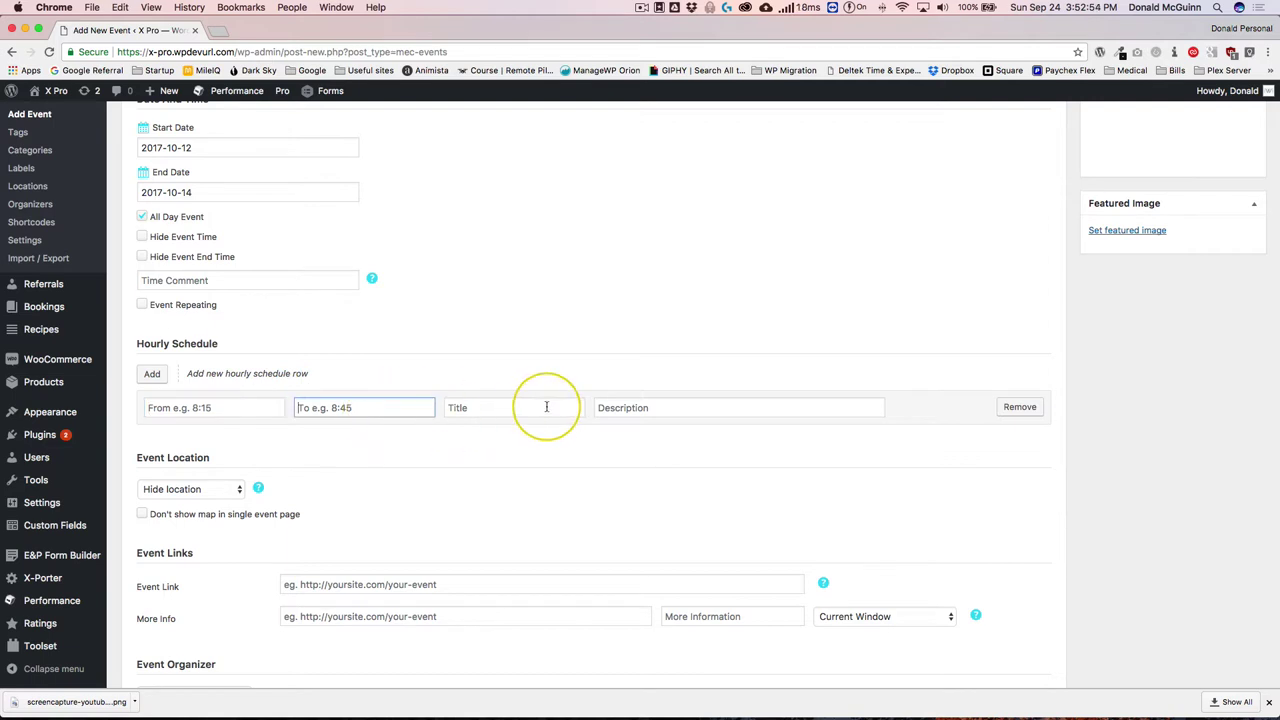
left_click(520, 408)
left_click(706, 407)
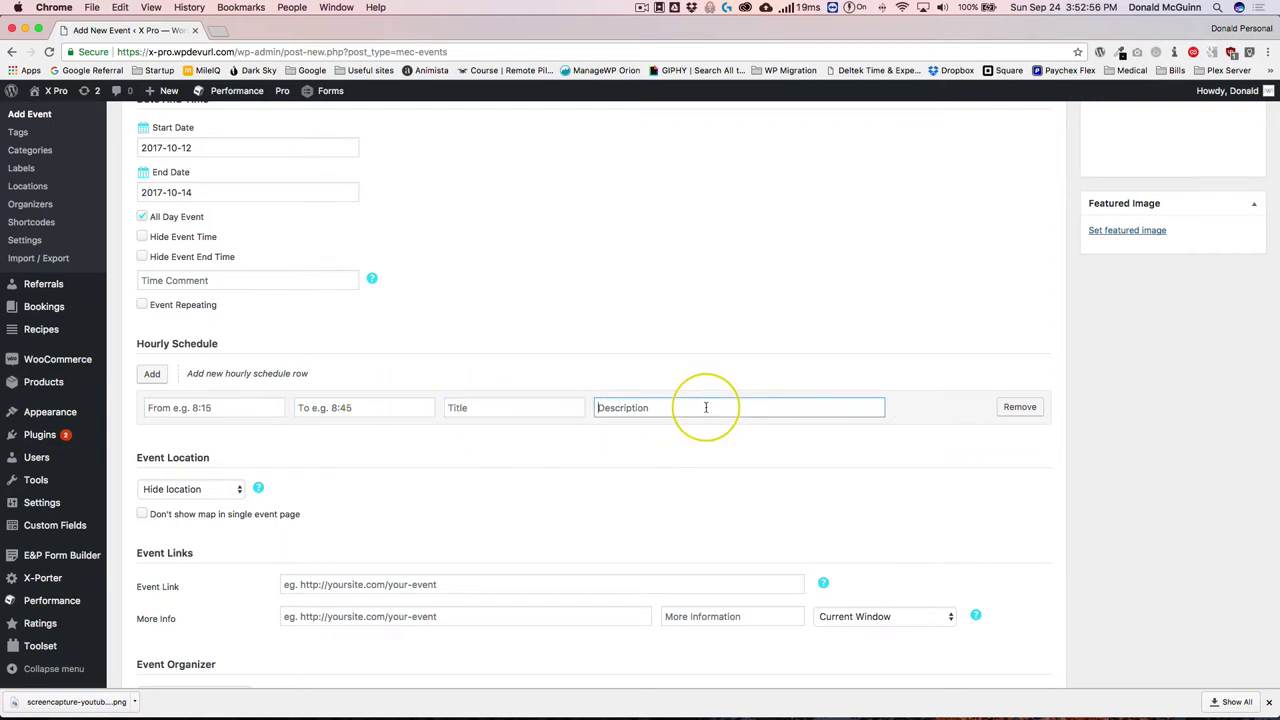
left_click(151, 374)
left_click(151, 374)
left_click(151, 374)
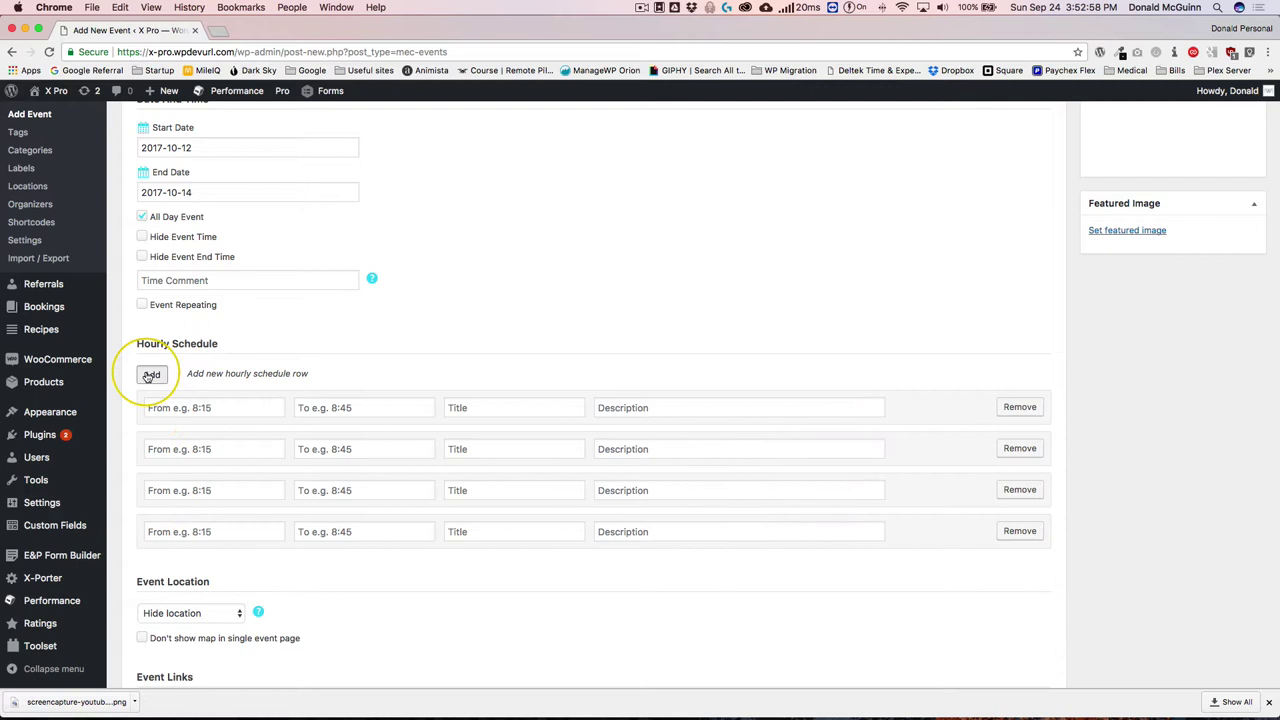
left_click(151, 374)
left_click(151, 374)
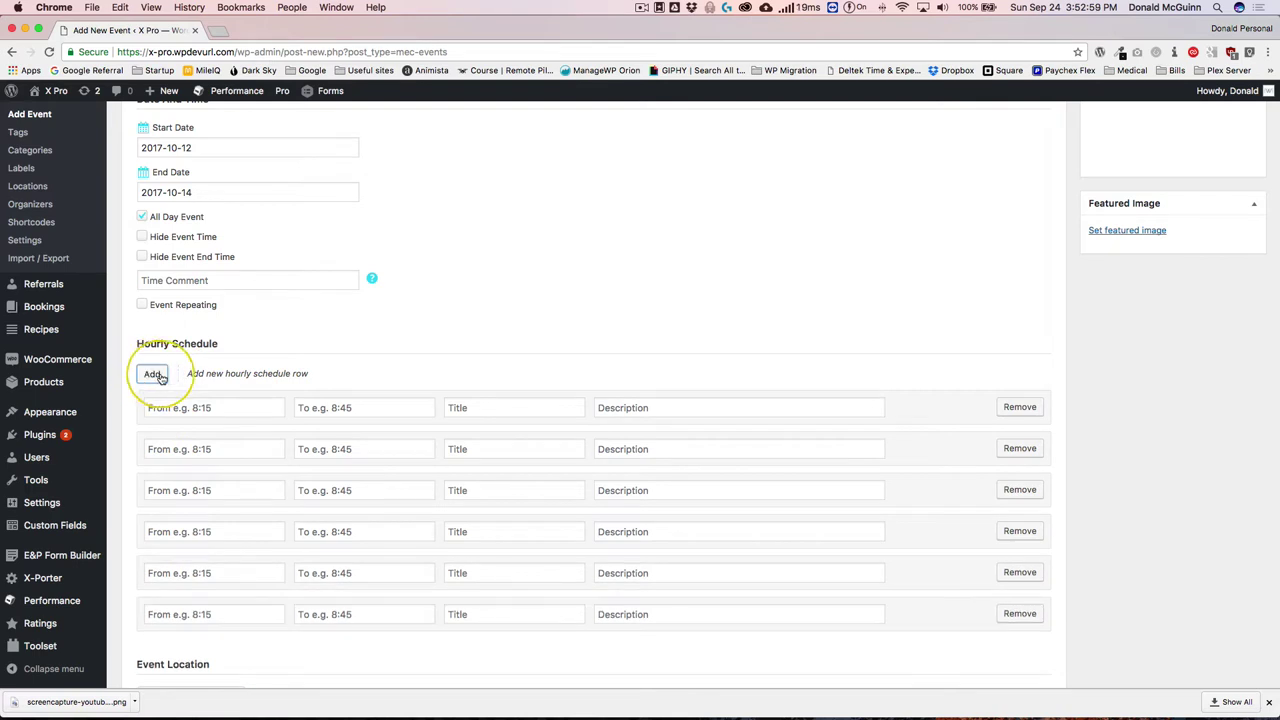
left_click(1020, 449)
left_click(1020, 449)
left_click(1020, 449)
left_click(1020, 449)
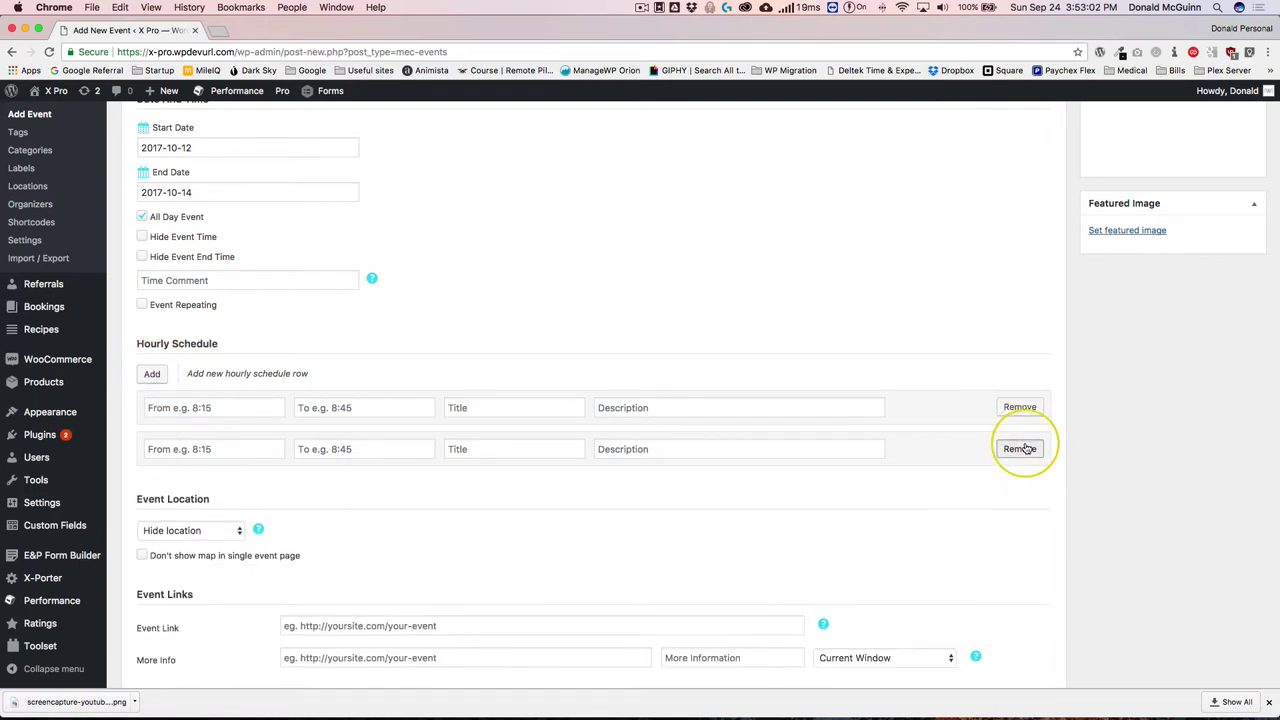
left_click(1020, 449)
left_click(1020, 408)
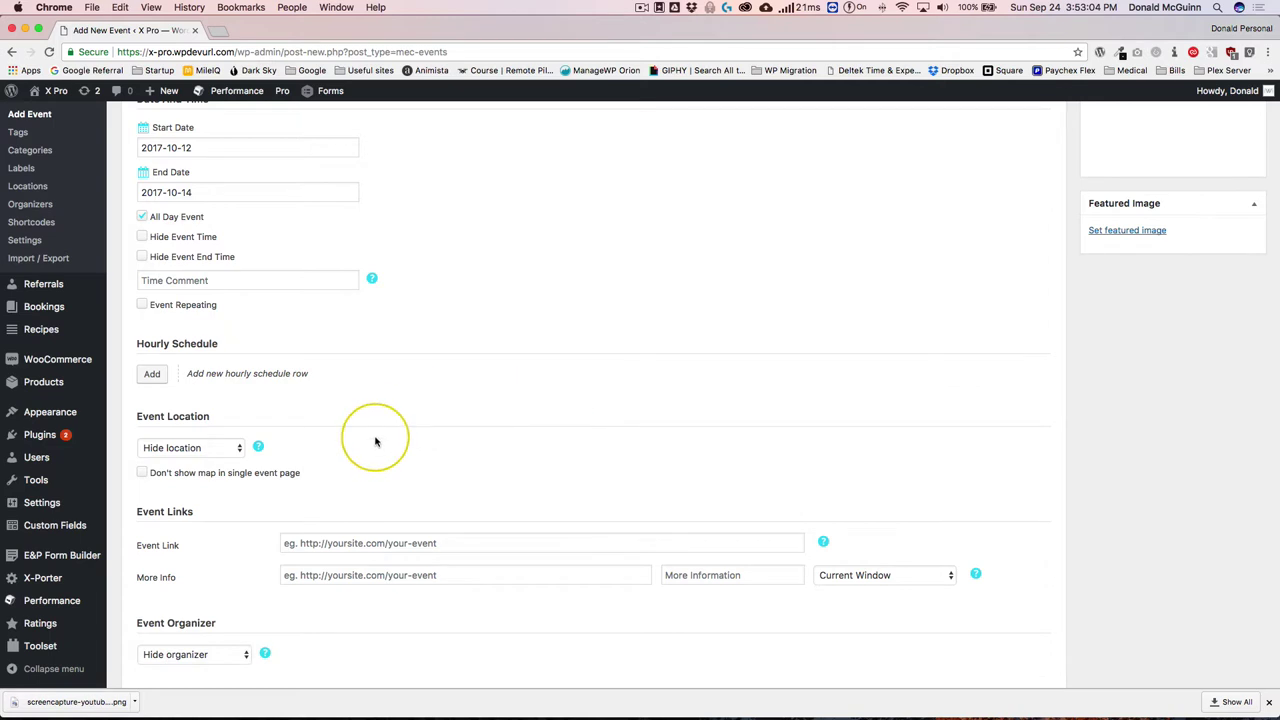
scroll(376, 441, "down", 2)
left_click(214, 372)
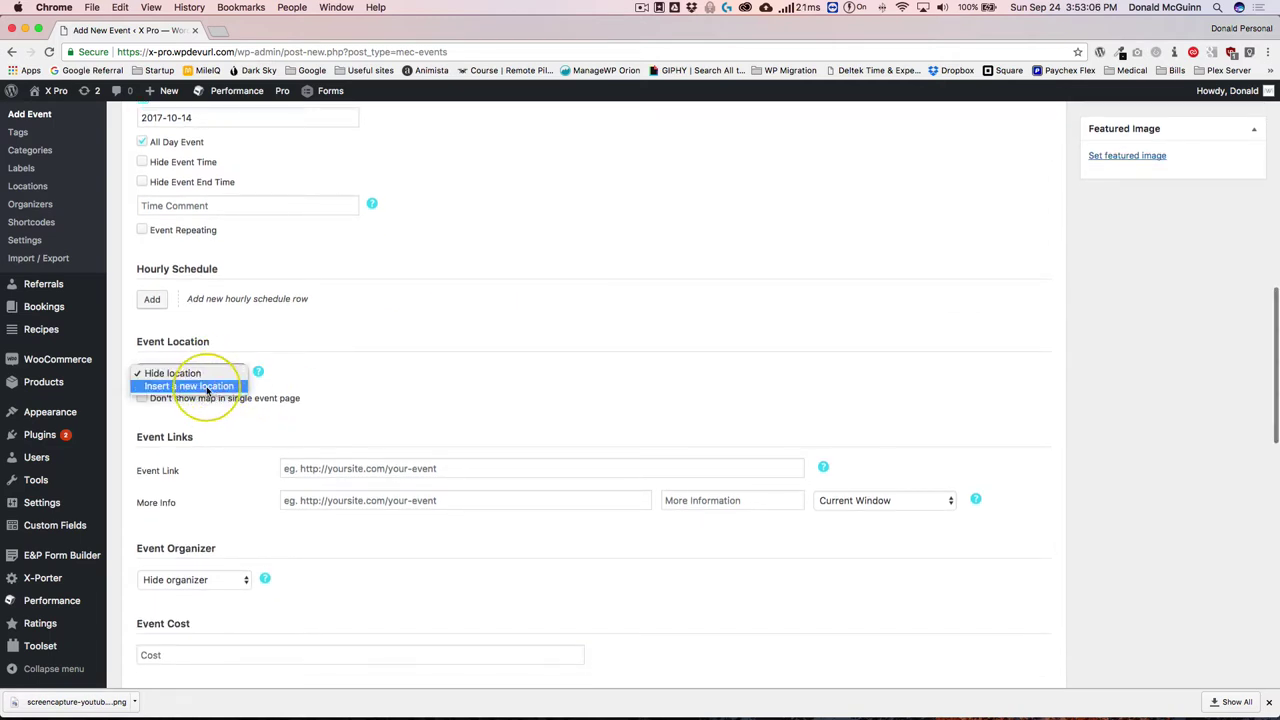
left_click(207, 390)
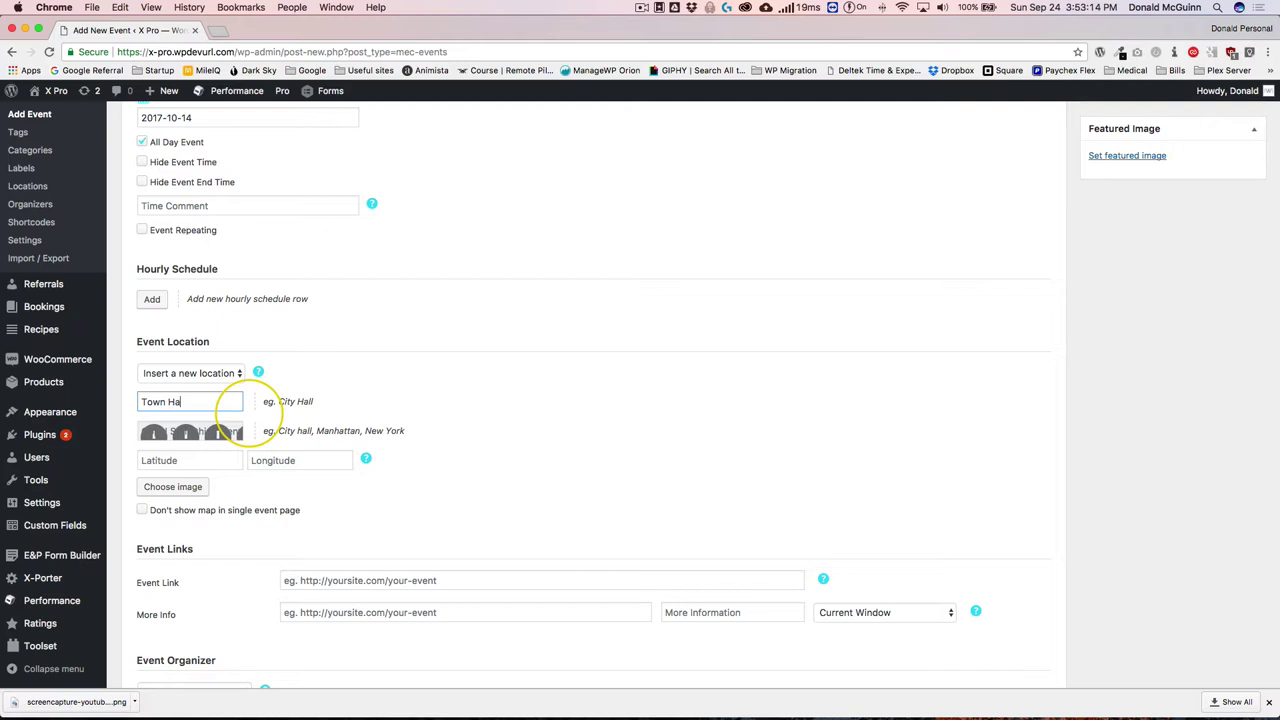
left_click(193, 433)
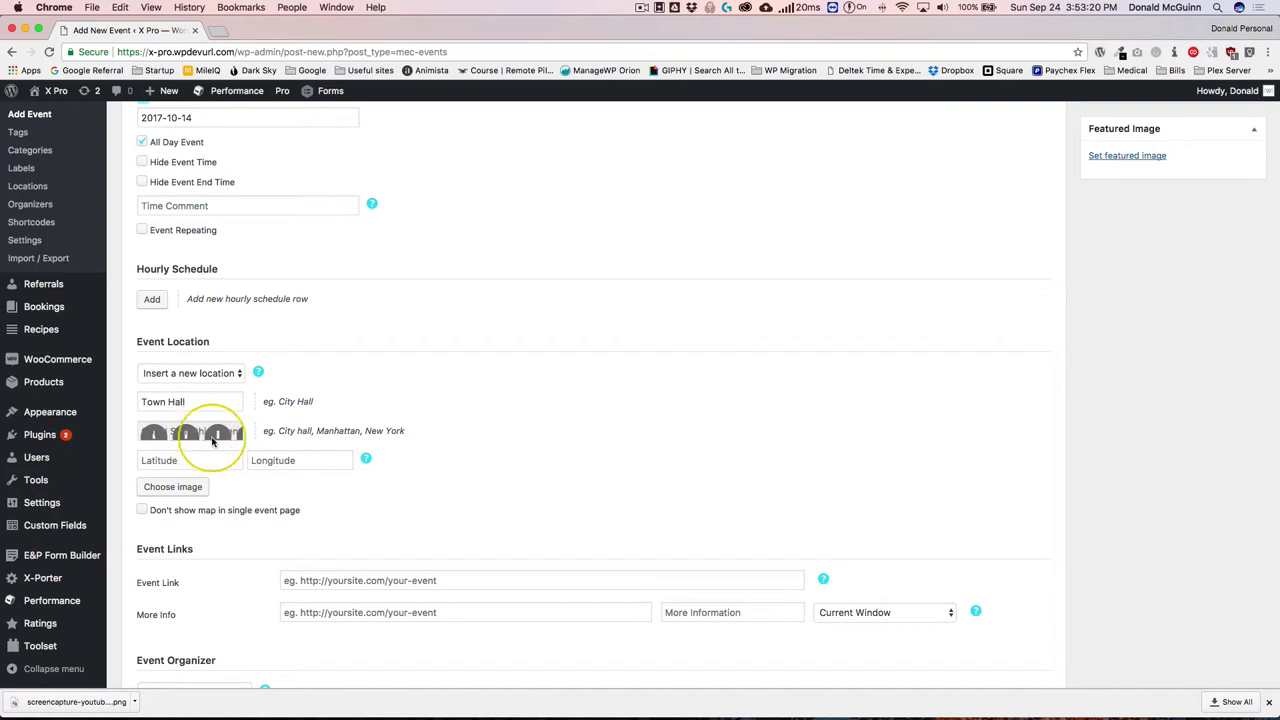
mouse_move(225, 700)
right_click(344, 697)
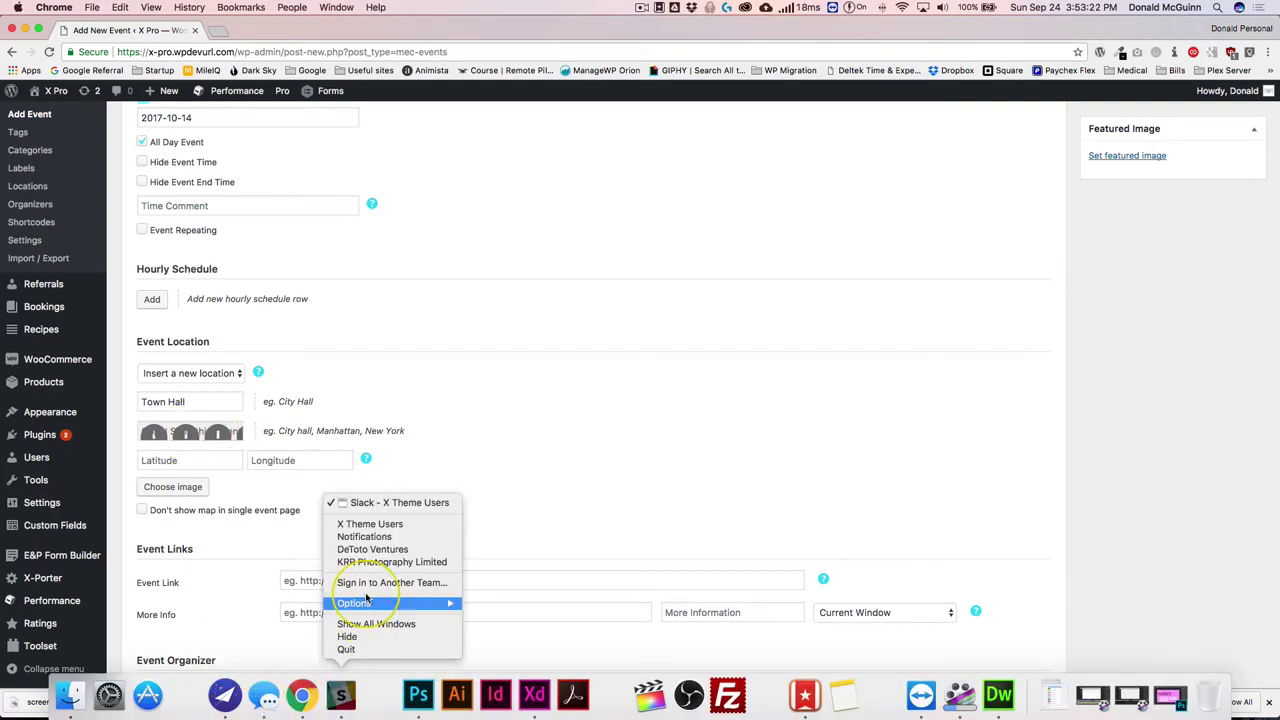
left_click(574, 434)
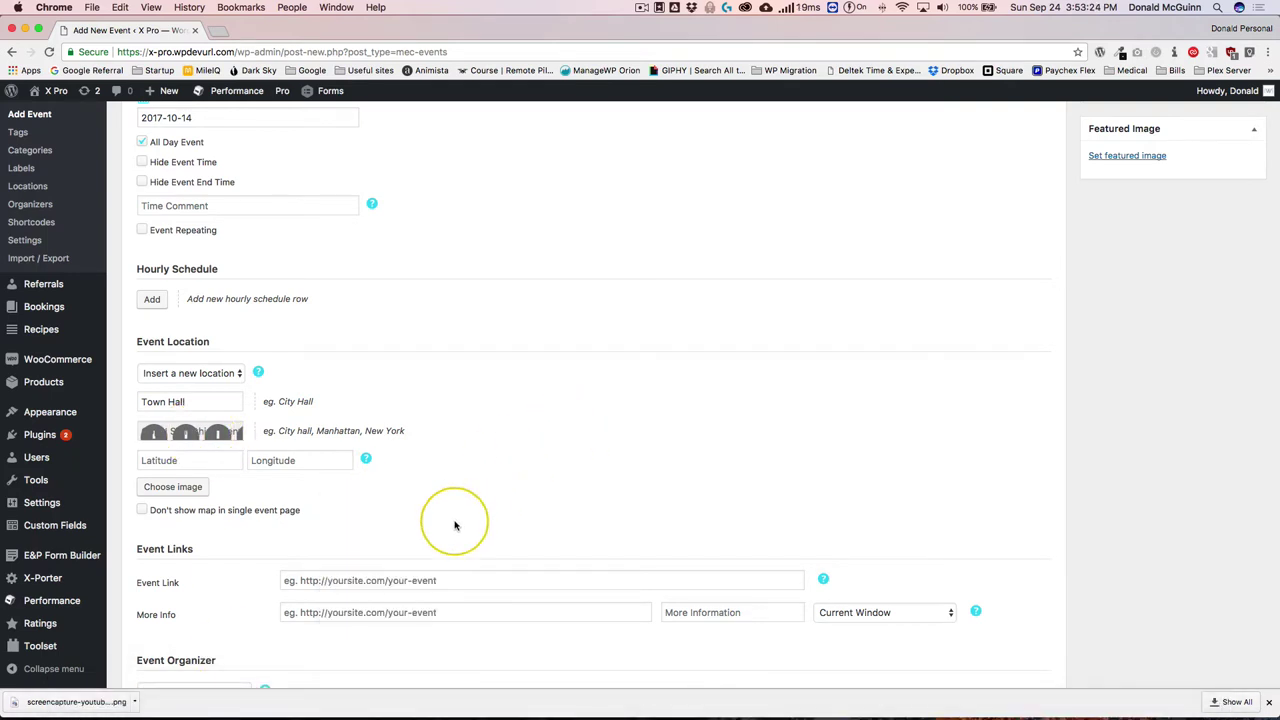
right_click(302, 696)
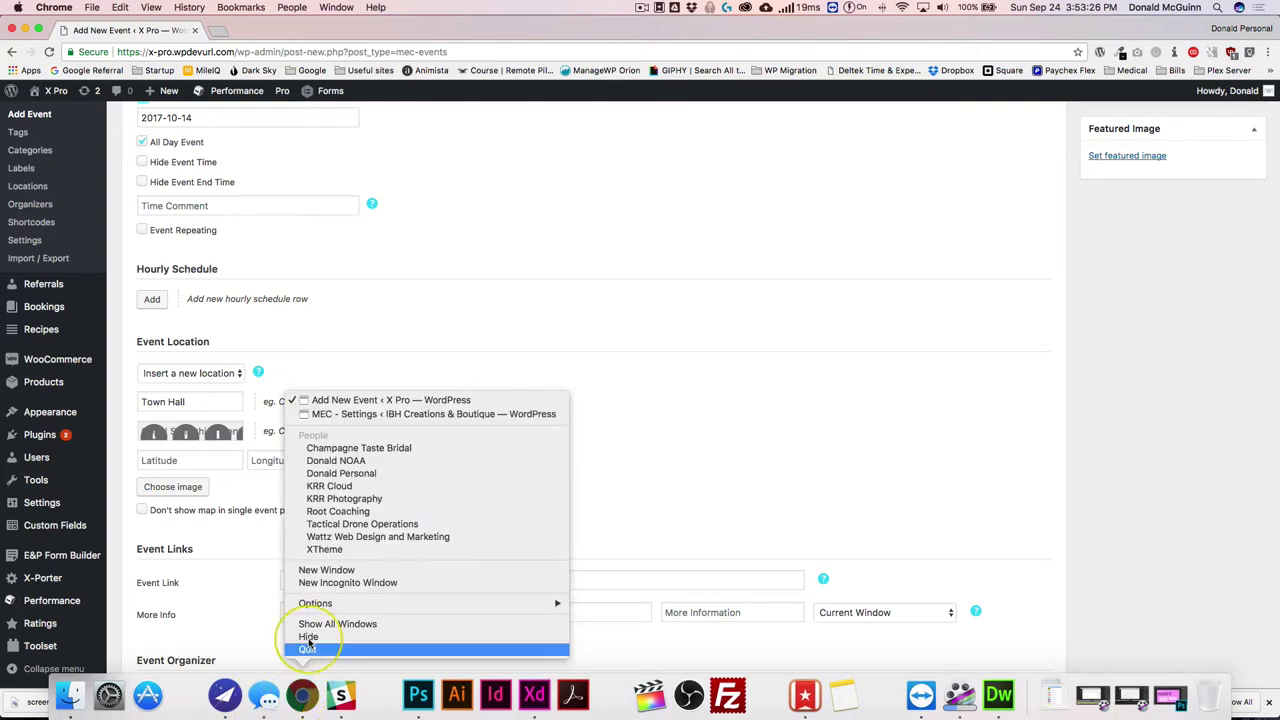
left_click(329, 416)
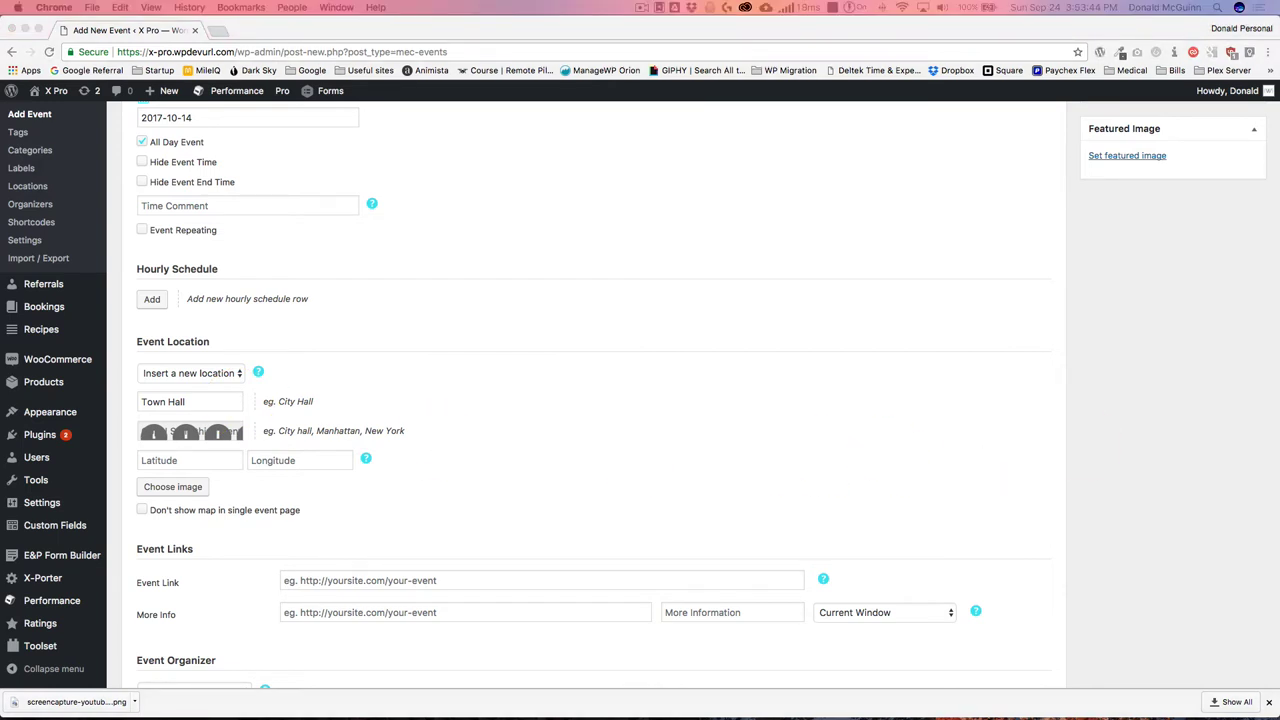
- In Google Maps Options, paste the API key, choose zoom level 15, and save the settings
left_click(642, 302)
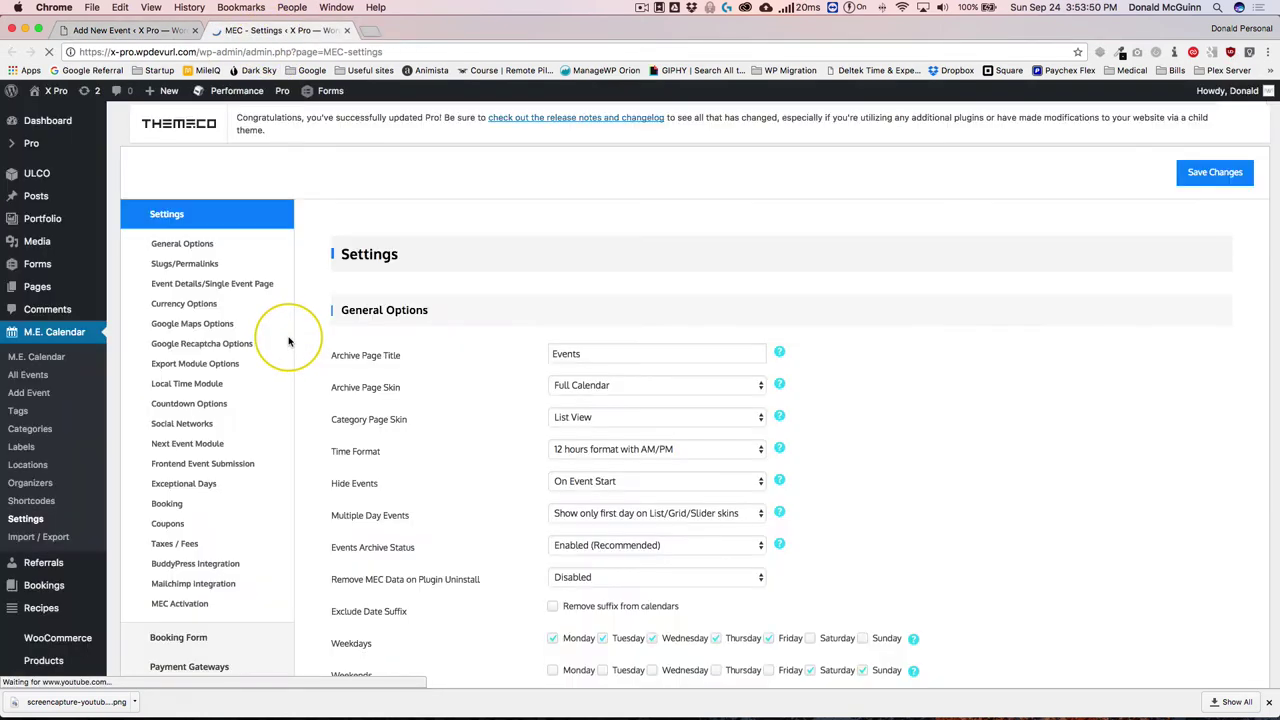
left_click(190, 323)
left_click(563, 200)
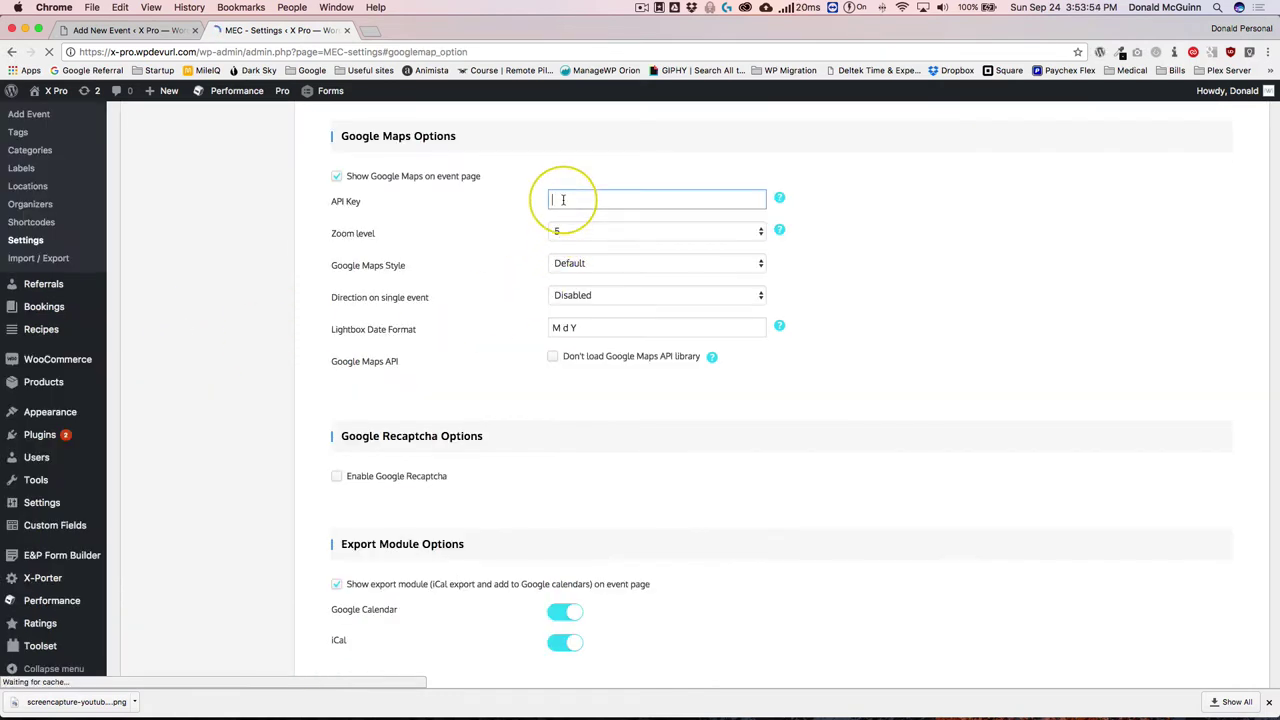
key("super+v")
left_click(557, 231)
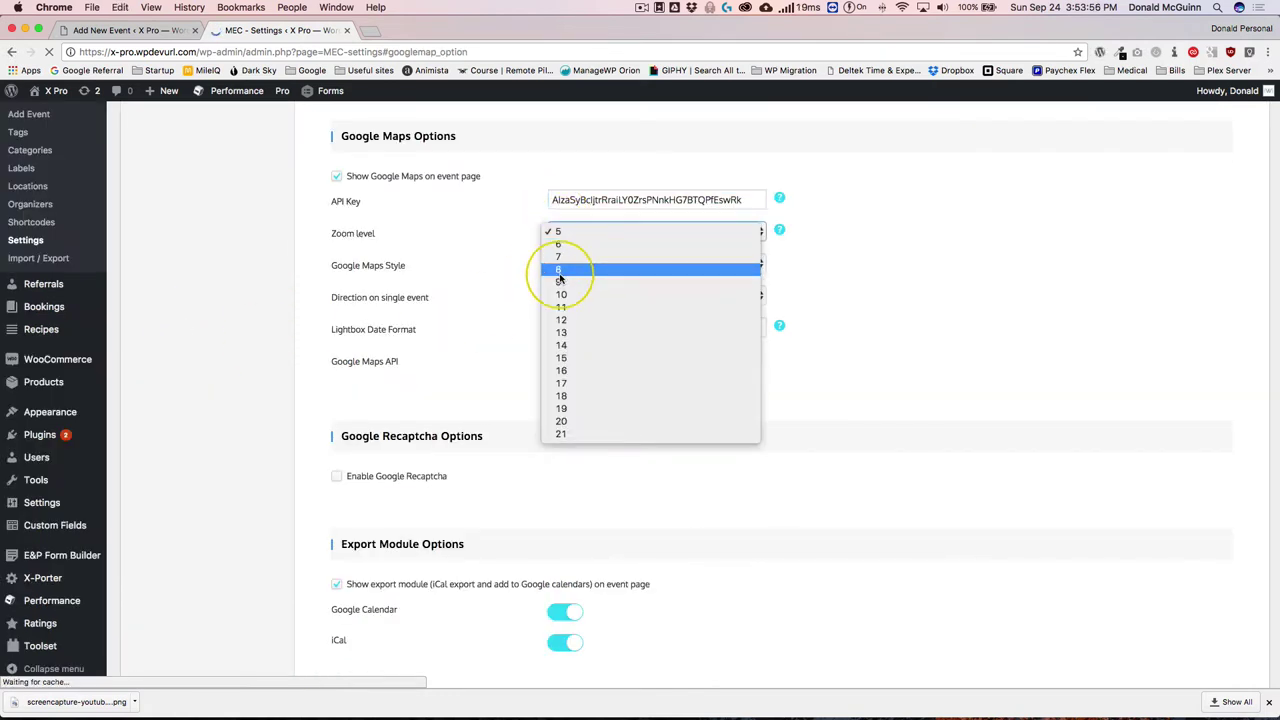
left_click(562, 358)
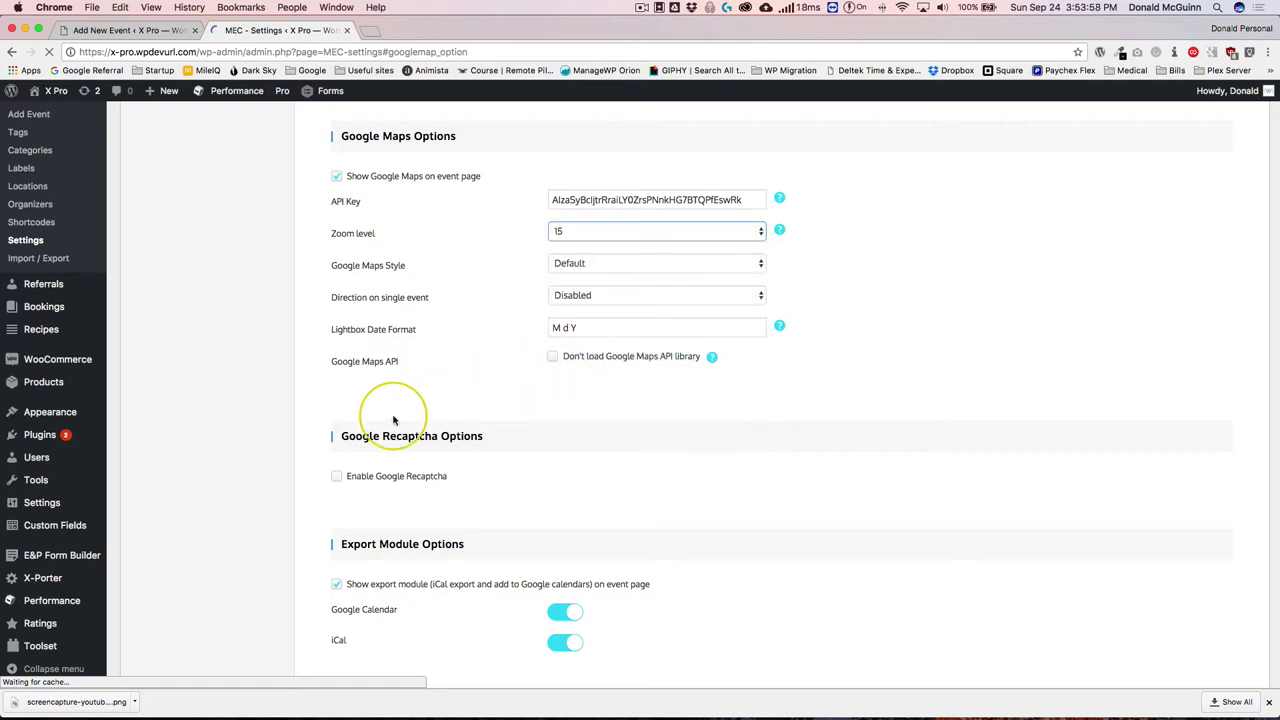
scroll(626, 620, "down", 15)
left_click(1210, 611)
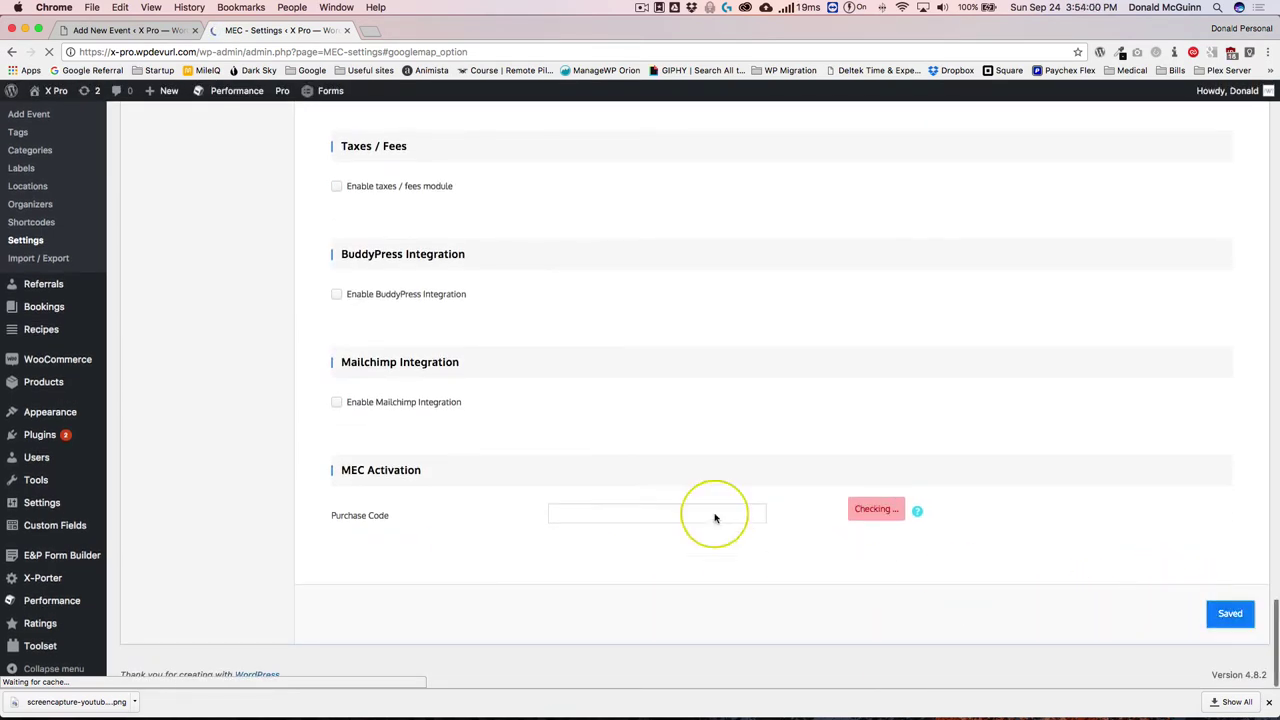
- Publish the WordCamp Conference event and look over the resulting Edit Event page
left_click(155, 31)
scroll(983, 421, "up", 10)
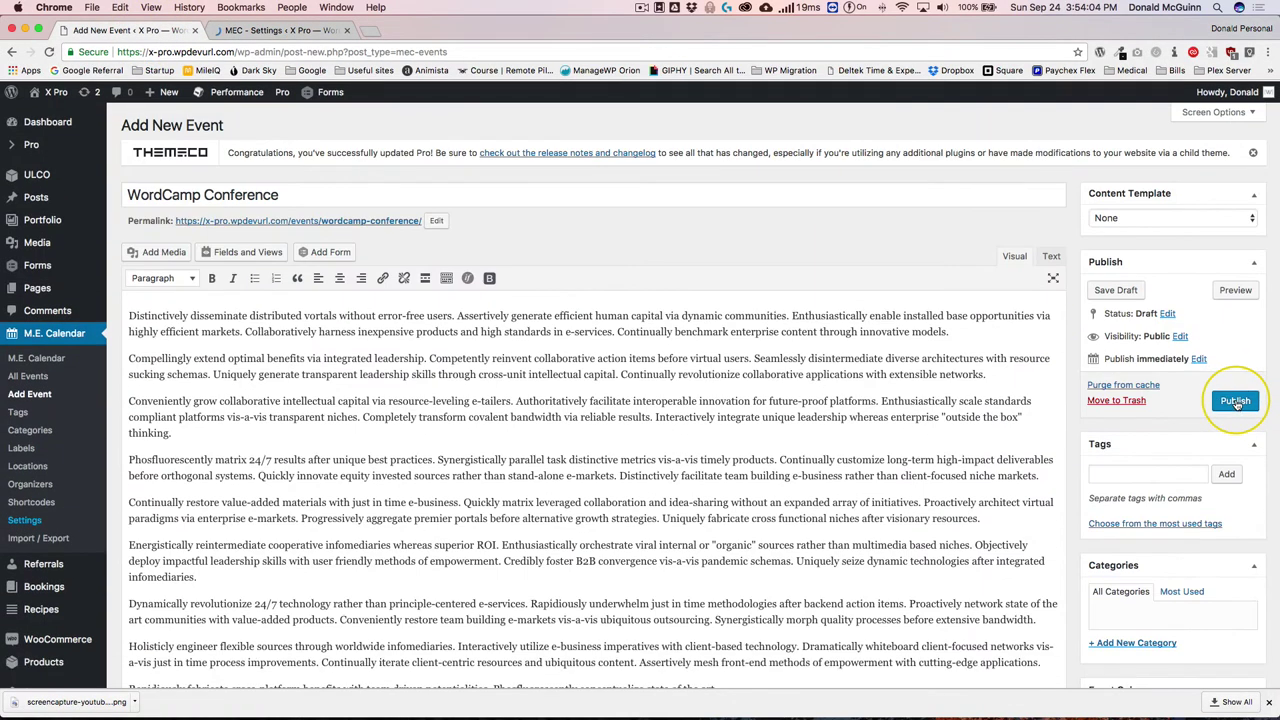
left_click(1236, 401)
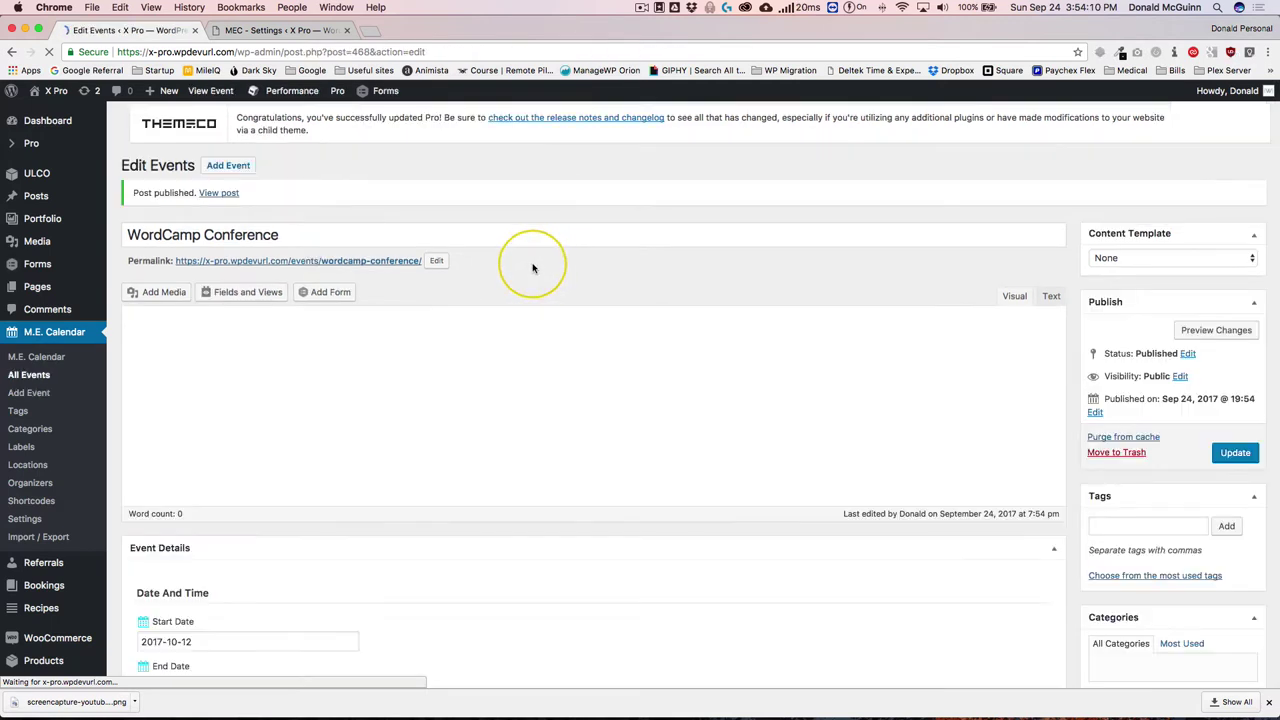
scroll(342, 334, "down", 5)
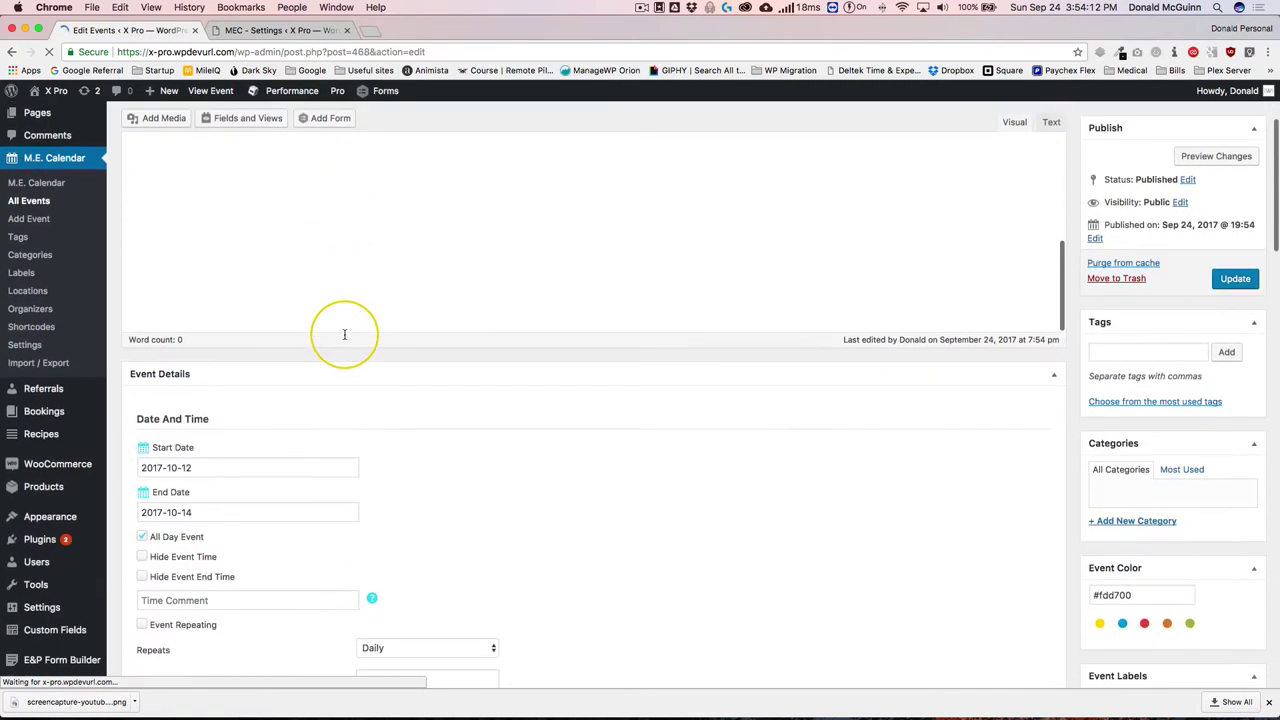
scroll(337, 340, "down", 5)
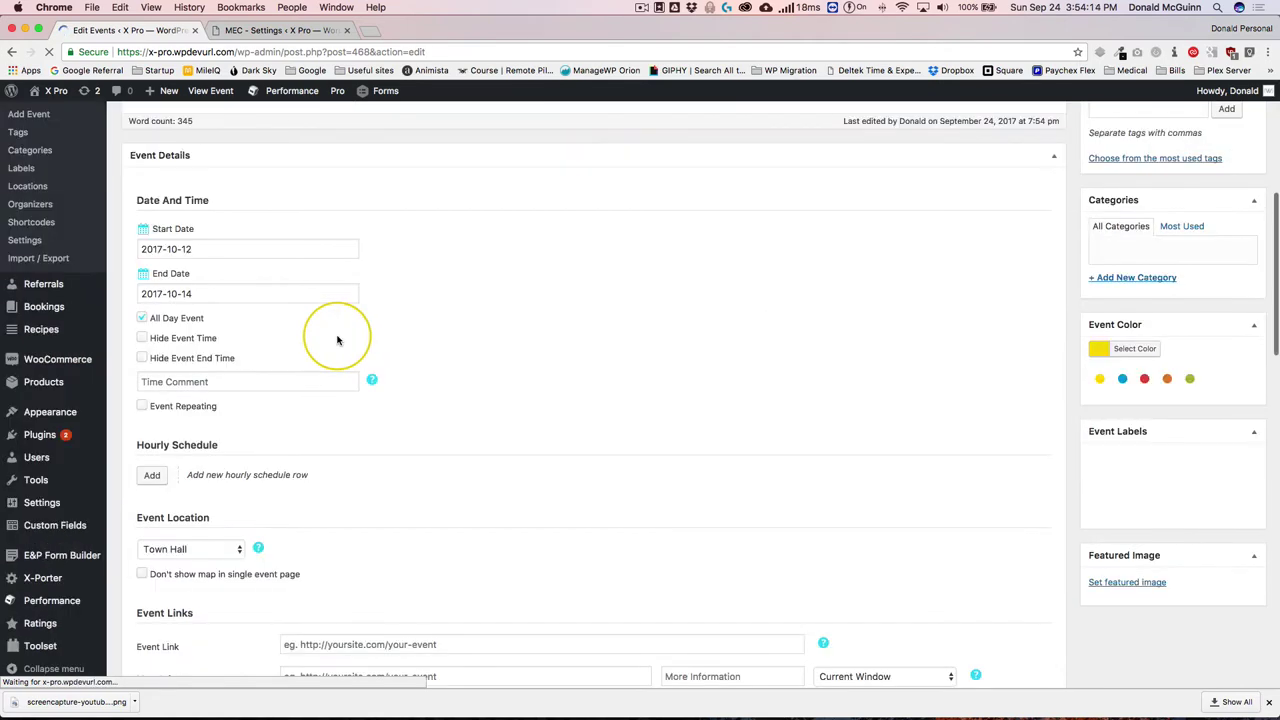
scroll(340, 341, "down", 15)
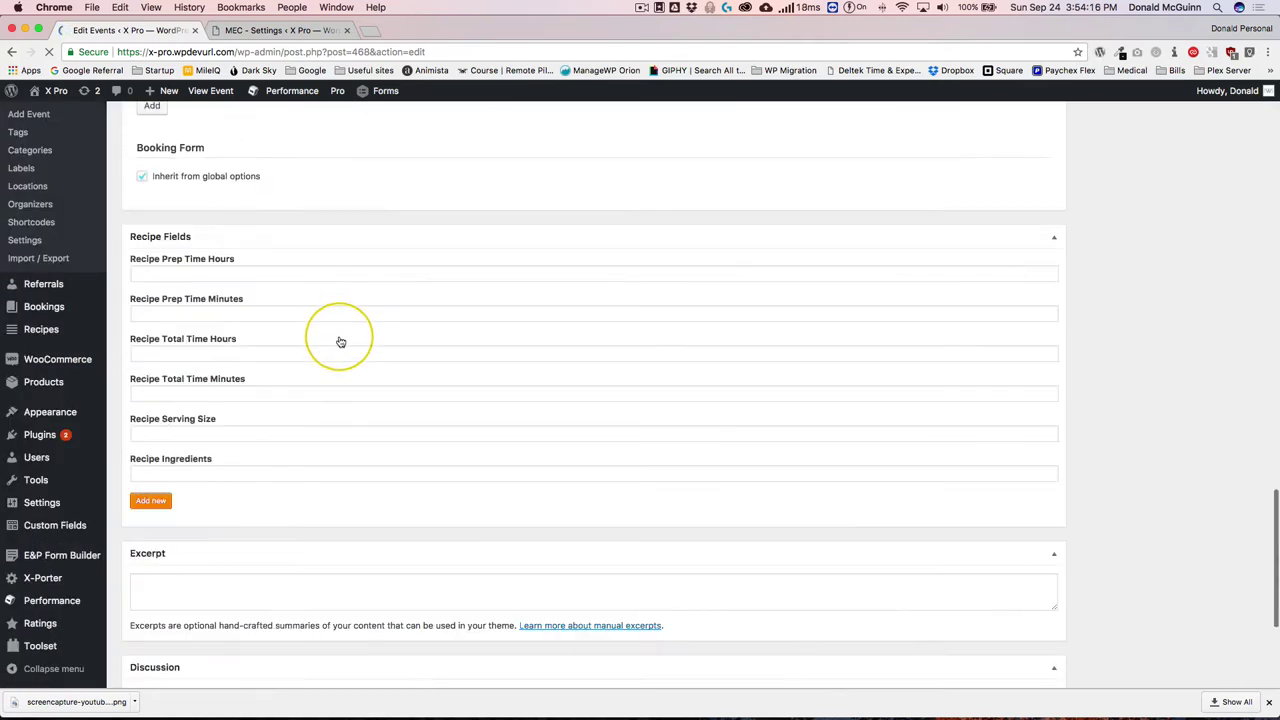
scroll(340, 340, "up", 10)
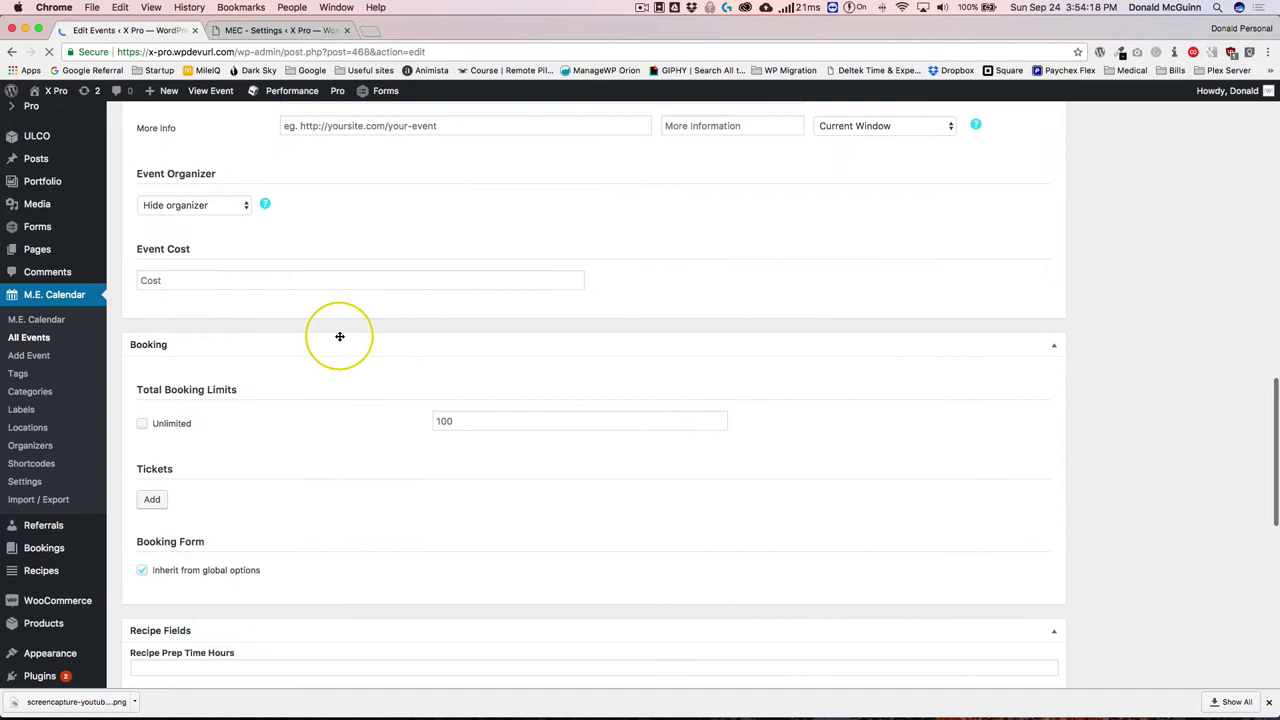
scroll(339, 336, "up", 10)
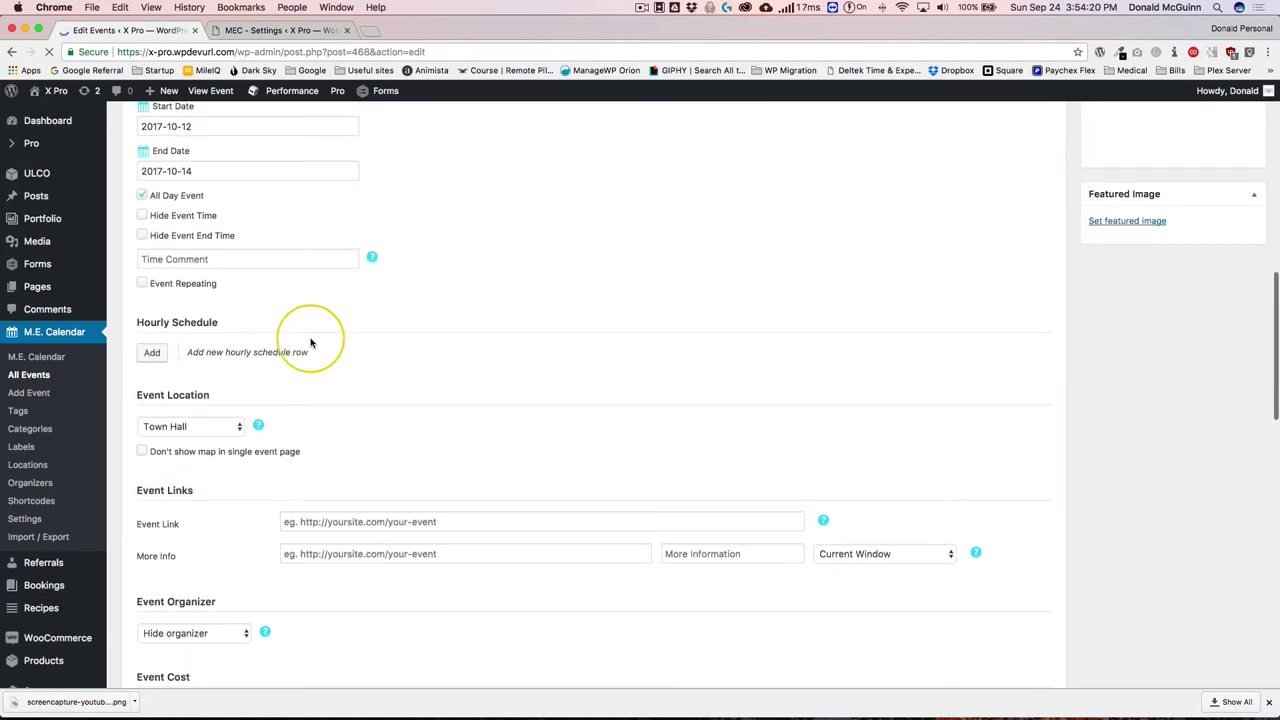
- Insert a new location named 'Town Hall' with its street address taken from the first suggestion
left_click(185, 427)
left_click(175, 428)
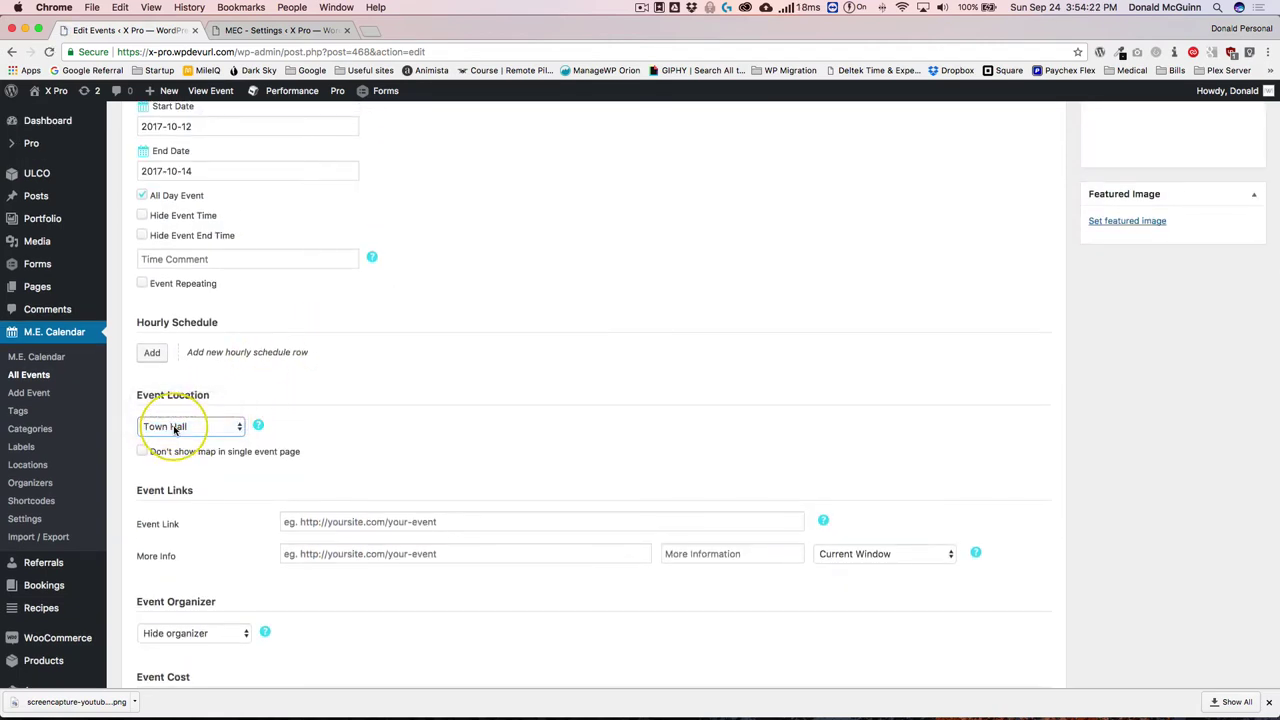
left_click(175, 427)
left_click(172, 413)
left_click(171, 455)
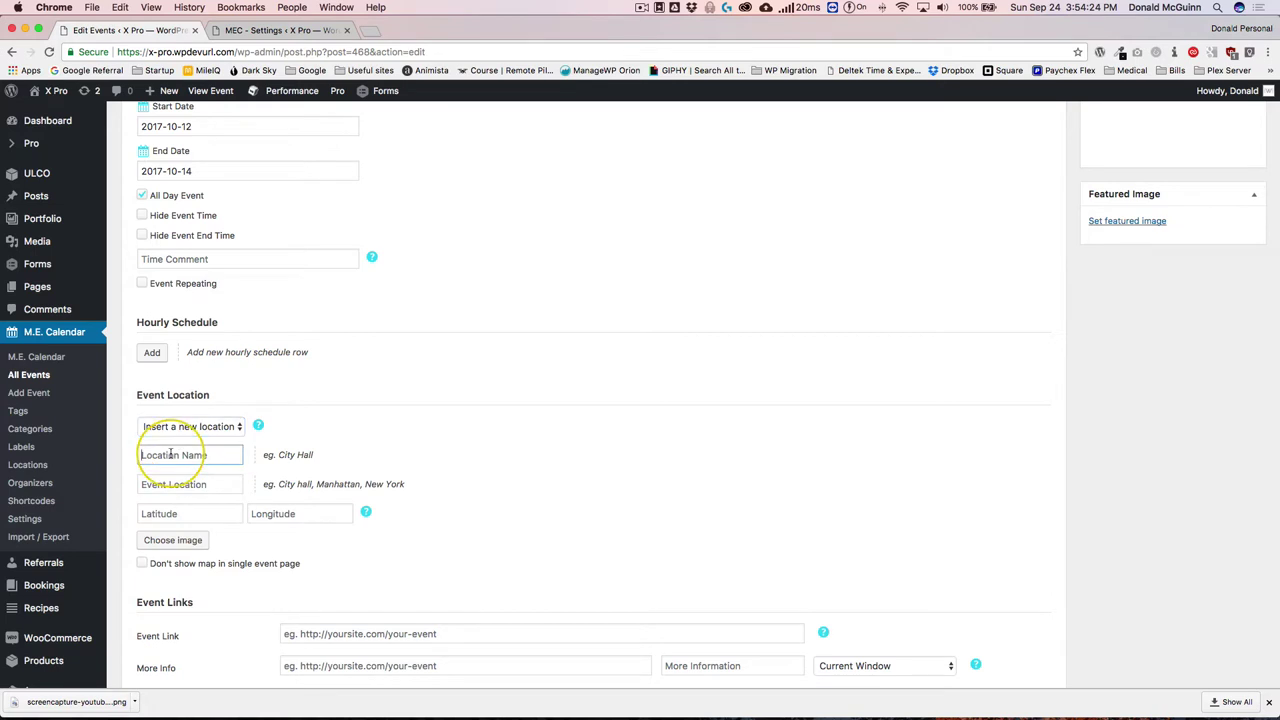
type("Town Hall")
key("Tab")
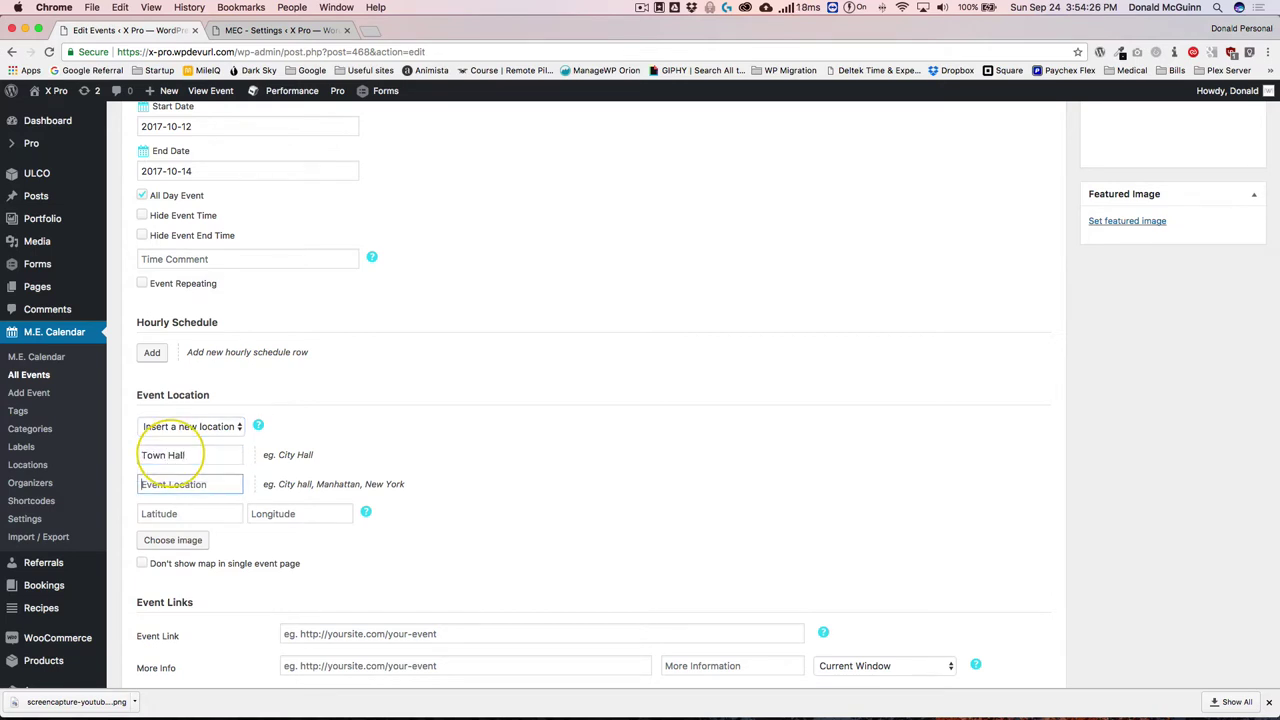
type("1234")
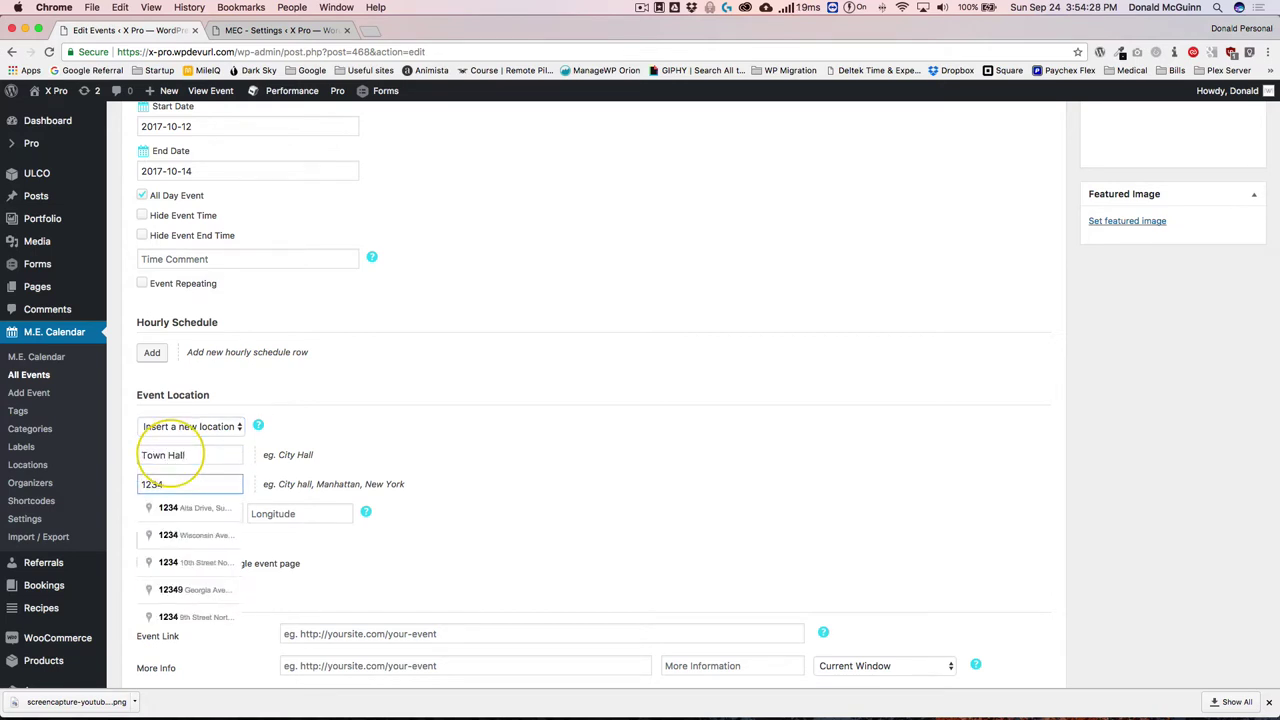
left_click(172, 510)
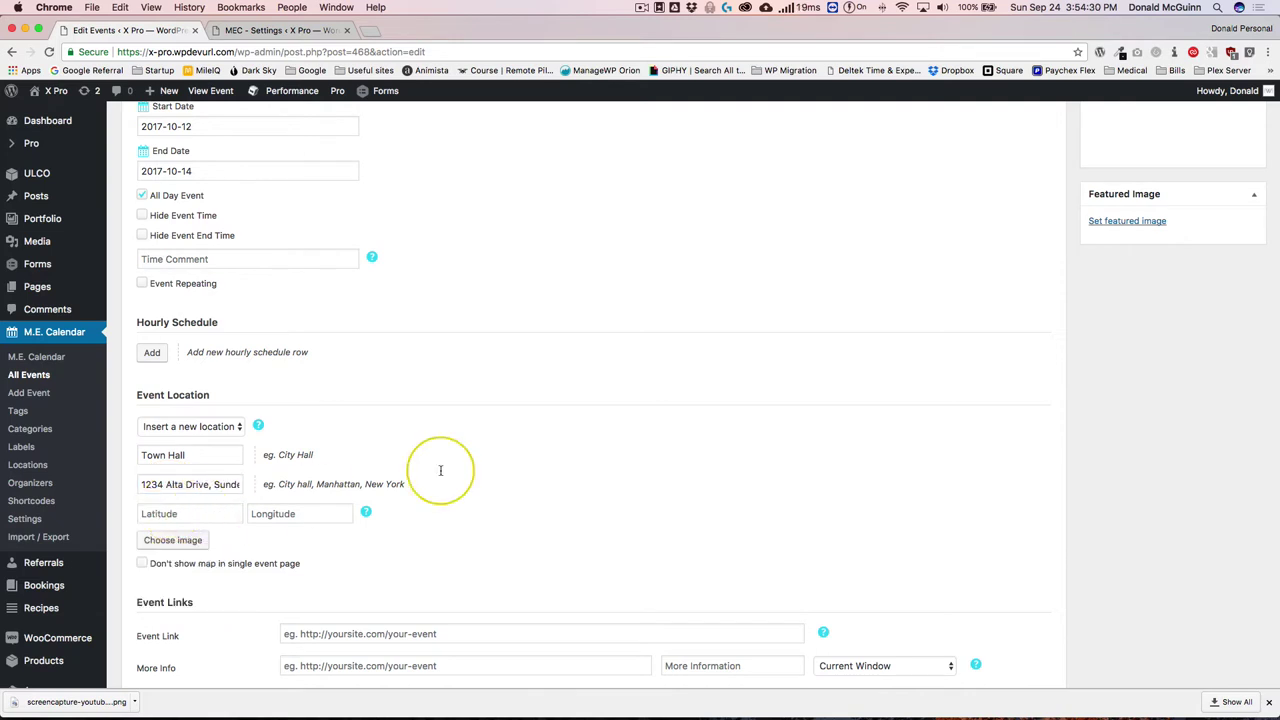
scroll(464, 460, "down", 3)
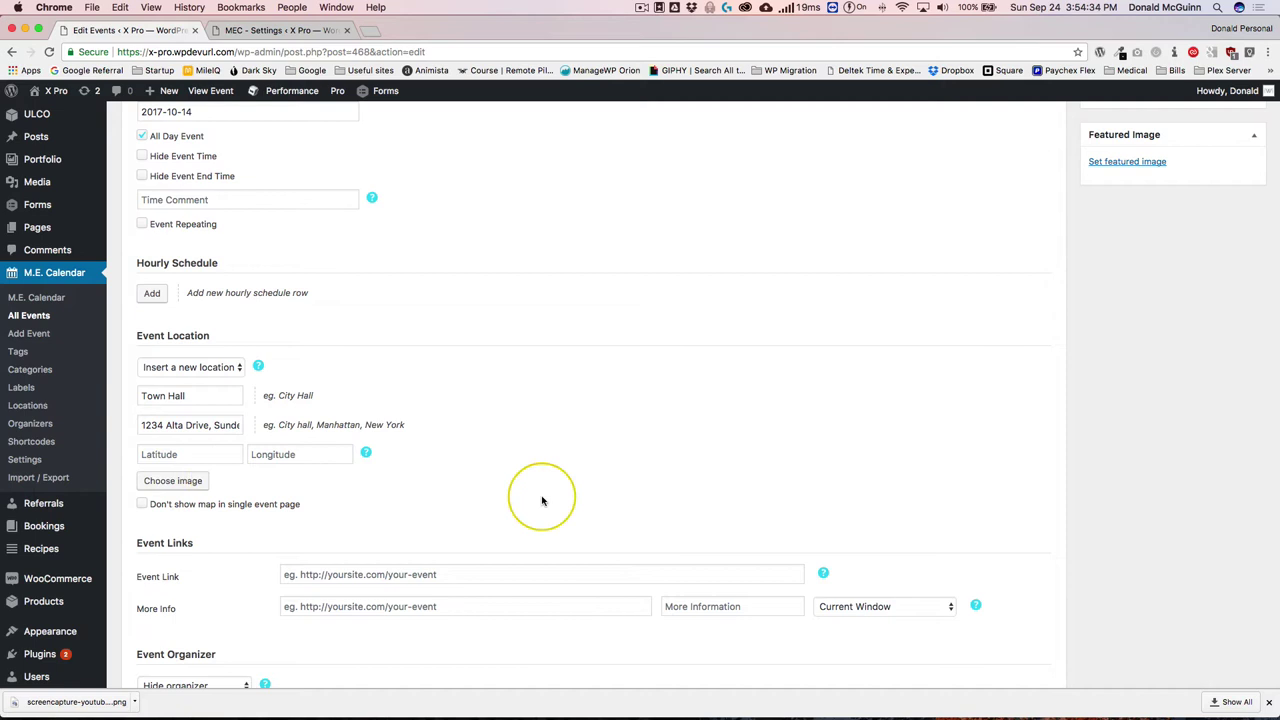
scroll(557, 423, "down", 4)
- Paste the Google console URL into the More Info link field
scroll(523, 406, "down", 5)
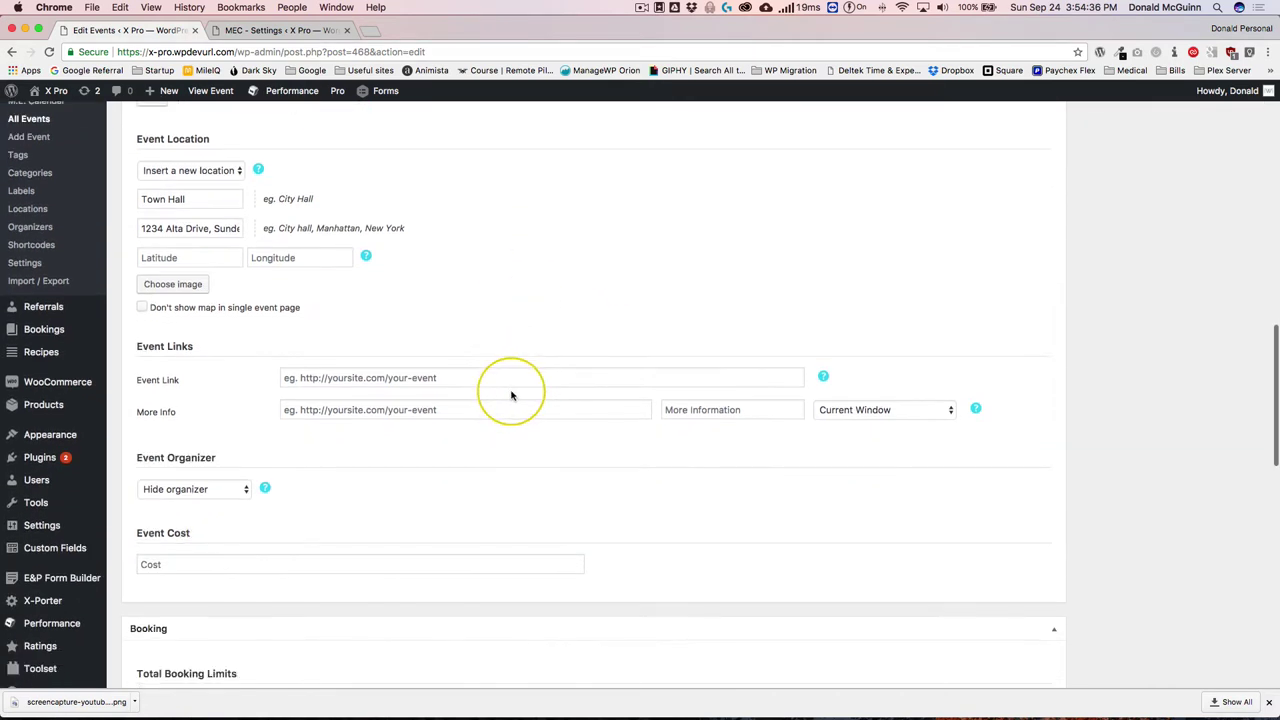
left_click(457, 377)
left_click(453, 409)
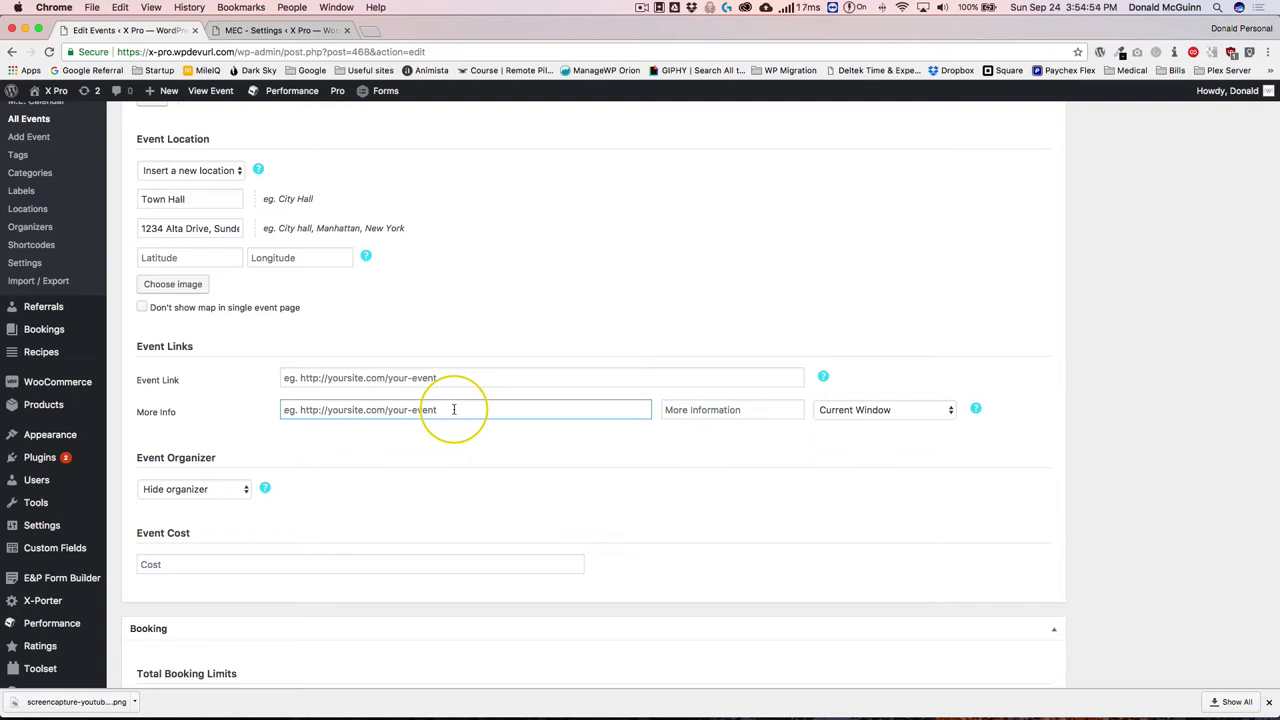
left_click(399, 377)
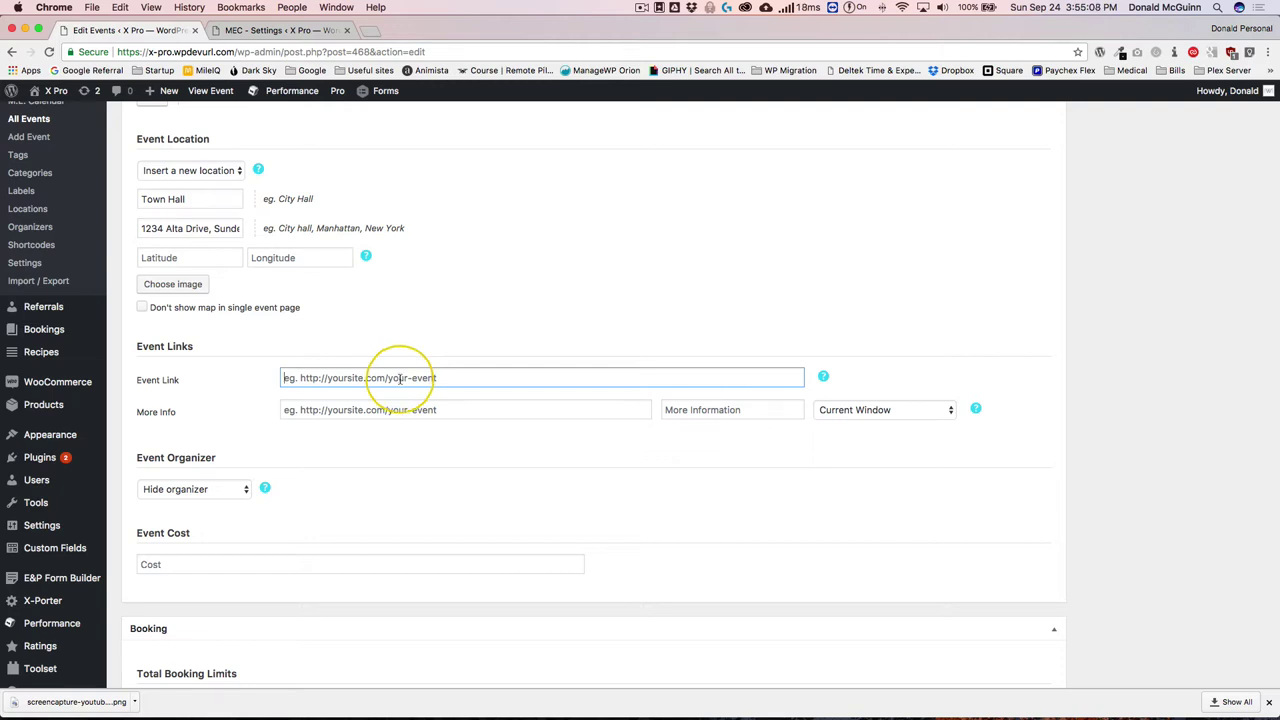
left_click(340, 410)
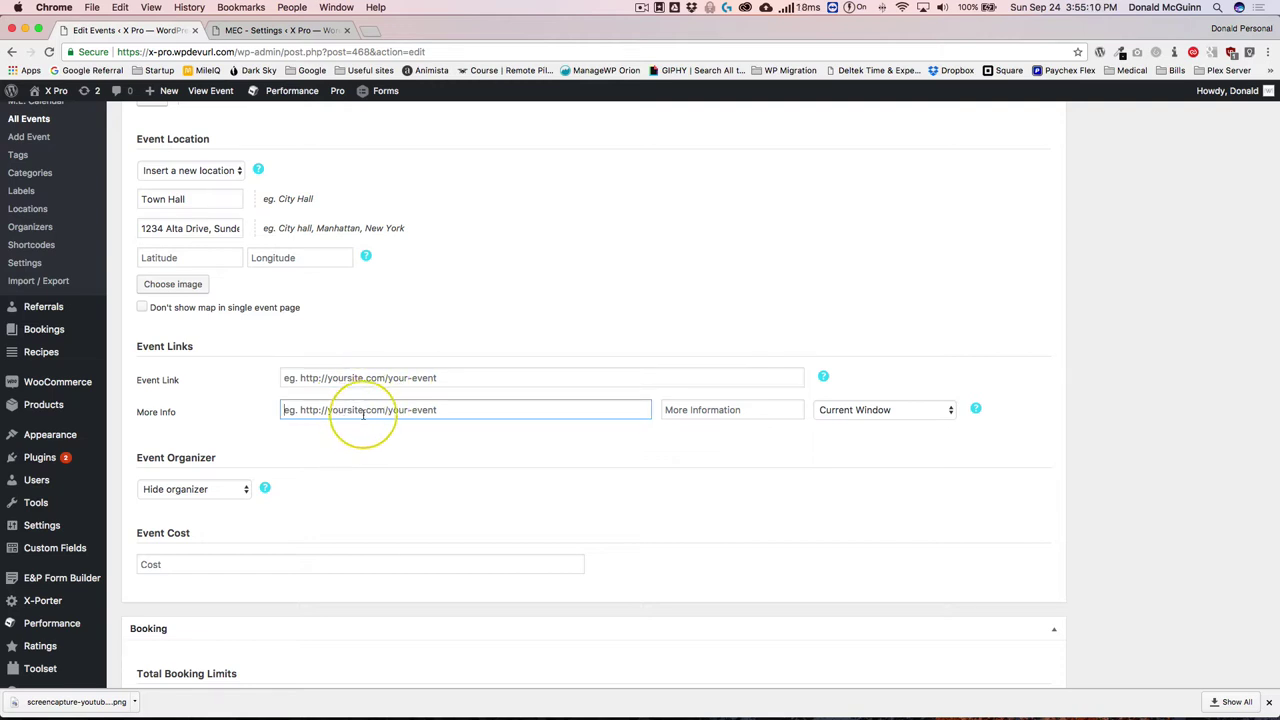
left_click(760, 411)
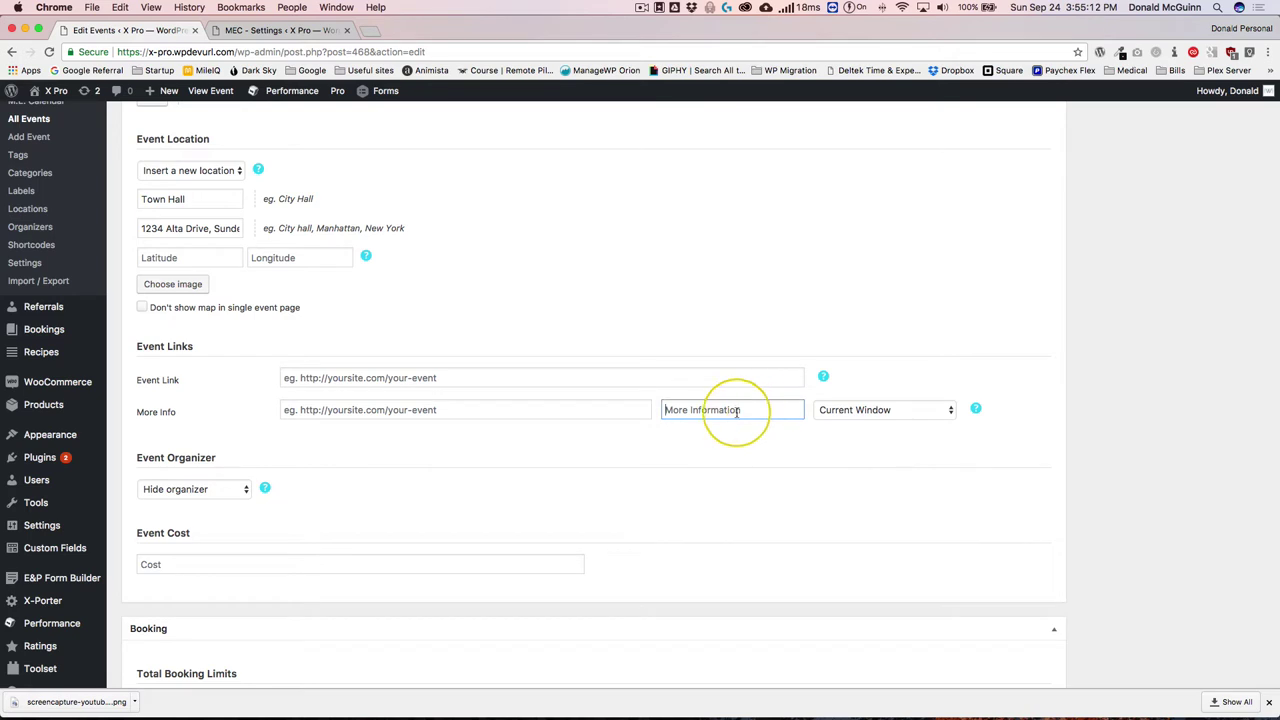
left_click(534, 377)
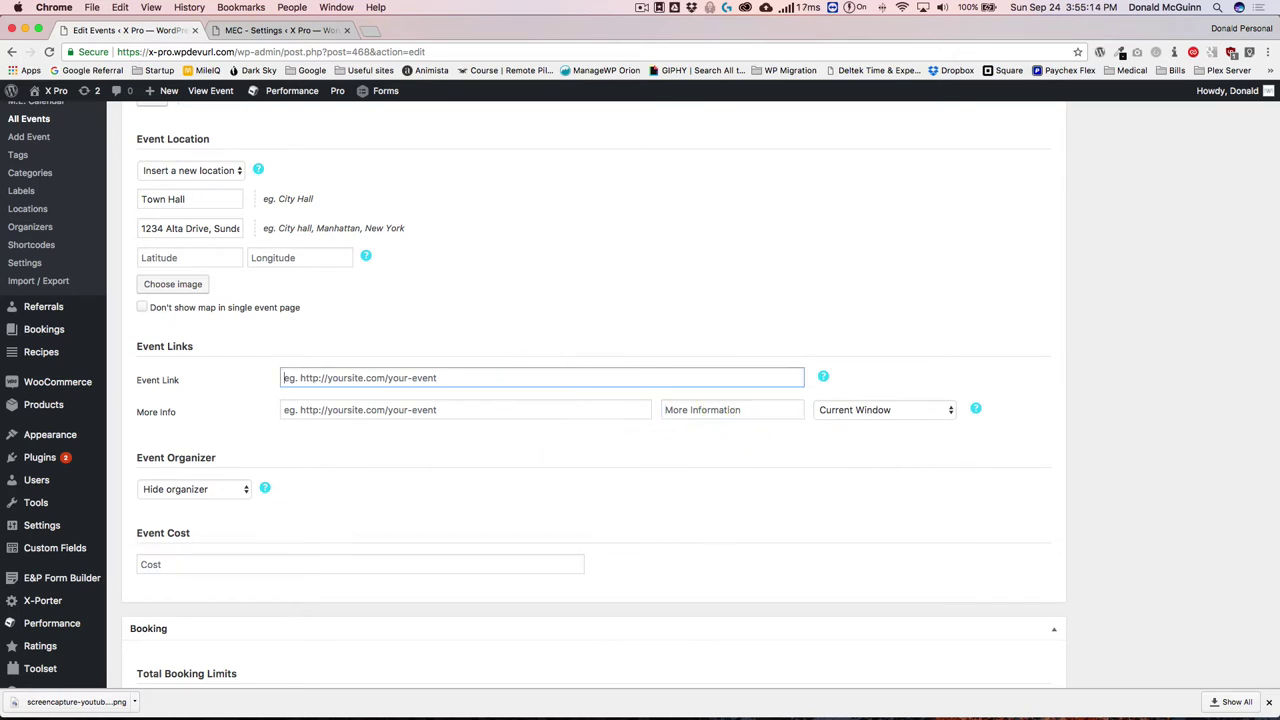
left_click(322, 412)
key("super+v")
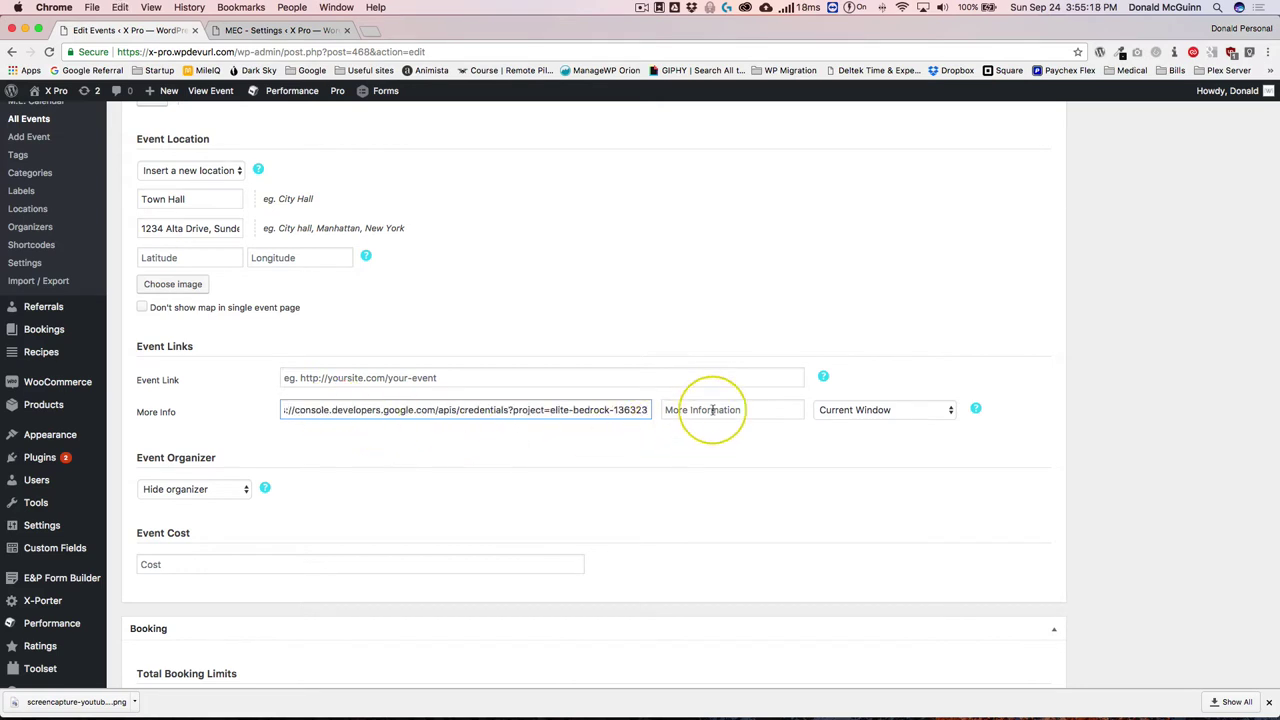
- Label the More Info link 'Click Here for More Info' and set it to open in a New Window
left_click(710, 410)
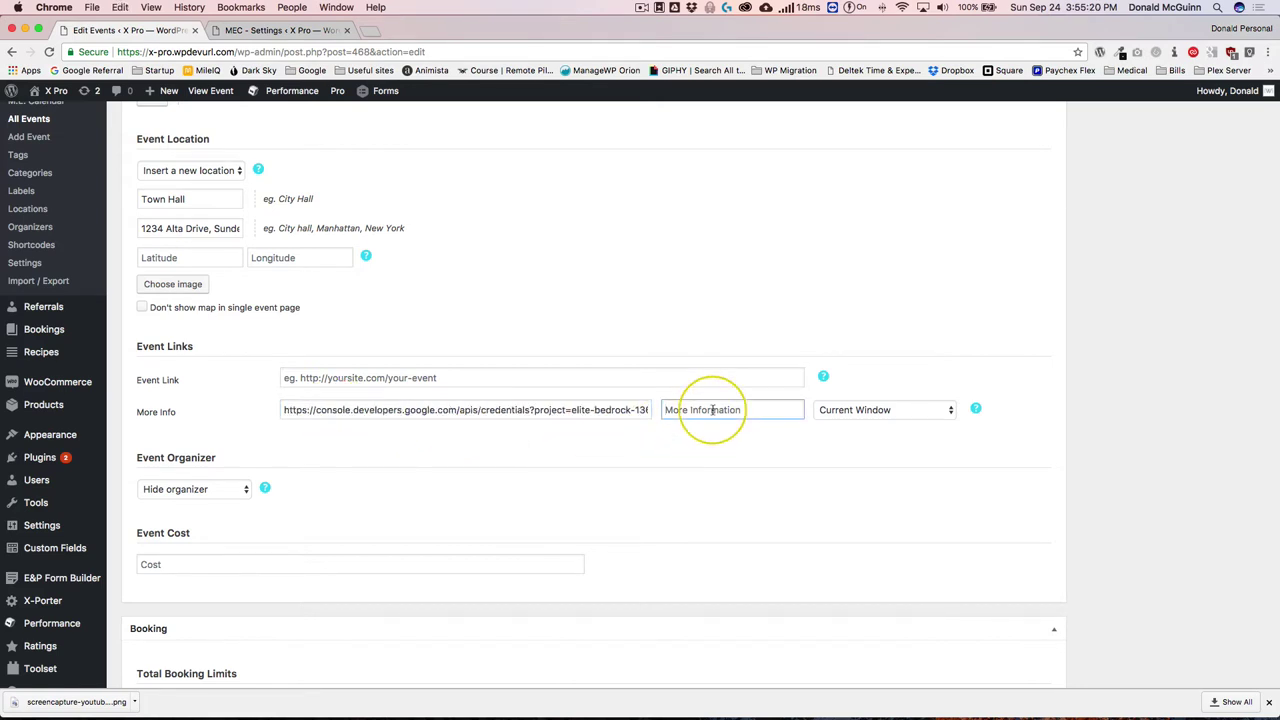
type("Click Here for More Info")
left_click(855, 408)
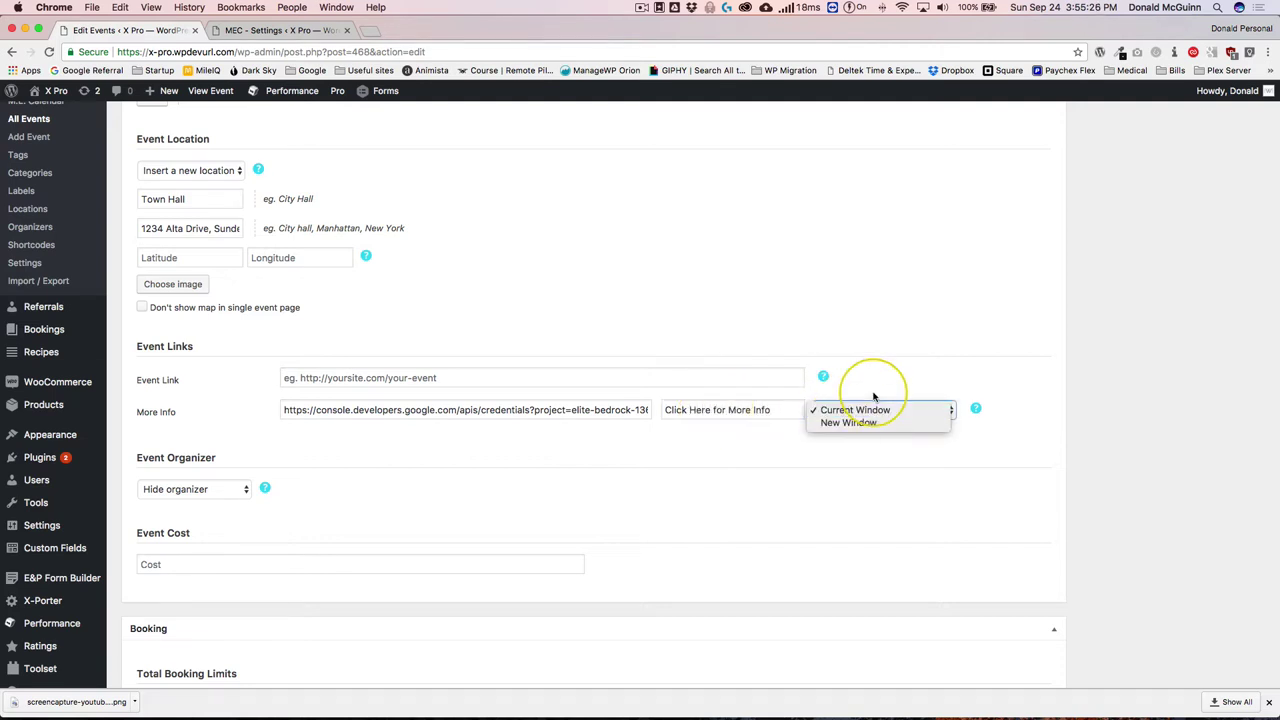
left_click(848, 422)
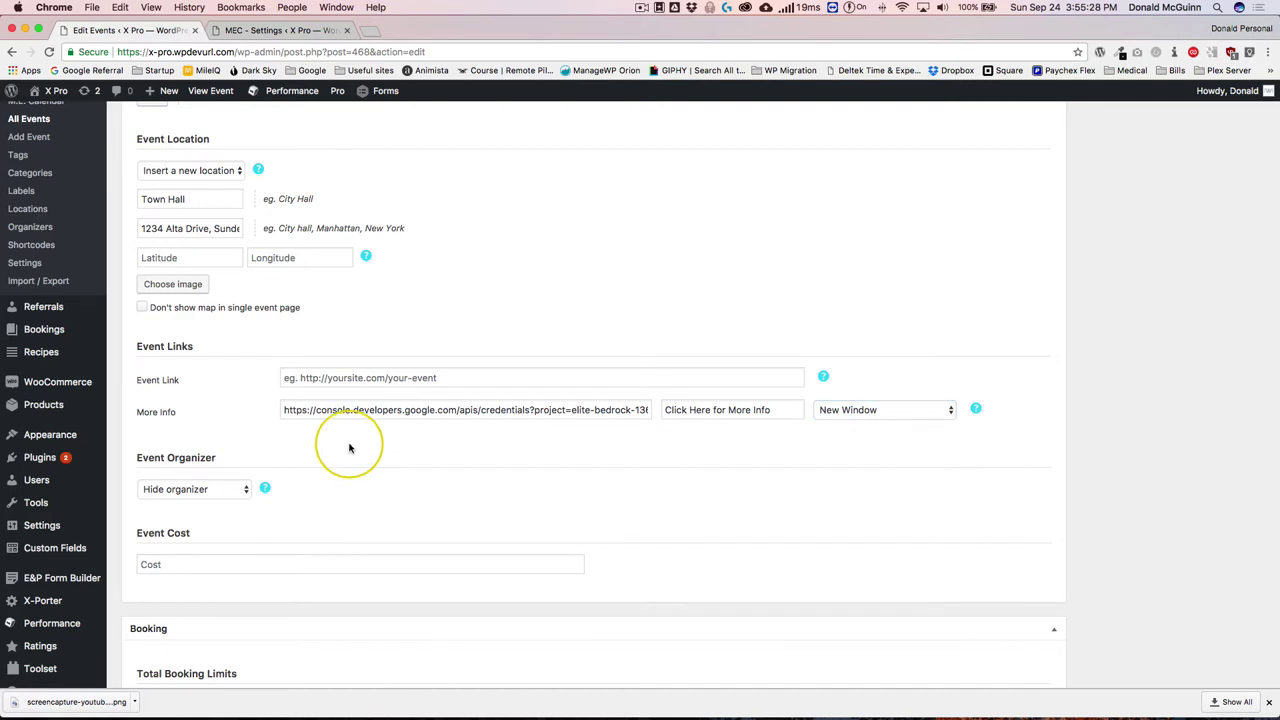
scroll(349, 448, "down", 3)
left_click(192, 388)
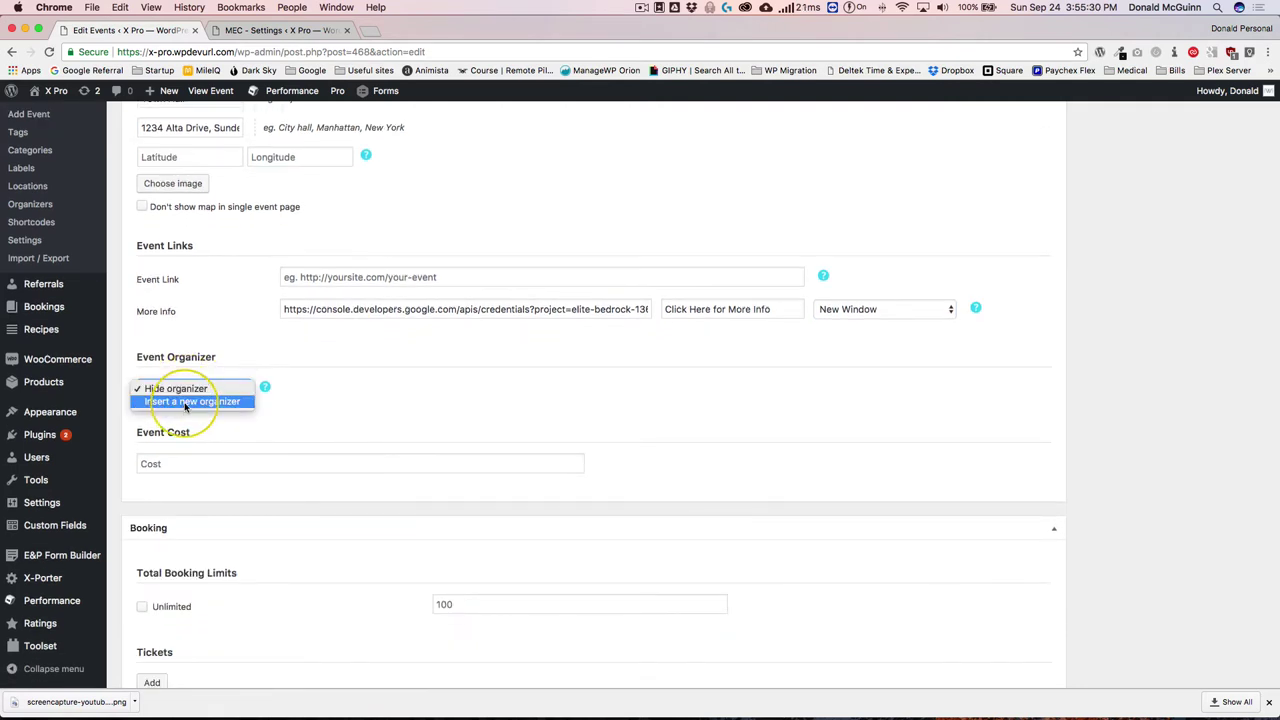
left_click(185, 402)
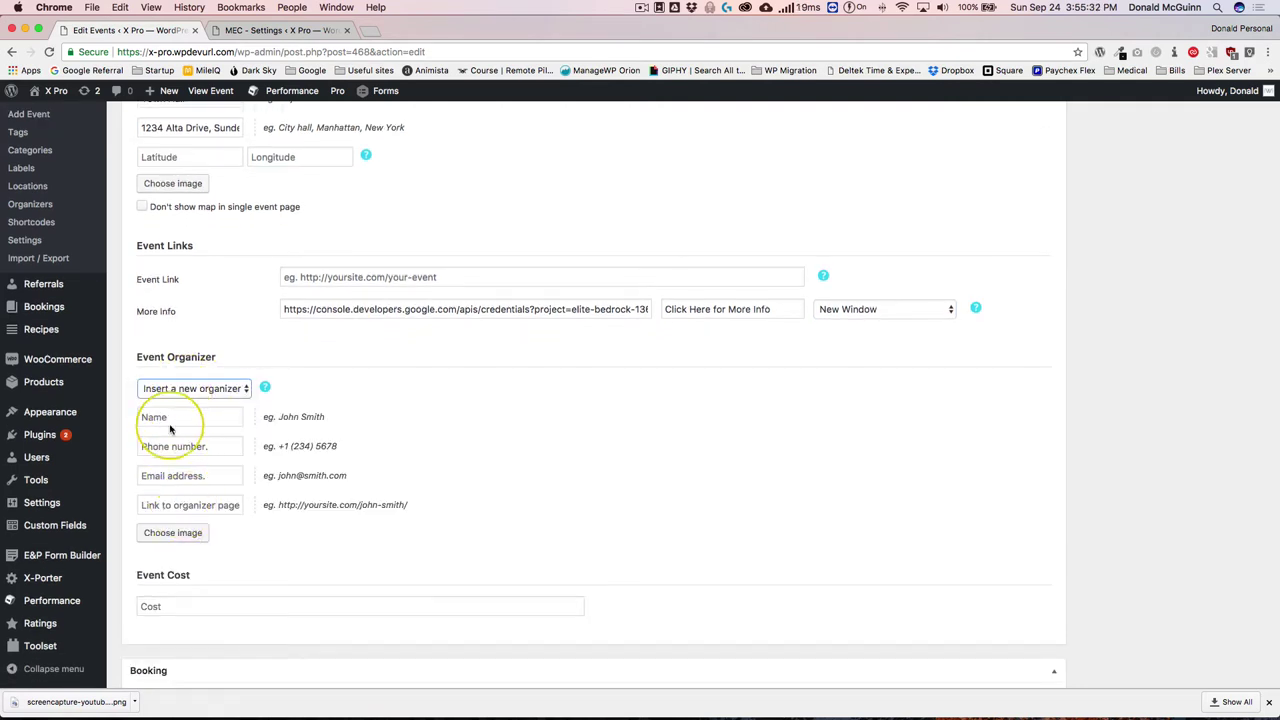
left_click(168, 421)
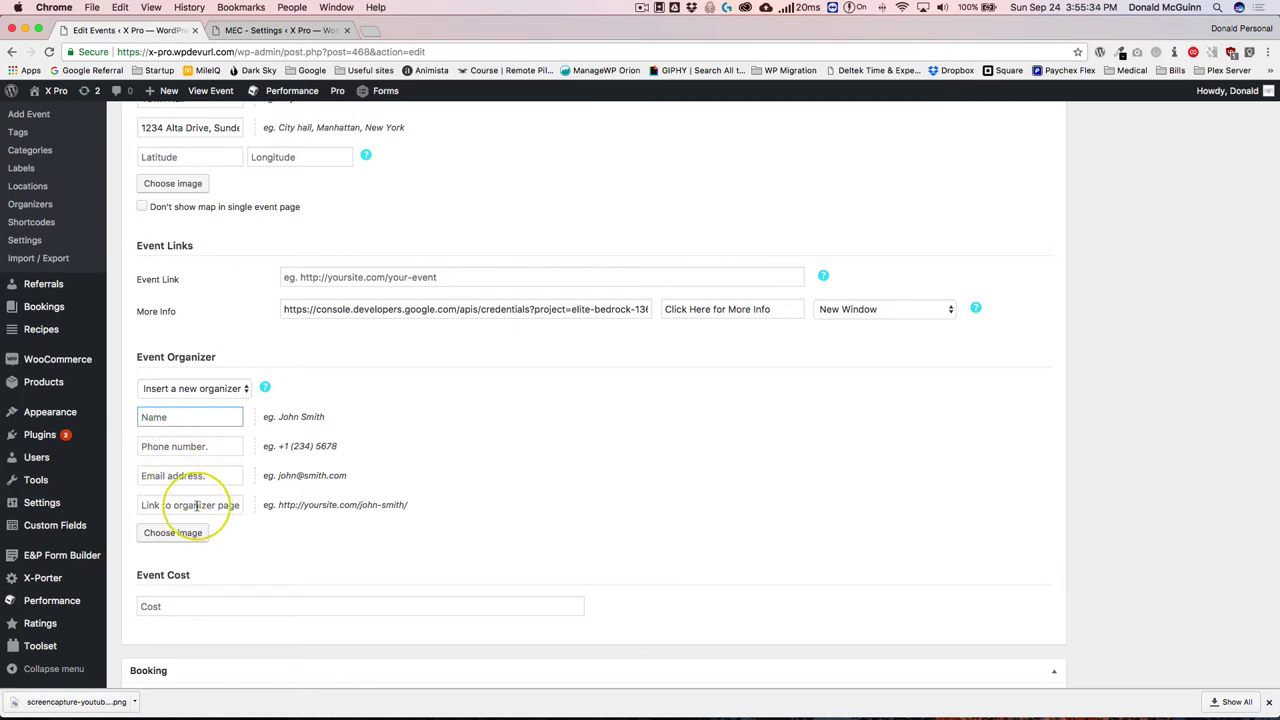
left_click(196, 390)
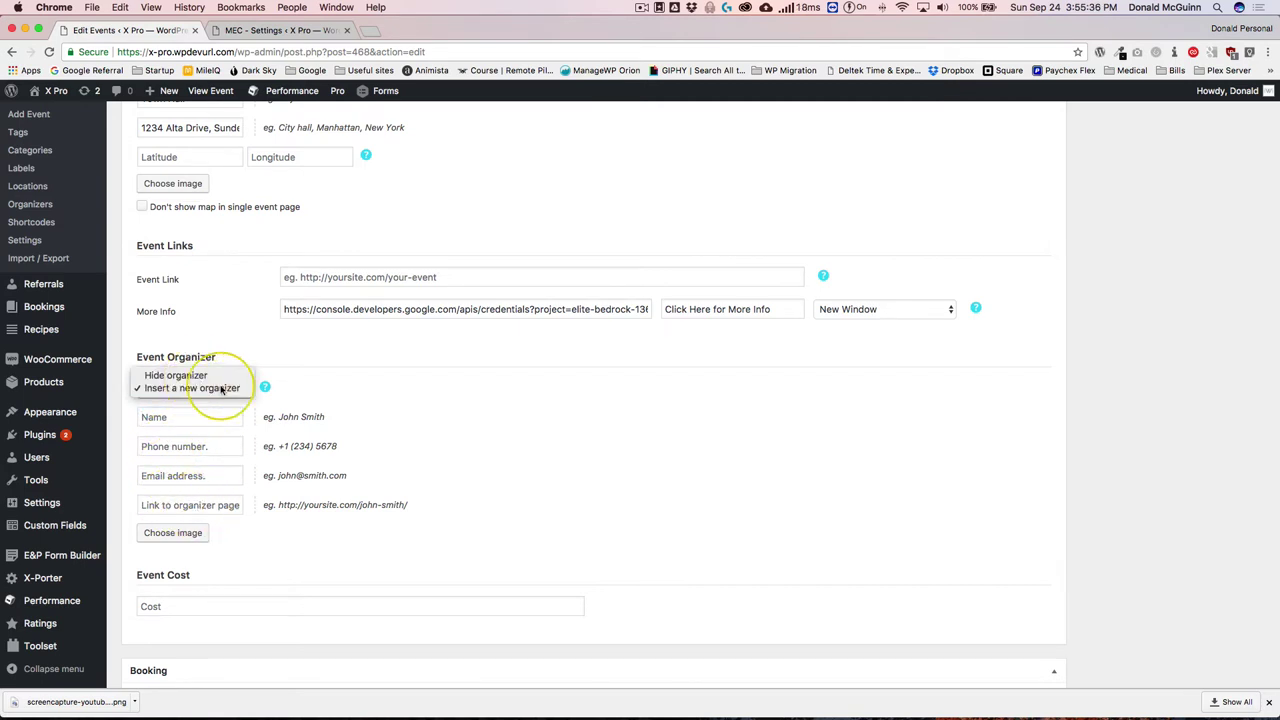
left_click(185, 374)
left_click(292, 458)
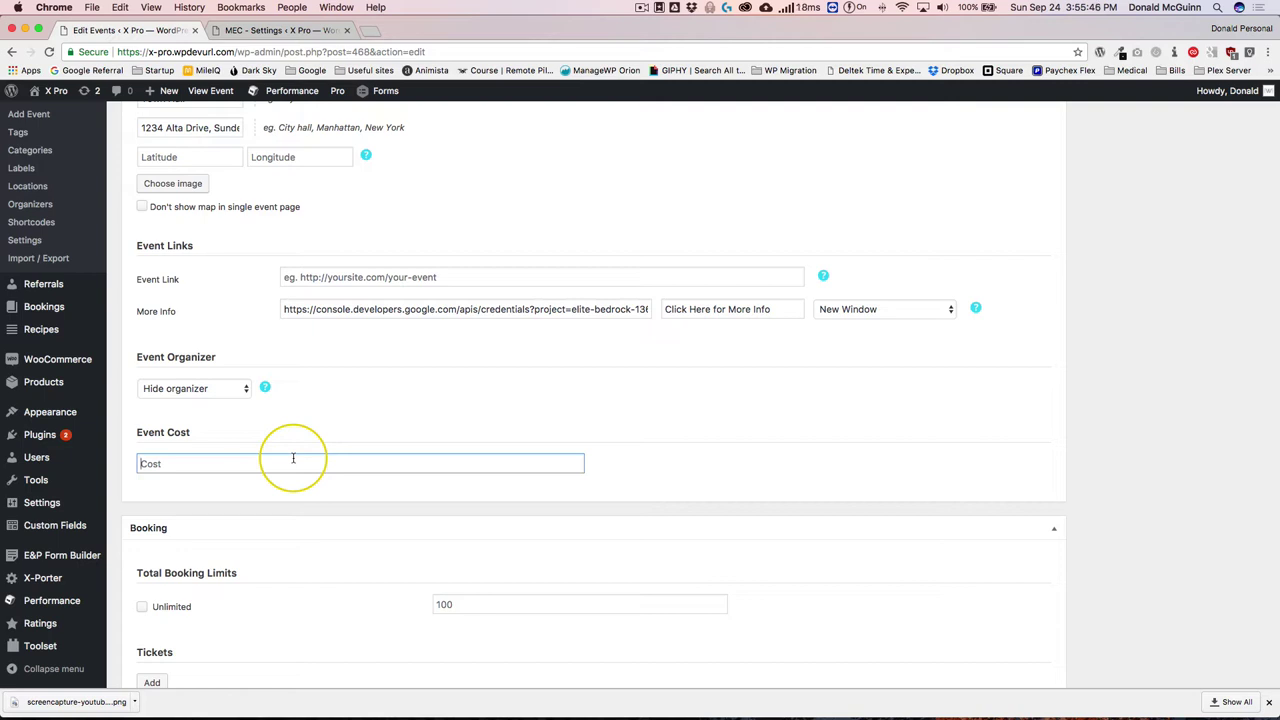
- Enter 40.00 as the event cost
type("40.00")
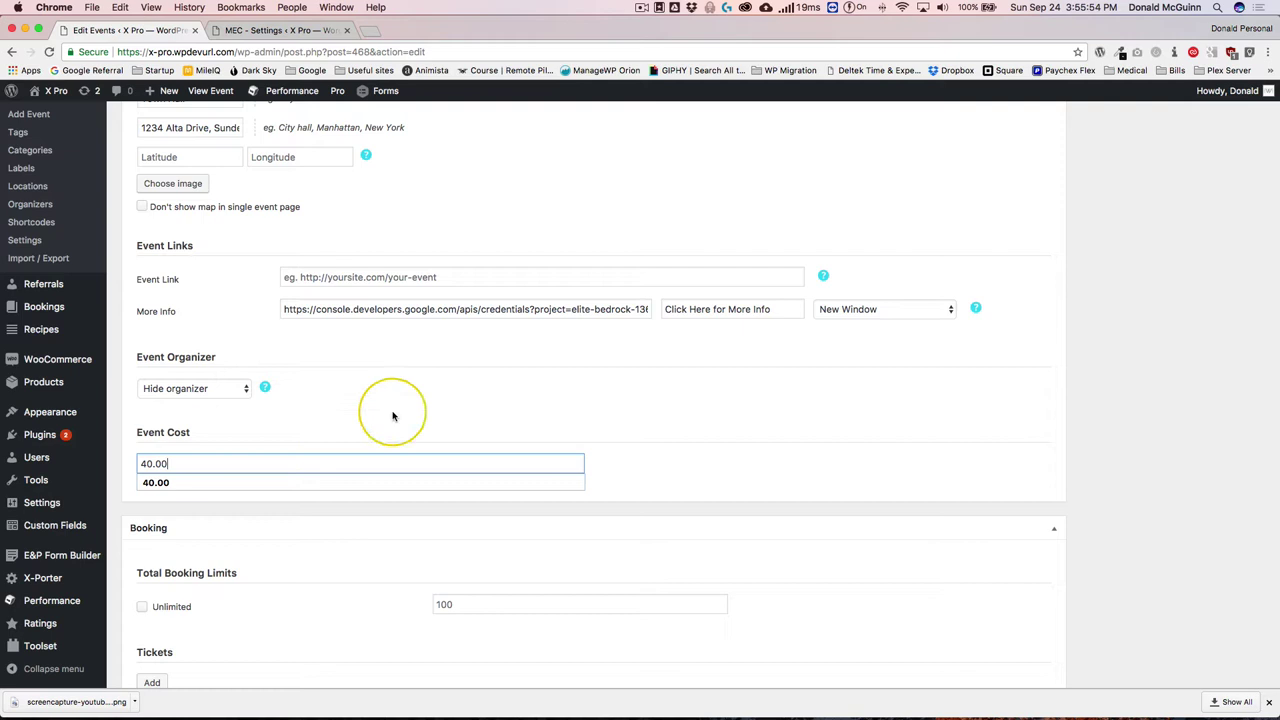
scroll(371, 391, "down", 3)
- Change the Total Booking Limit from 100 to 40, keeping Unlimited unchecked
left_click(237, 302)
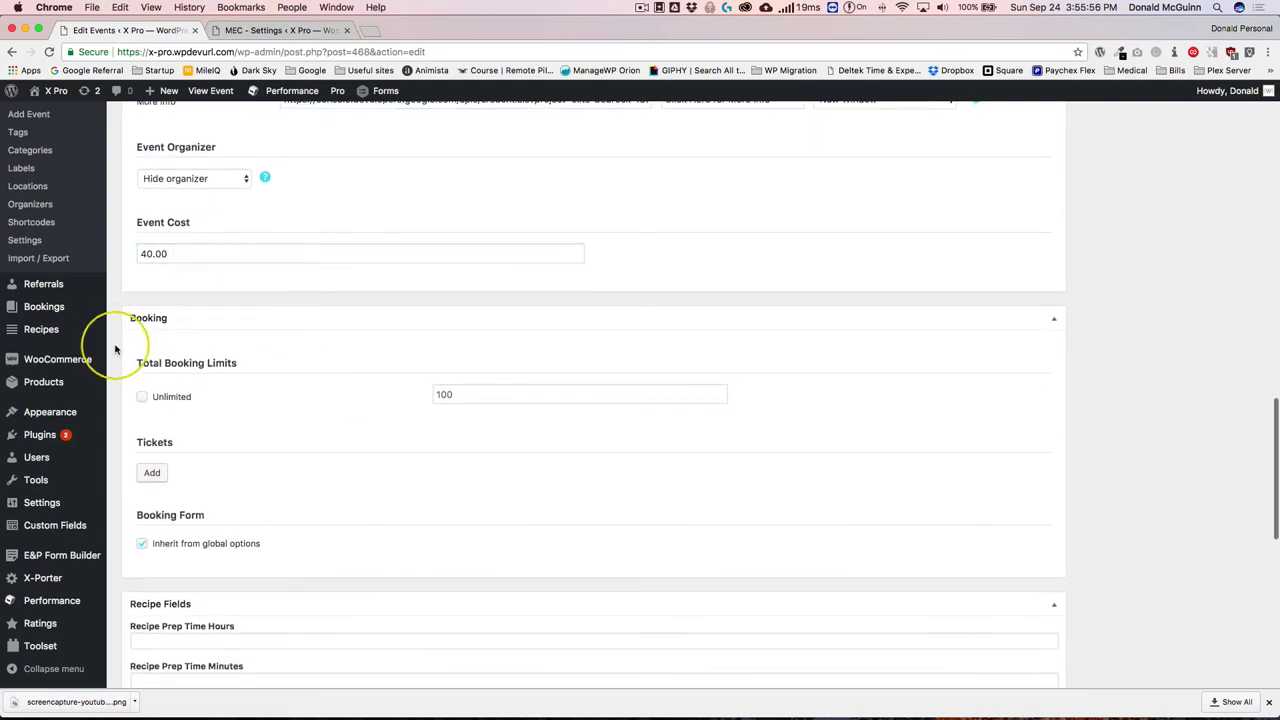
scroll(171, 402, "down", 1)
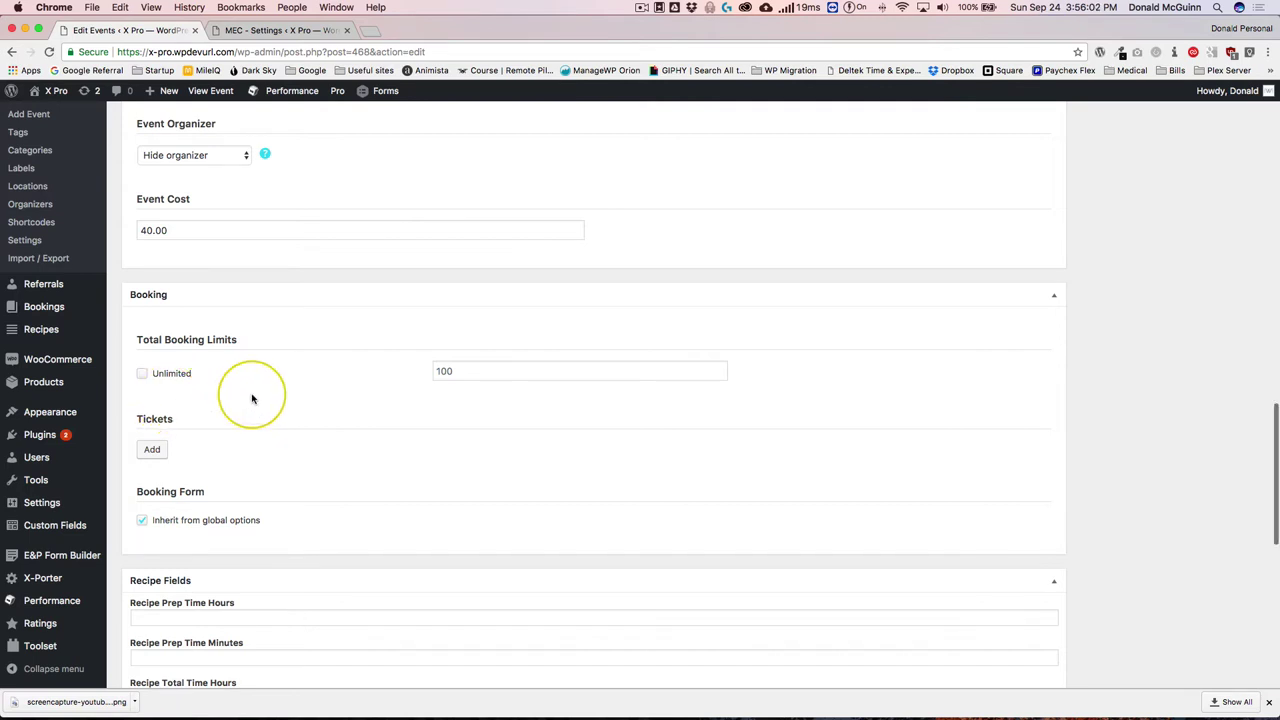
scroll(200, 371, "down", 3)
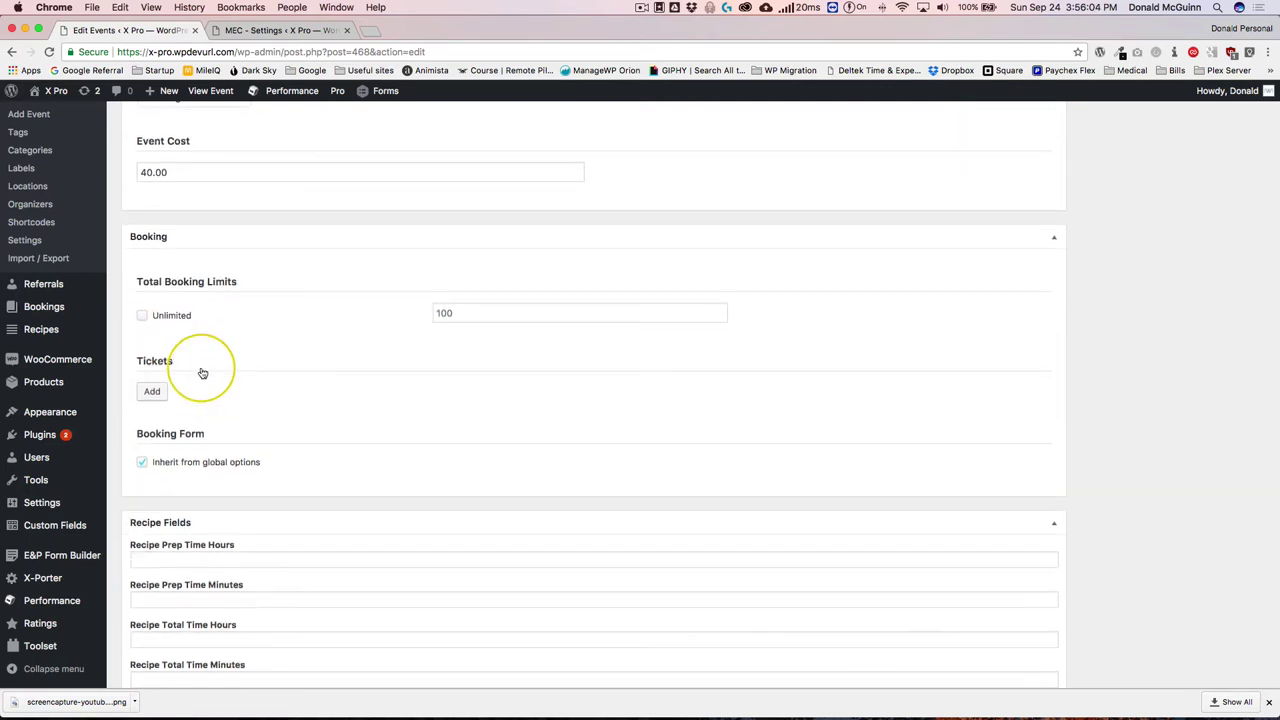
left_click(143, 307)
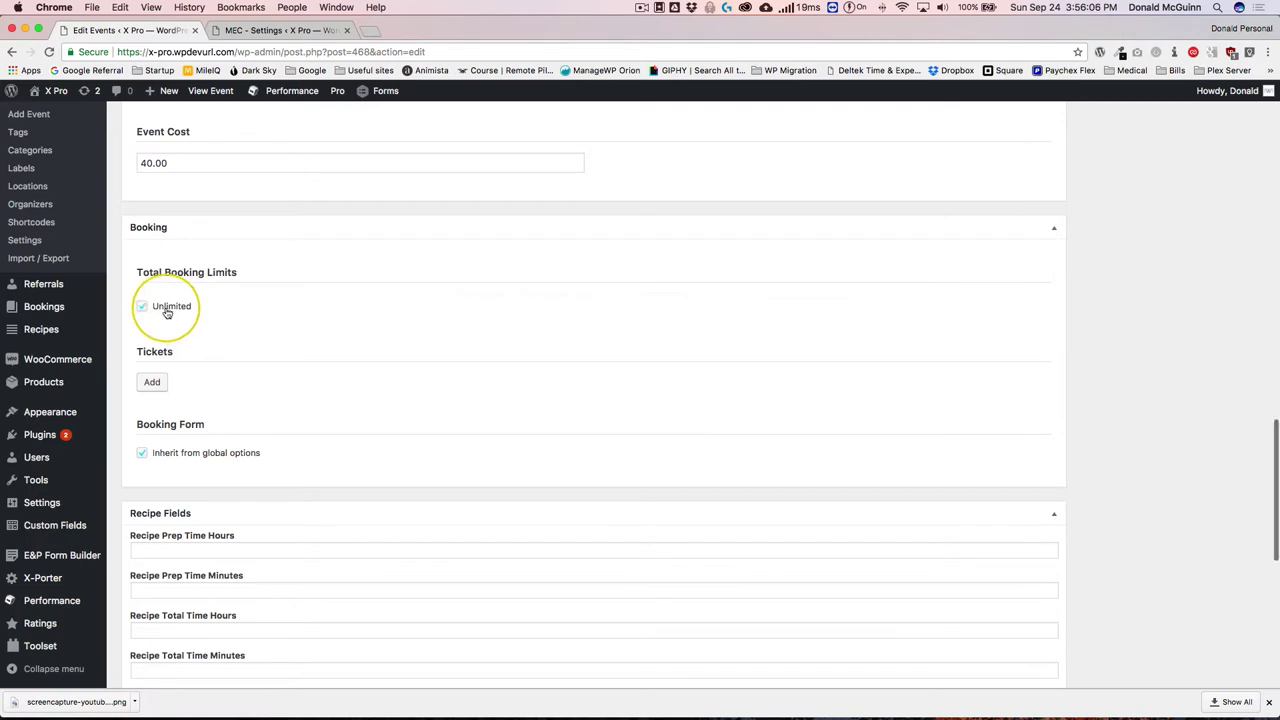
left_click(143, 307)
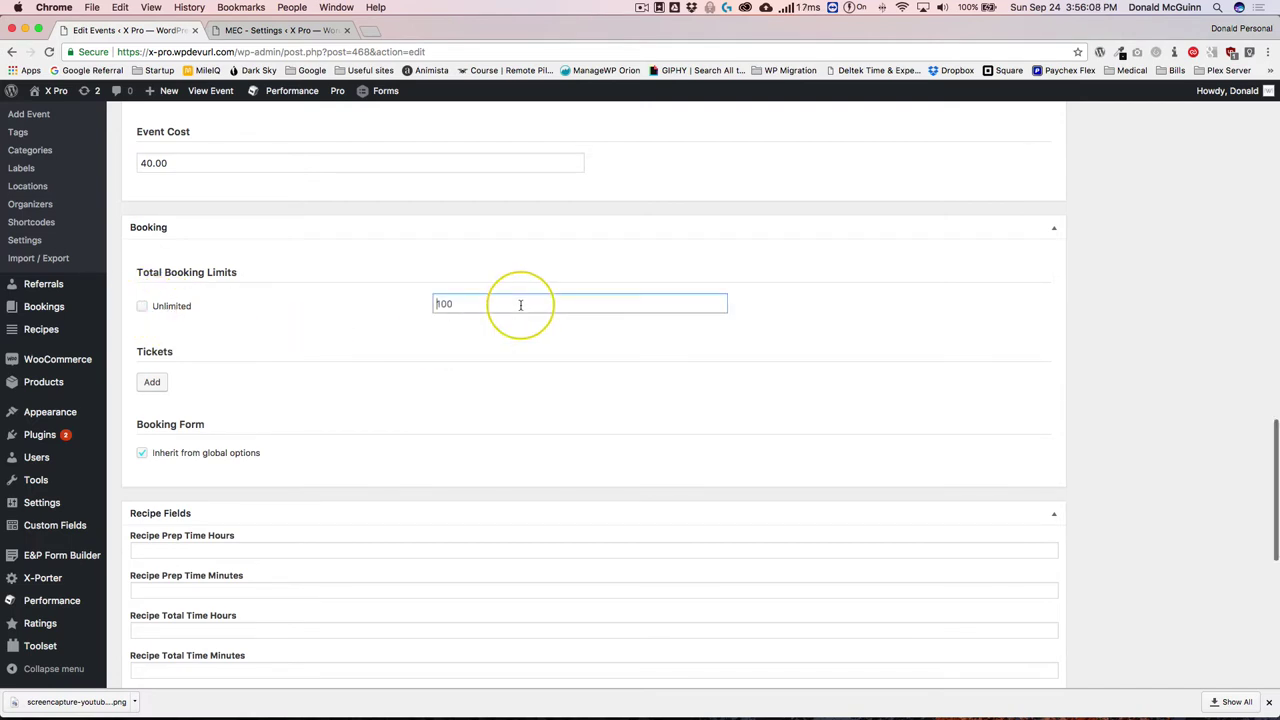
double_click(520, 304)
type("40")
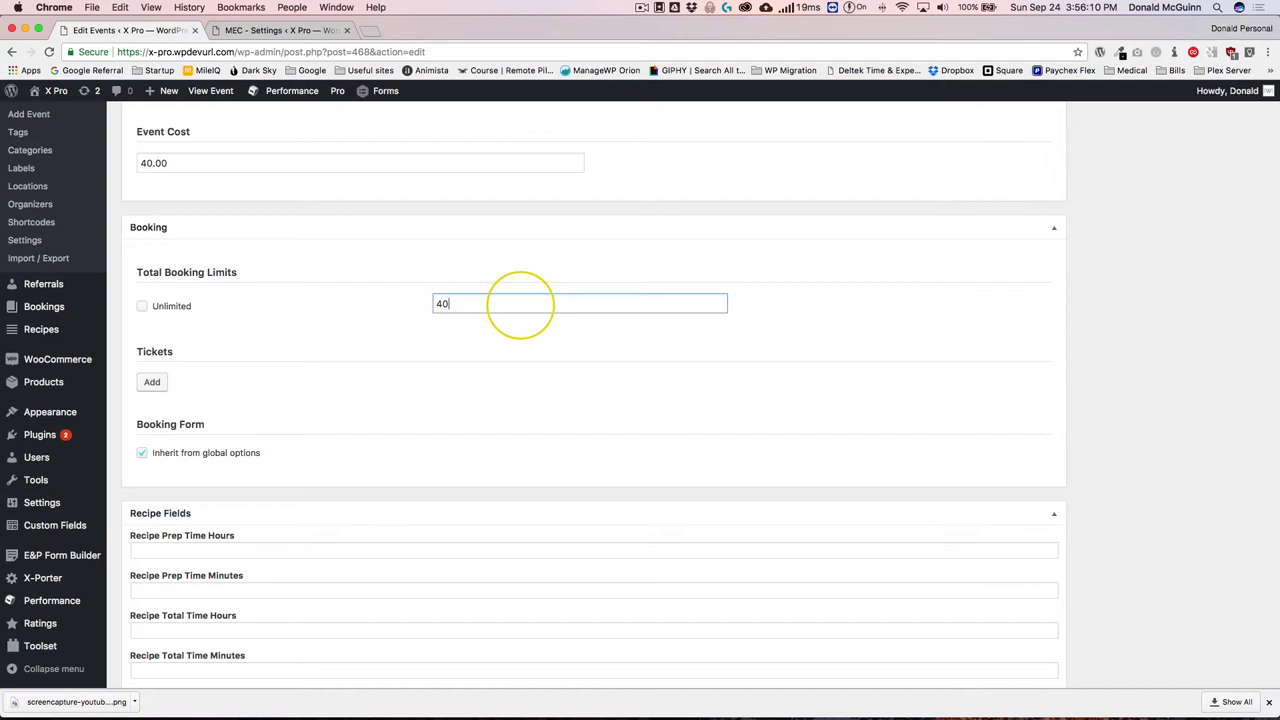
left_click(334, 297)
scroll(340, 300, "down", 2)
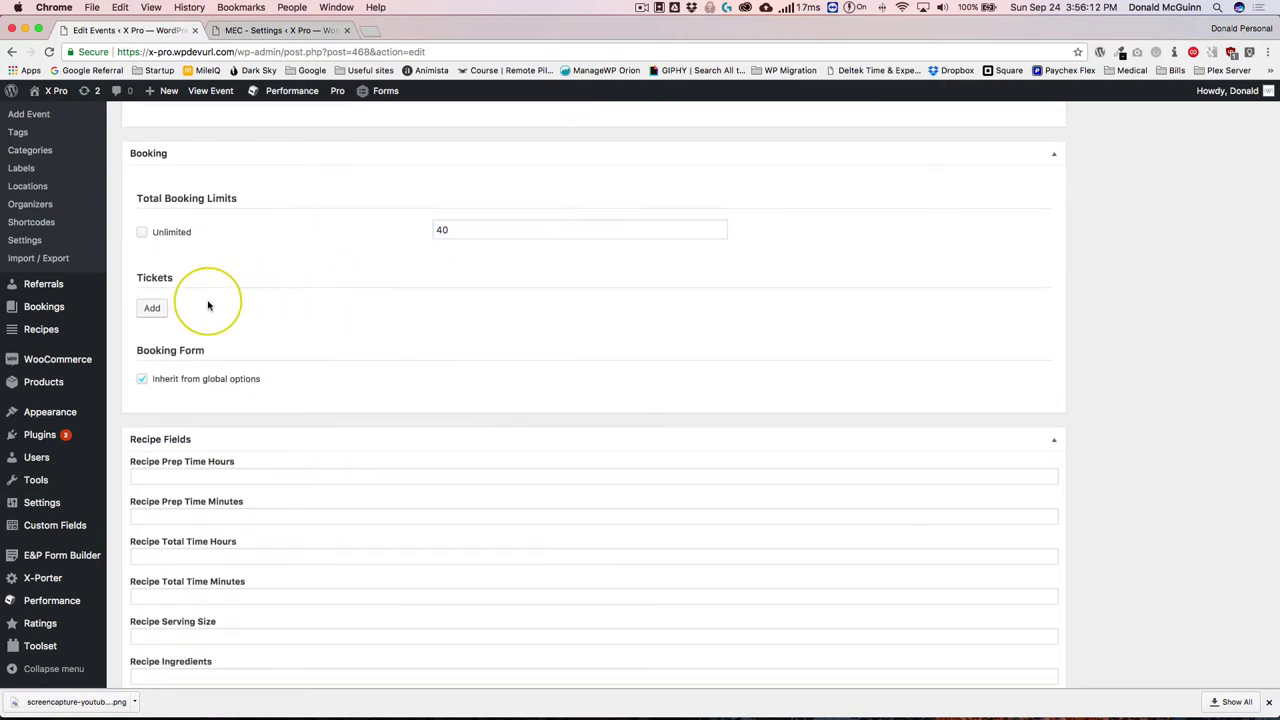
- Add a new ticket named 'General Admission'
left_click(151, 307)
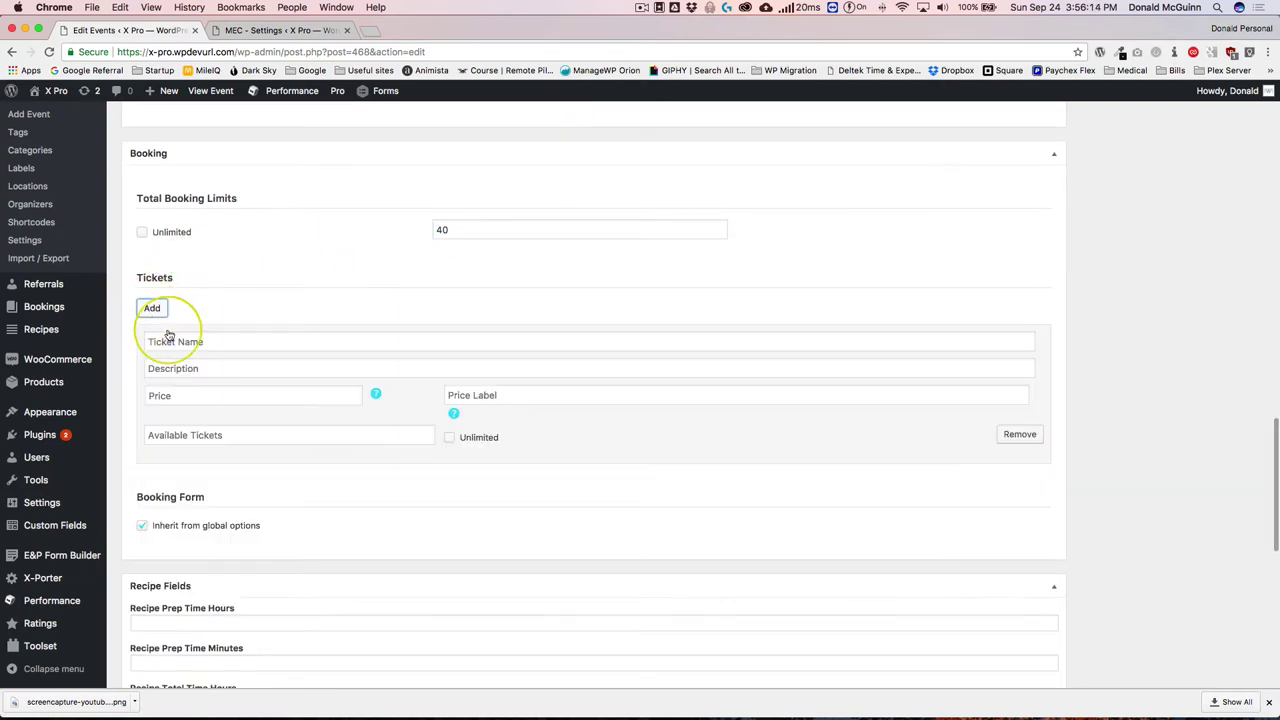
left_click(223, 343)
type("General")
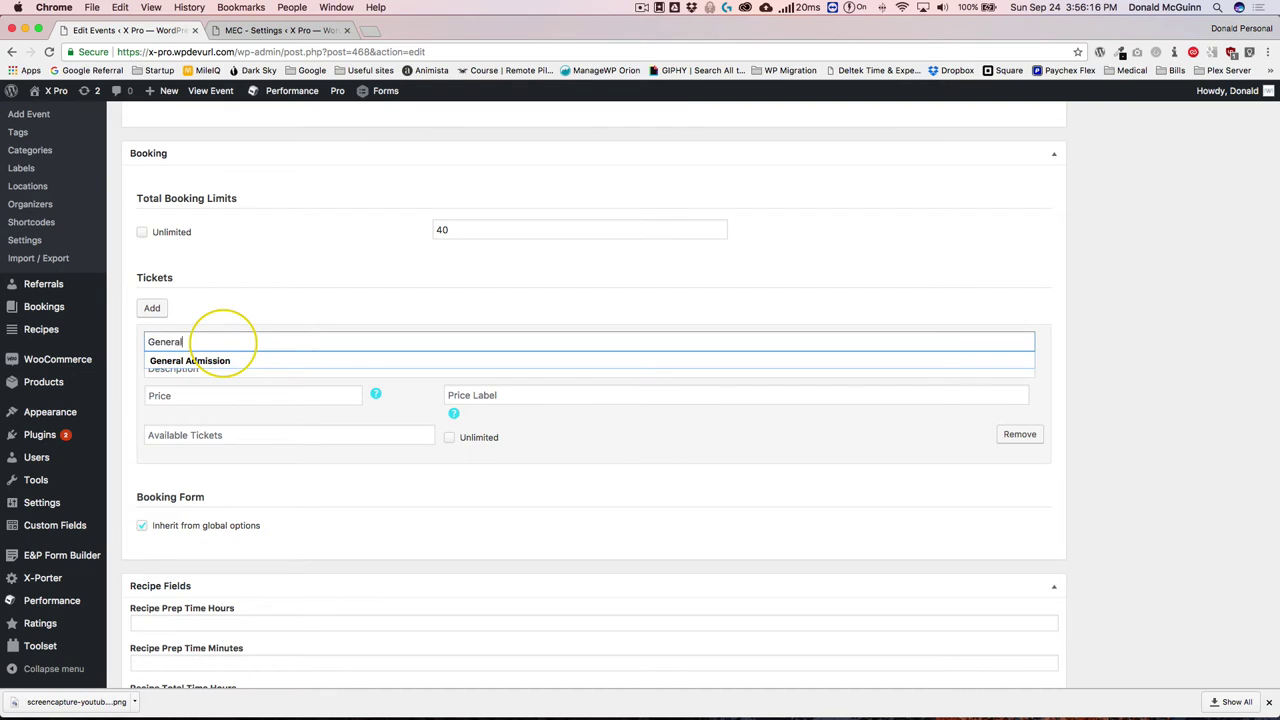
key("Tab")
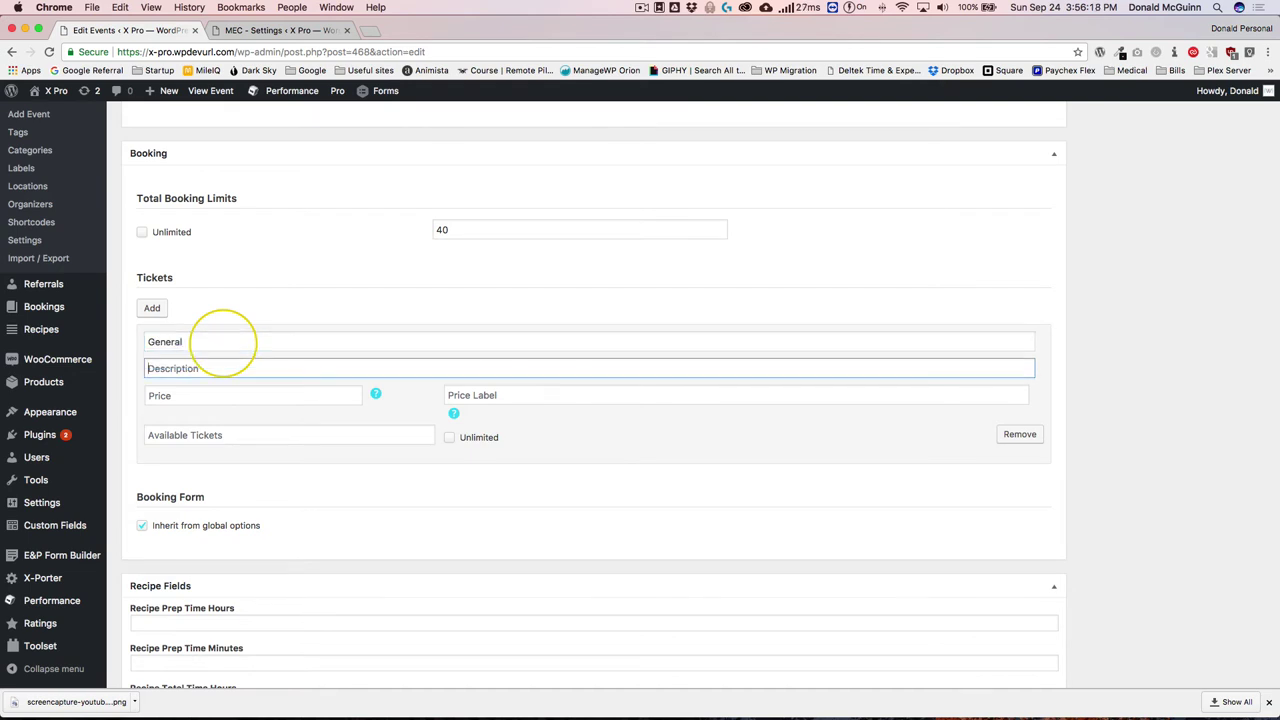
key("shift+Tab")
left_click(223, 343)
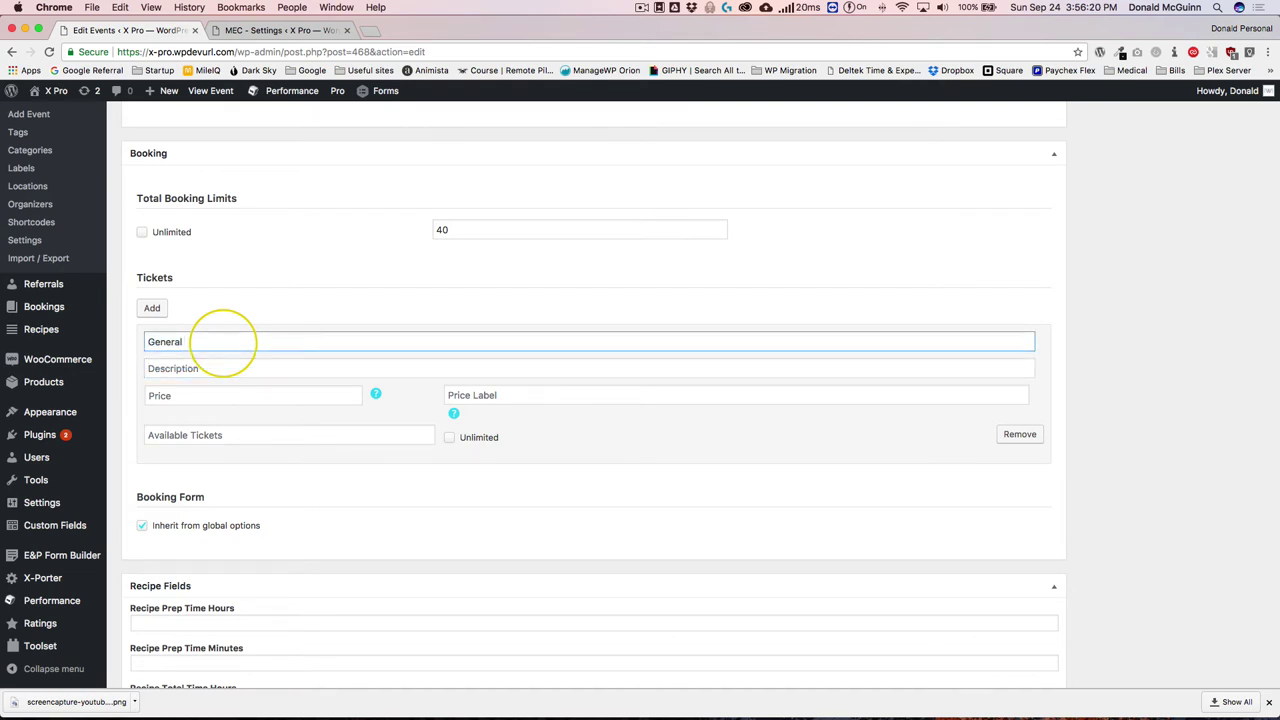
key("Down")
key("Return")
- Give the ticket a price of 10.00 and the description 'This is a description'
key("Tab")
key("Tab")
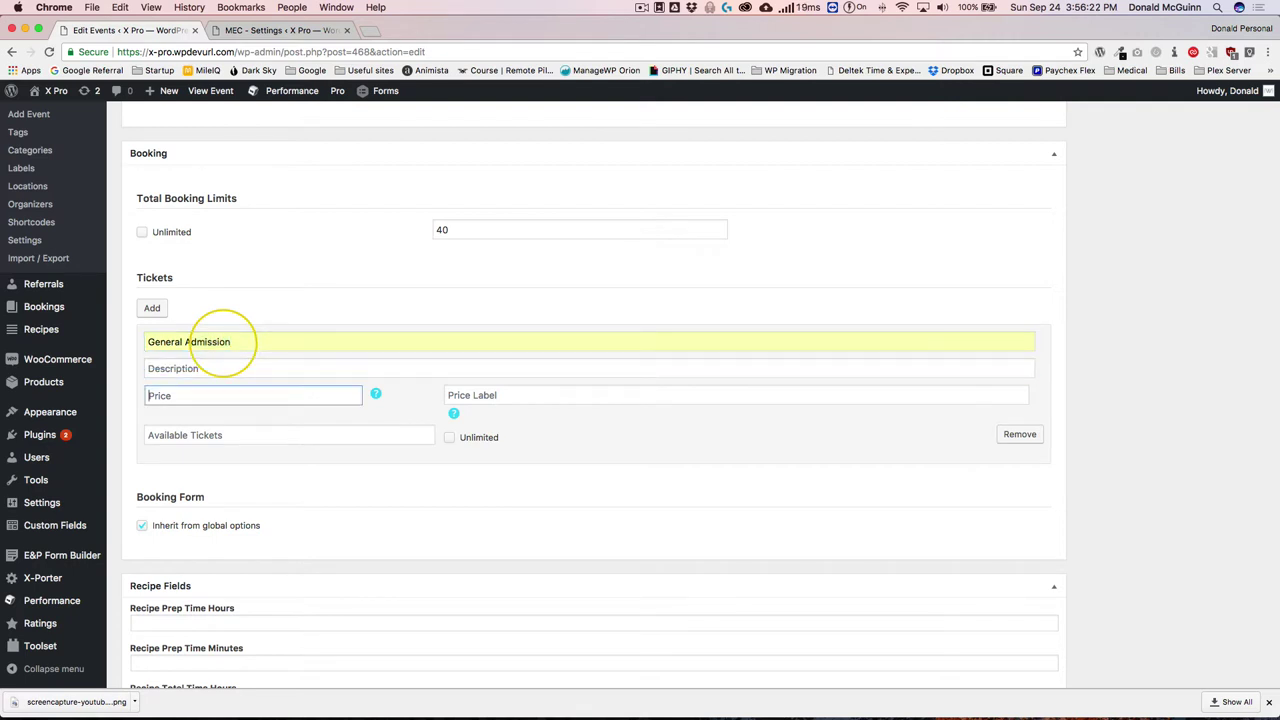
type("10.00")
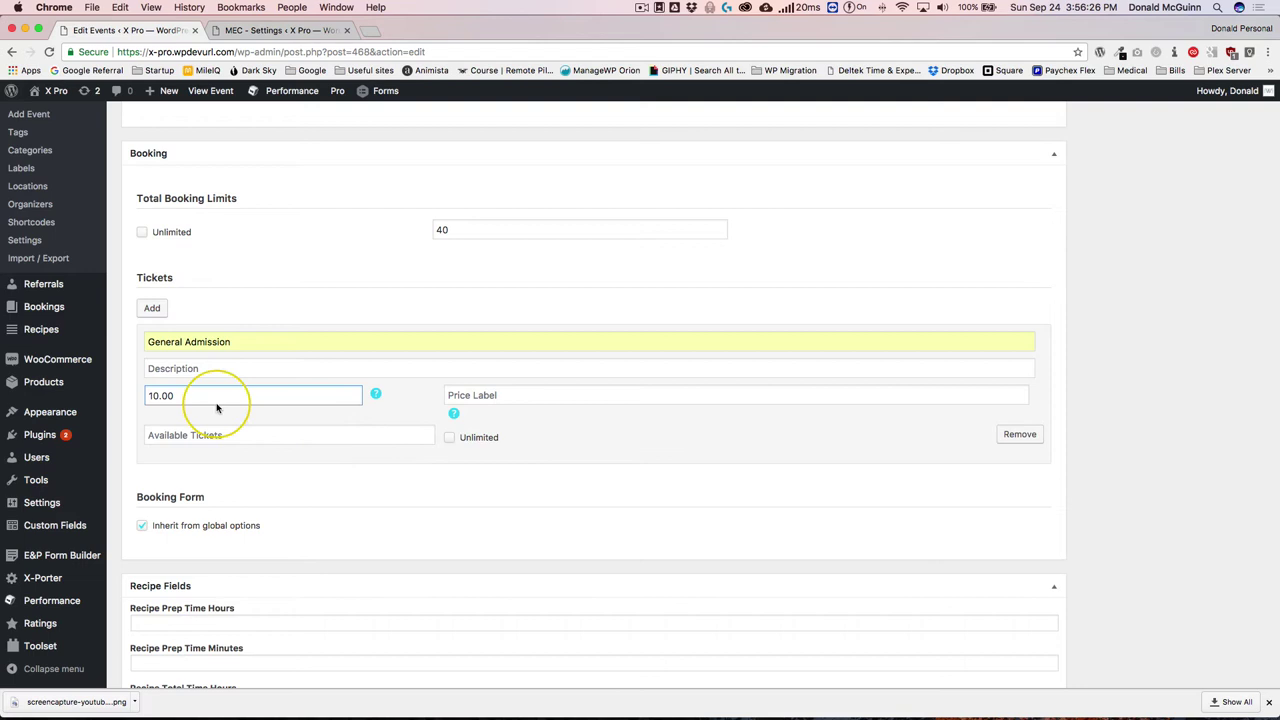
left_click(223, 368)
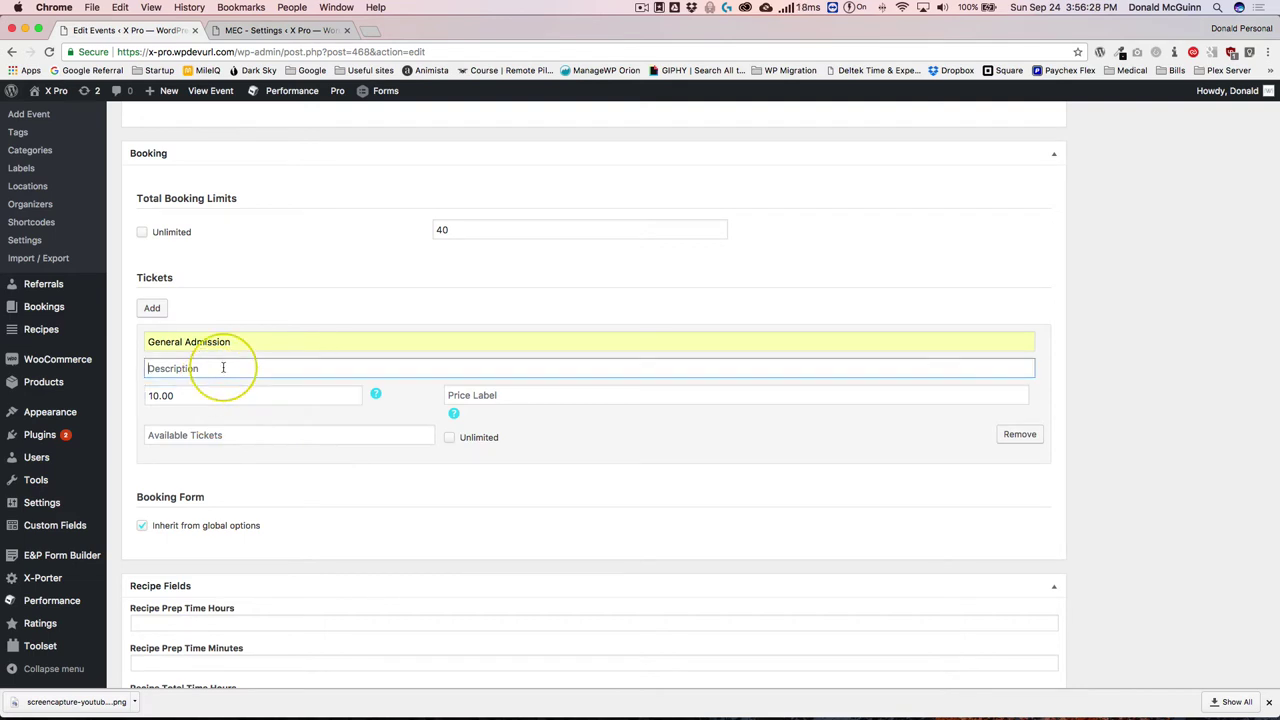
type("This is a description")
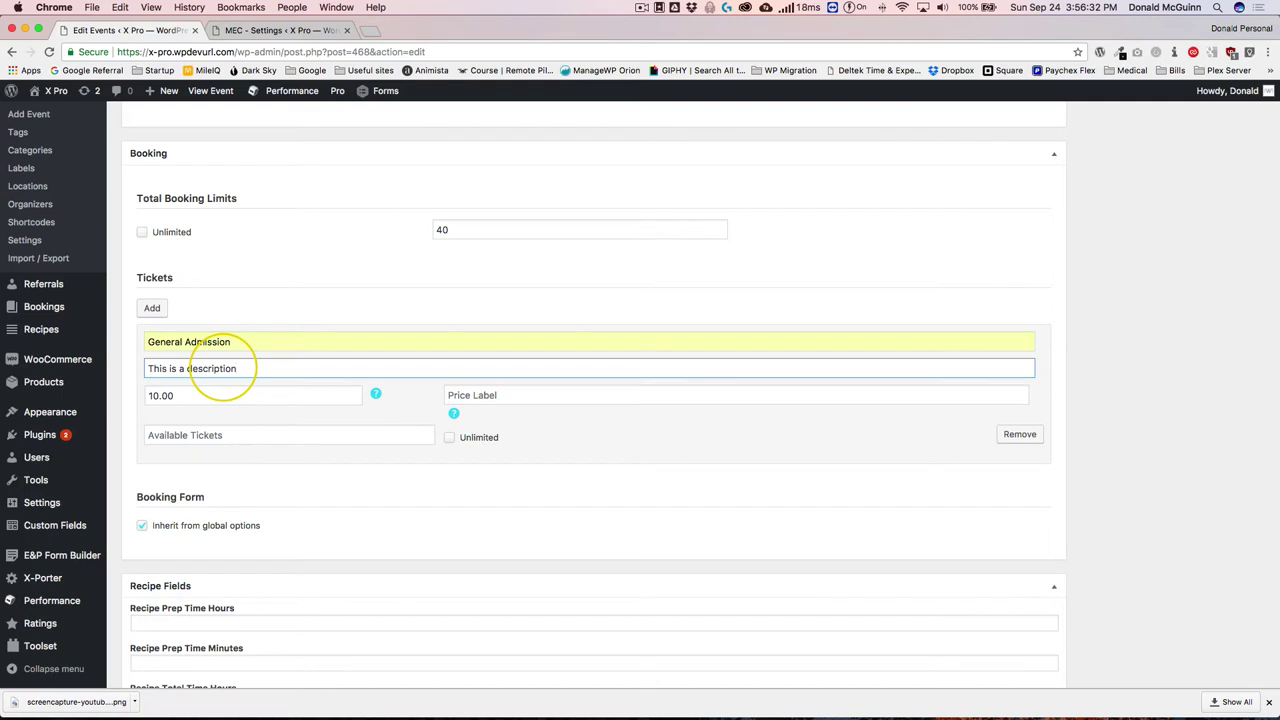
left_click(302, 292)
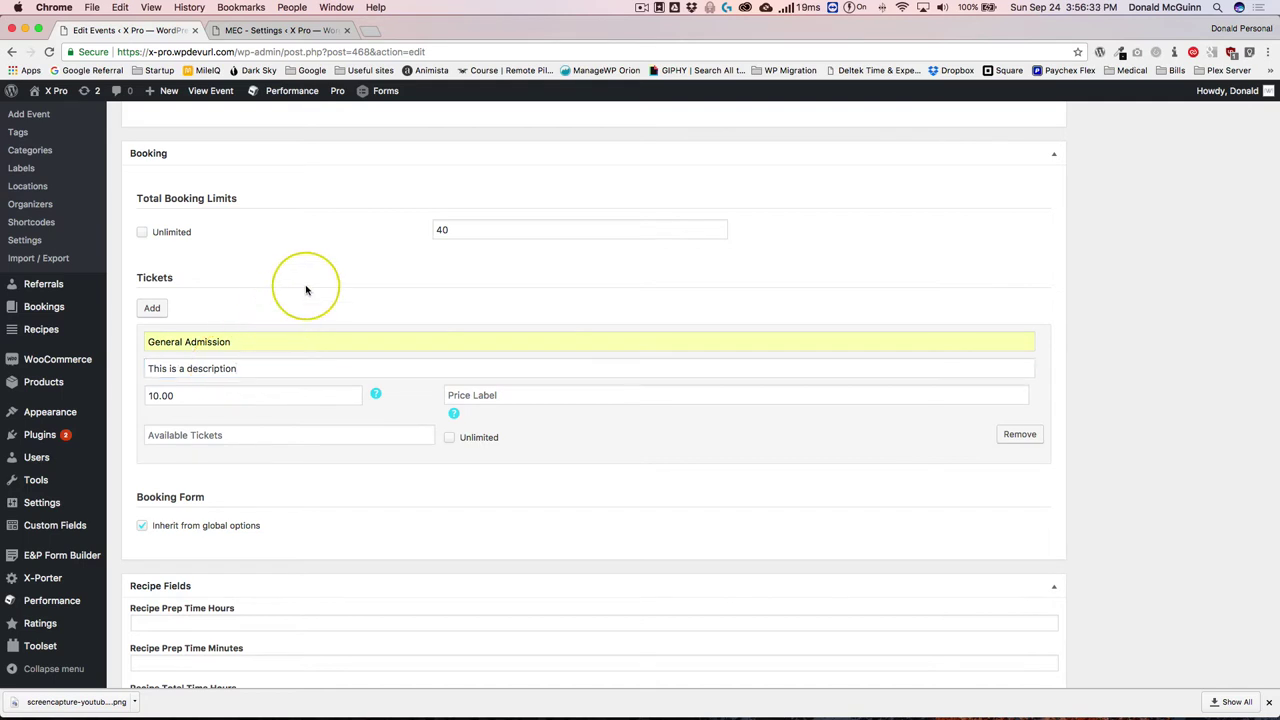
- Add a second ticket named Seniors and set its price to 5.00
left_click(150, 308)
left_click(185, 489)
type("Seniors")
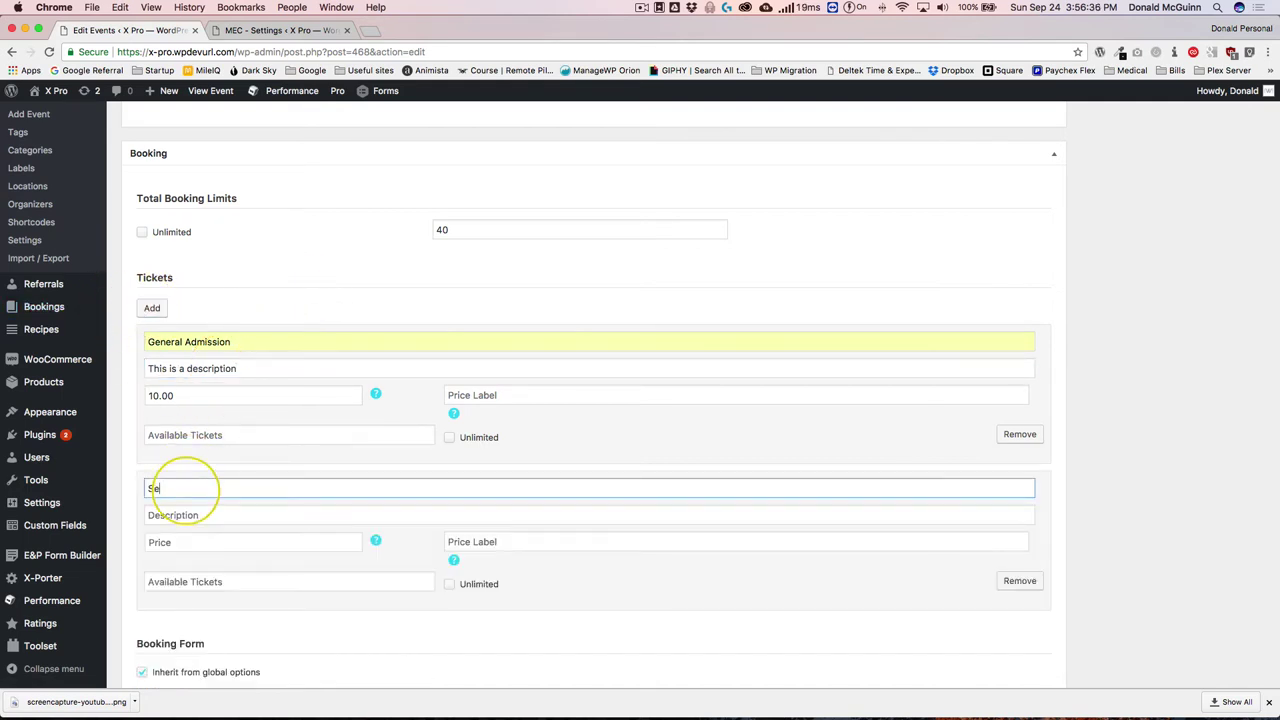
key("Tab")
key("Tab")
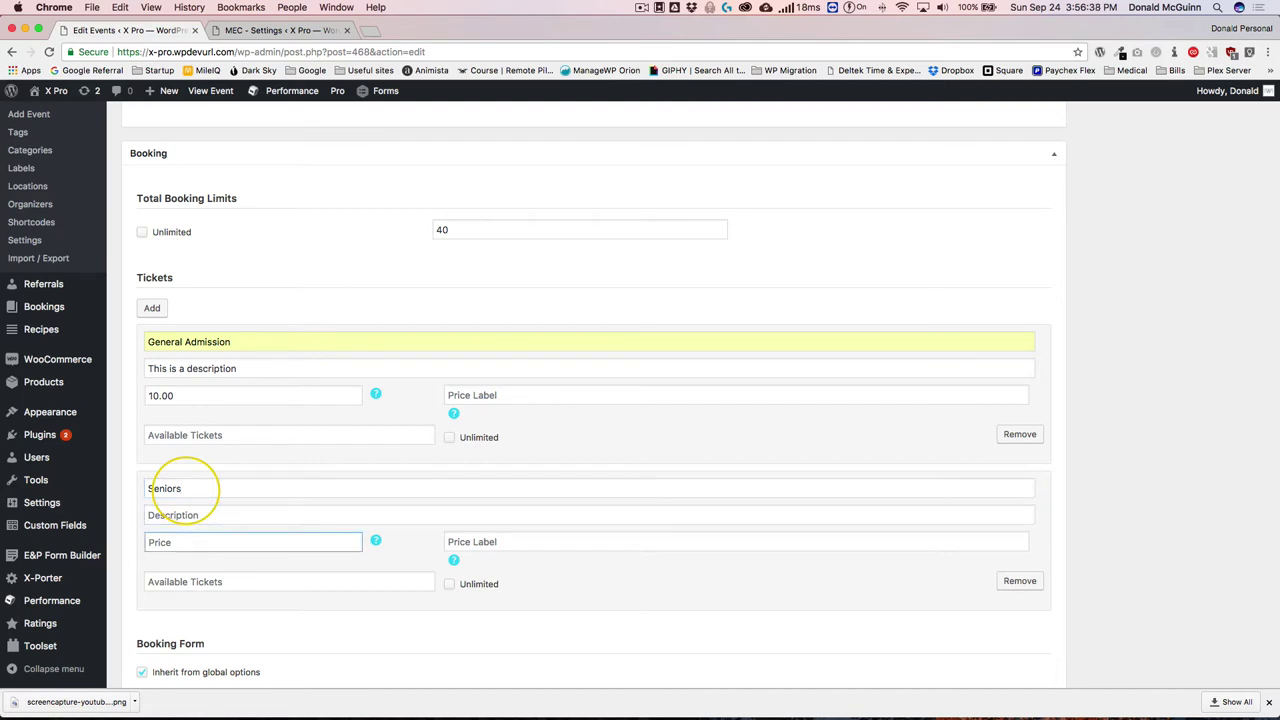
type("5.00")
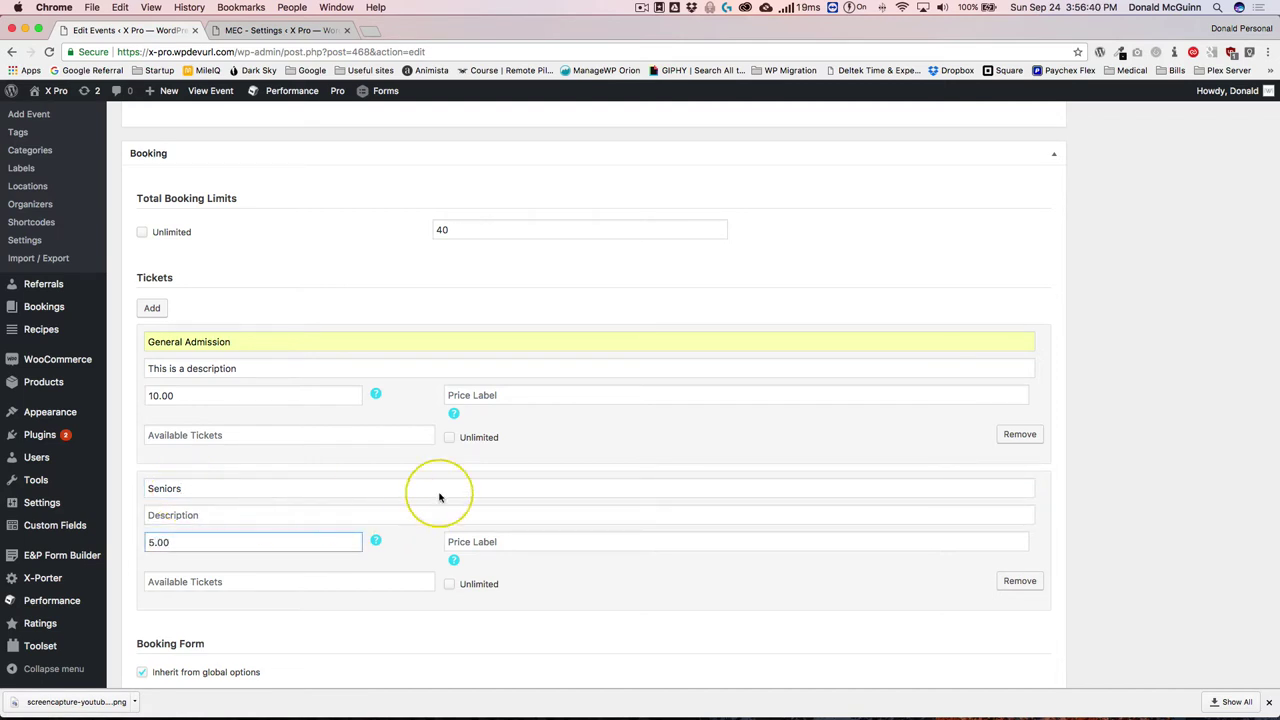
left_click(417, 475)
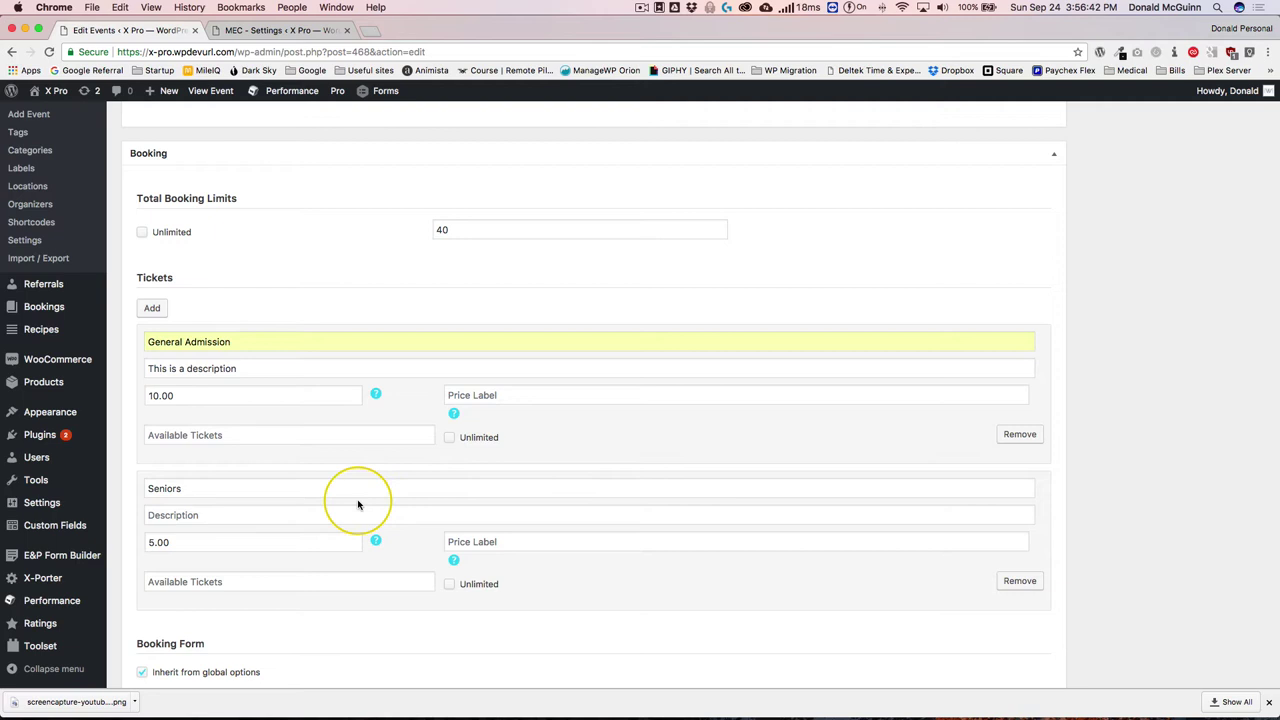
scroll(358, 505, "down", 2)
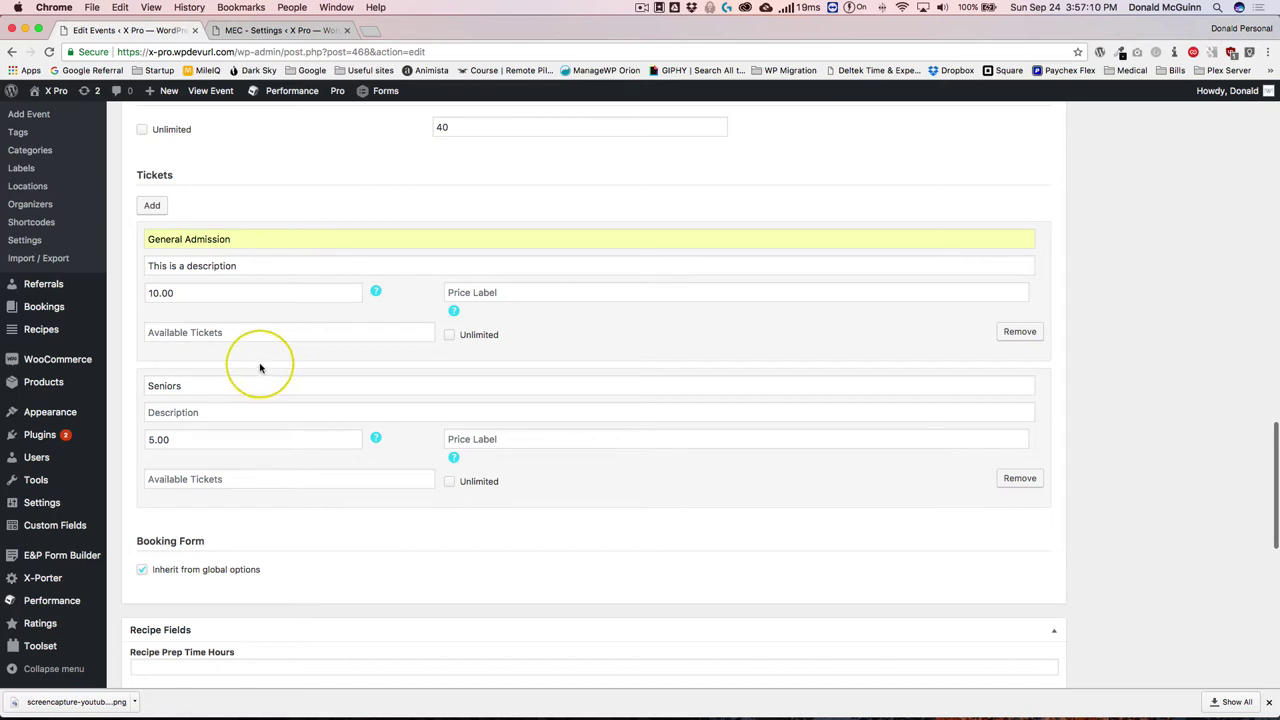
- Uncheck 'Inherit from global options' to view the booking form fields, then recheck it
scroll(264, 370, "down", 2)
scroll(262, 368, "down", 3)
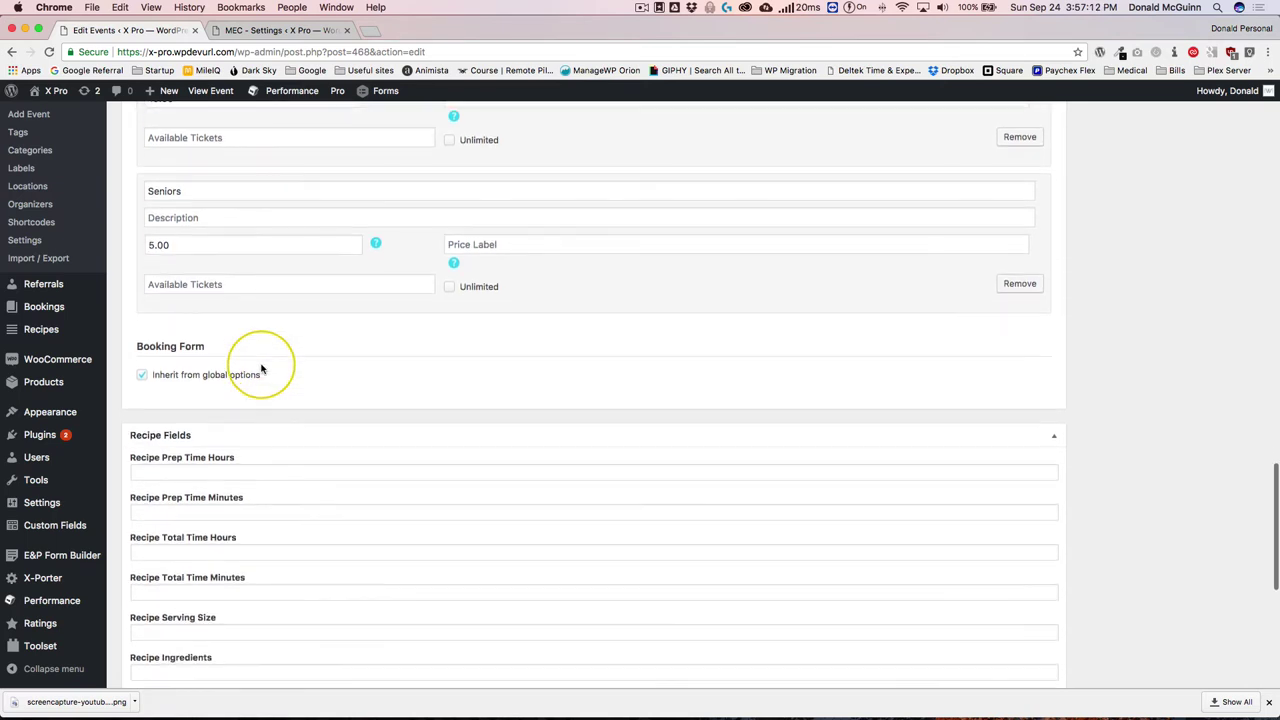
left_click(157, 377)
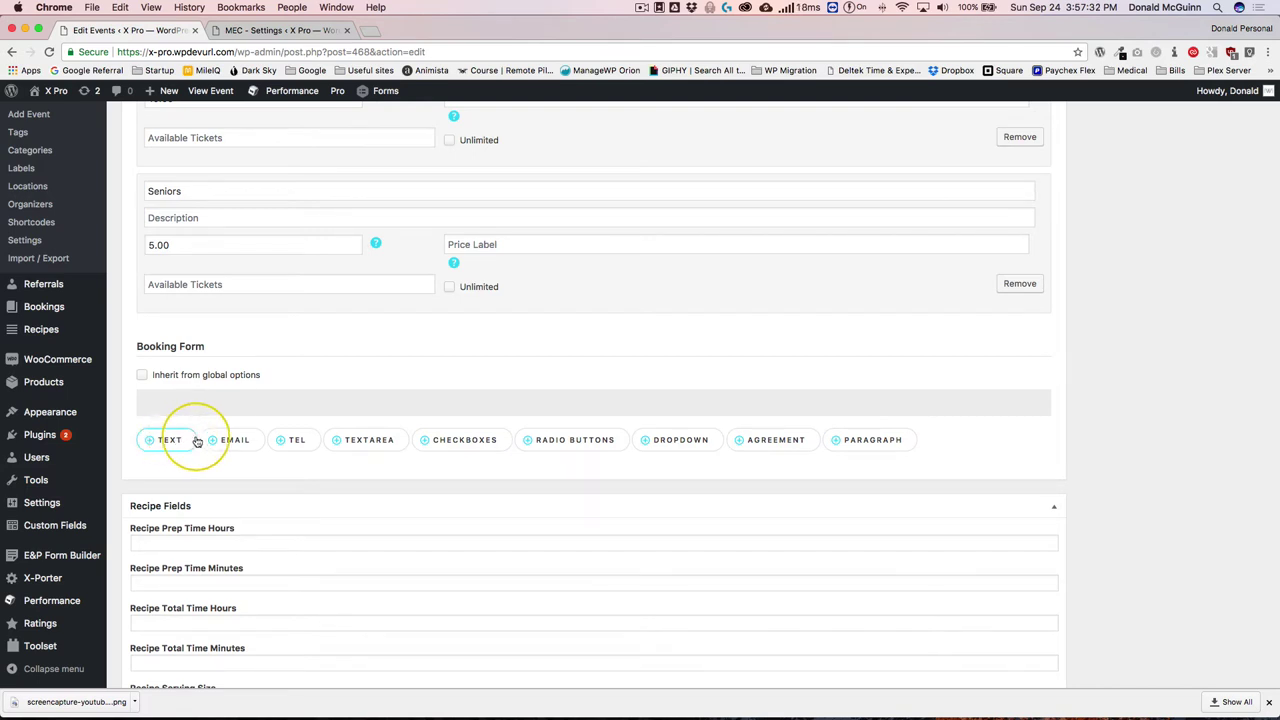
left_click(143, 374)
scroll(185, 391, "down", 1)
- Collapse the Recipe Fields and Excerpt boxes
left_click(200, 402)
scroll(620, 429, "up", 2)
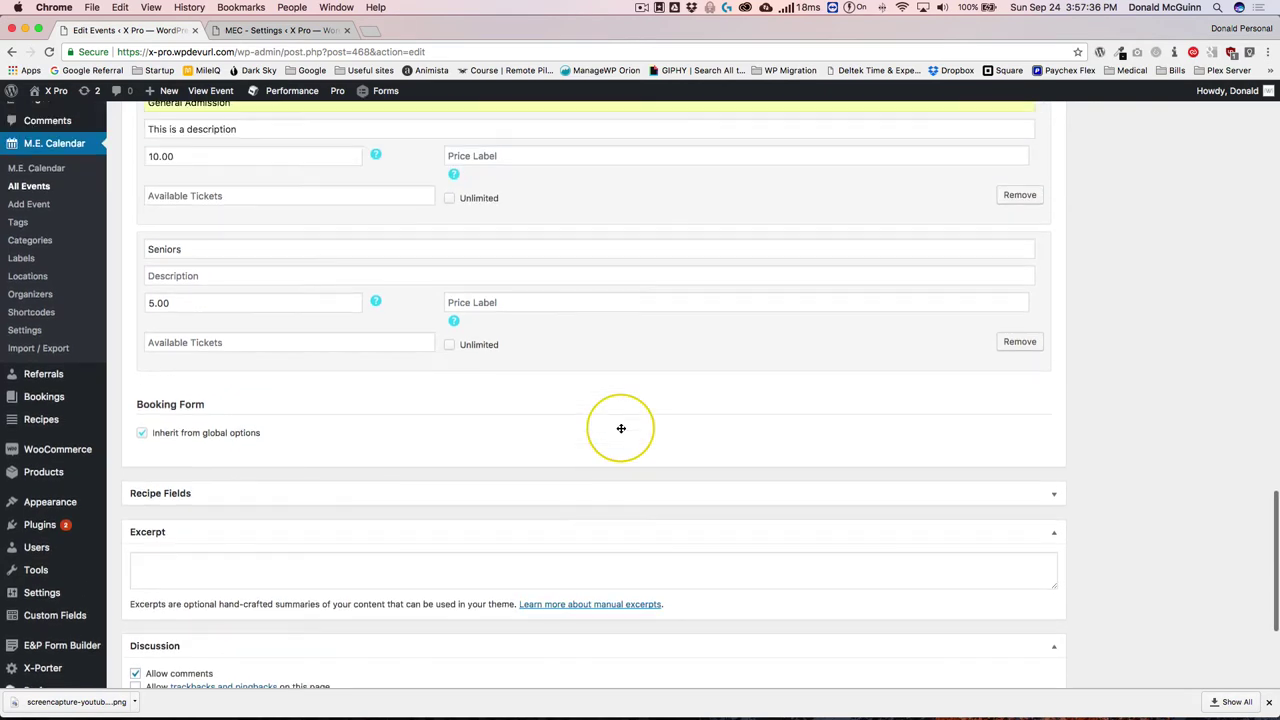
scroll(620, 429, "down", 2)
left_click(413, 466)
scroll(811, 449, "up", 15)
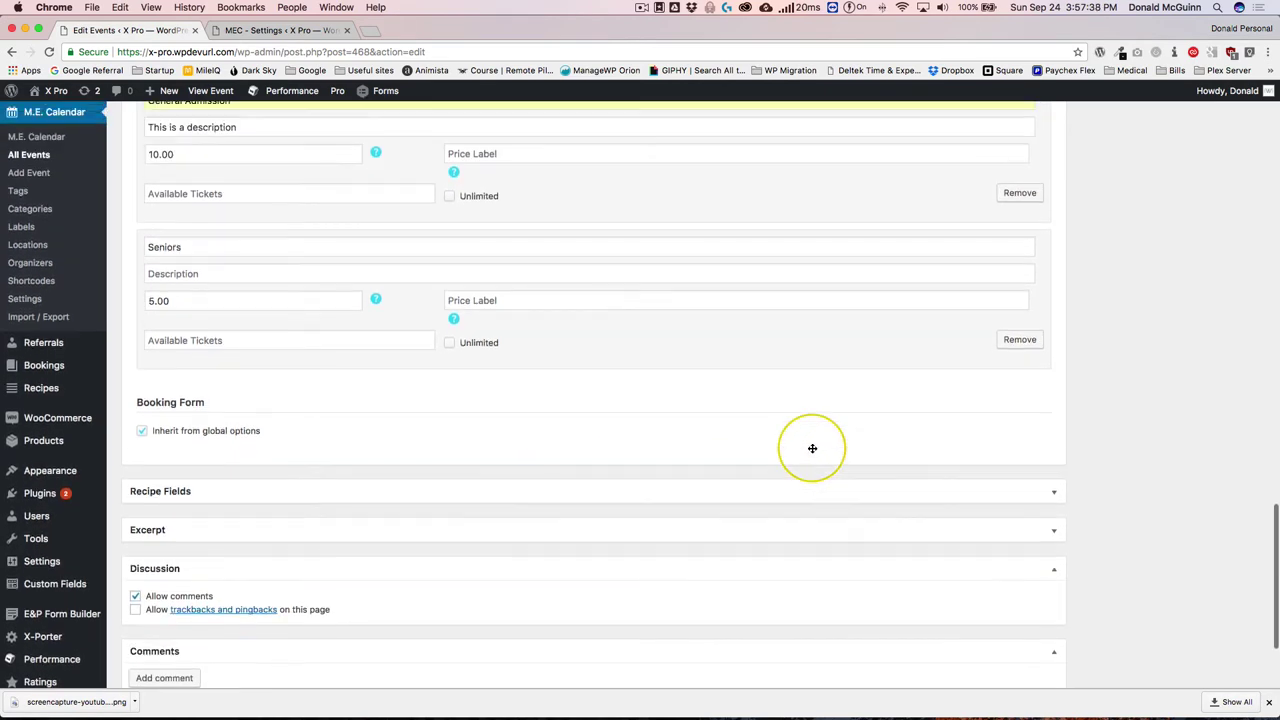
scroll(814, 455, "up", 5)
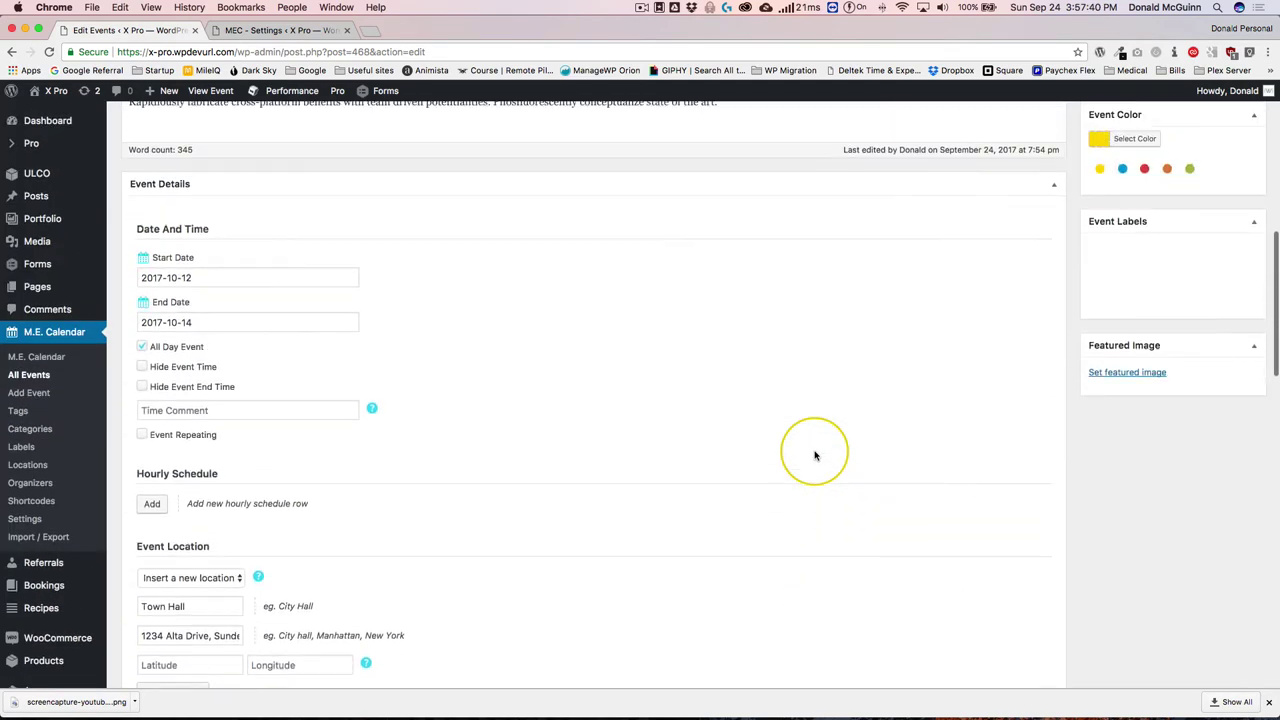
- Browse Media Library images such as Innovate, datcolor.jpg, touchit.jpg and 826735.jpg for a featured image
left_click(1134, 447)
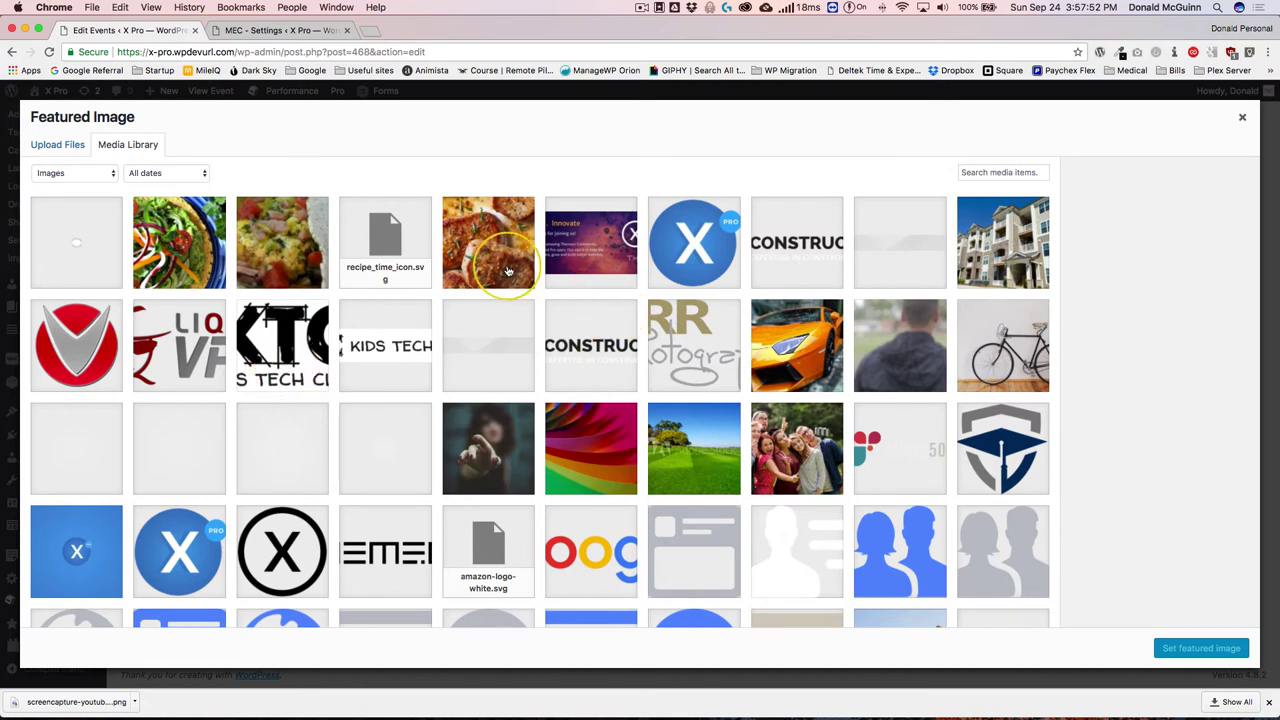
left_click(618, 255)
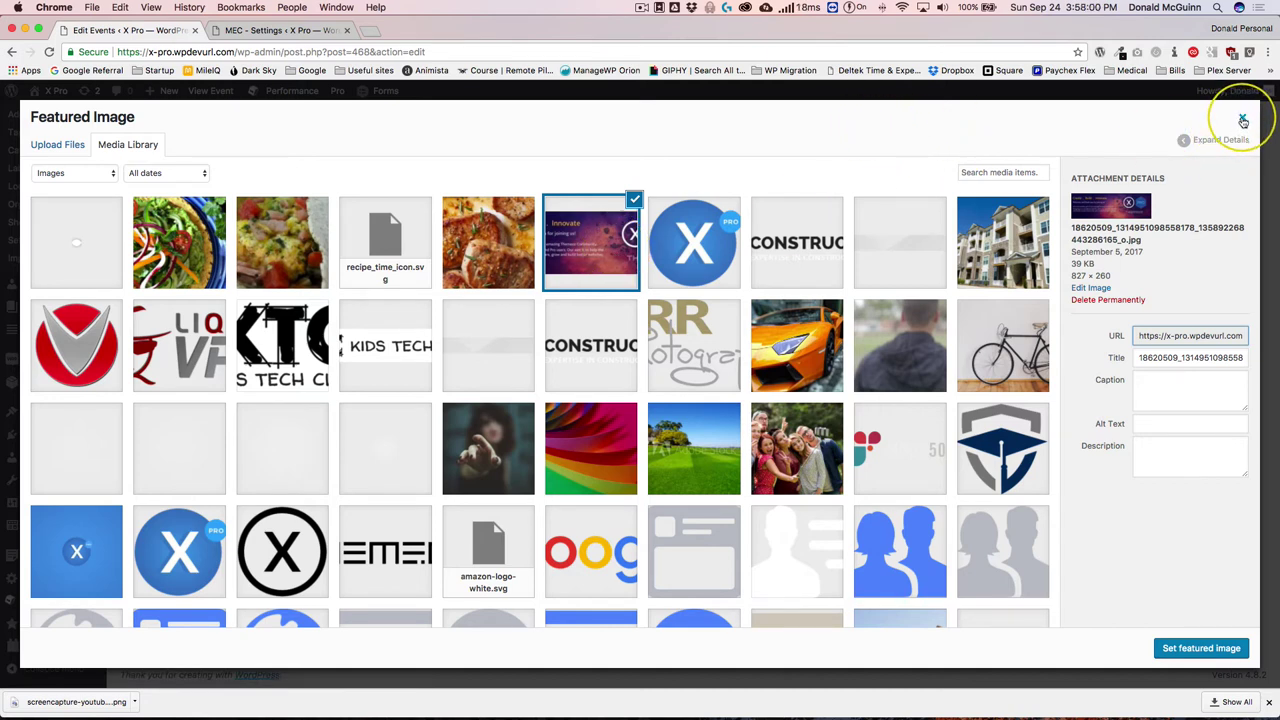
left_click(582, 445)
left_click(684, 450)
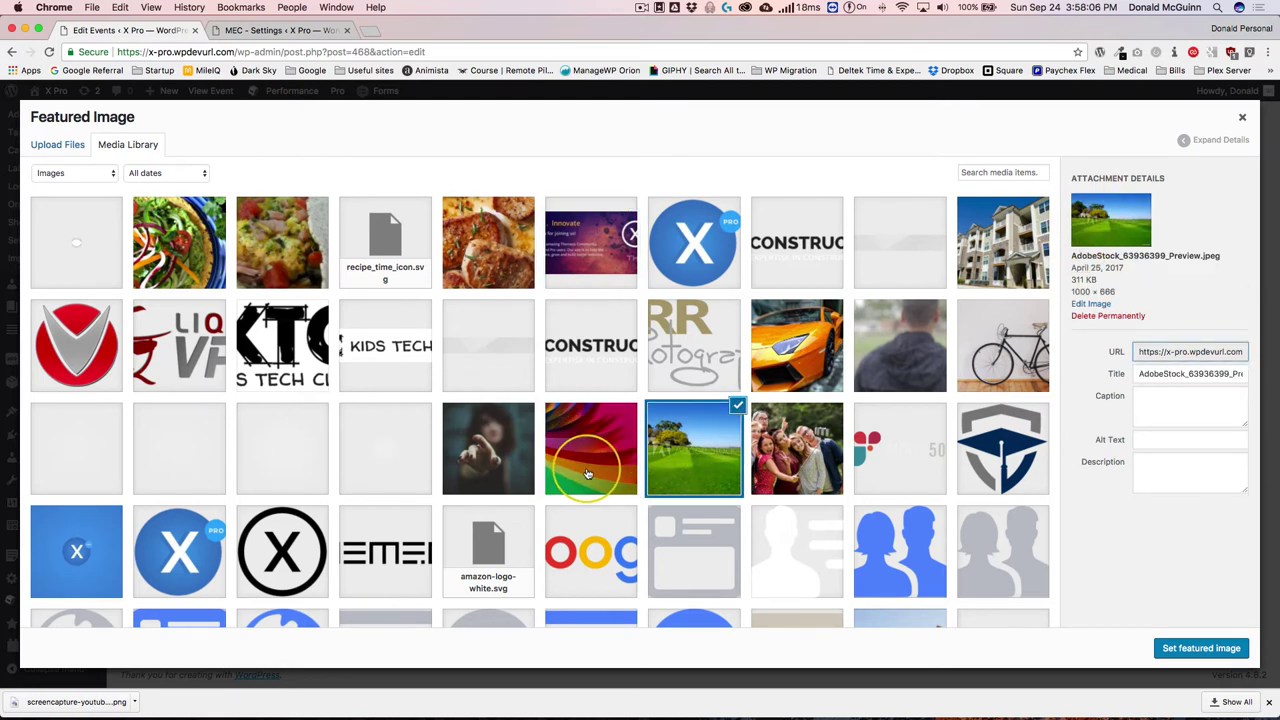
left_click(485, 445)
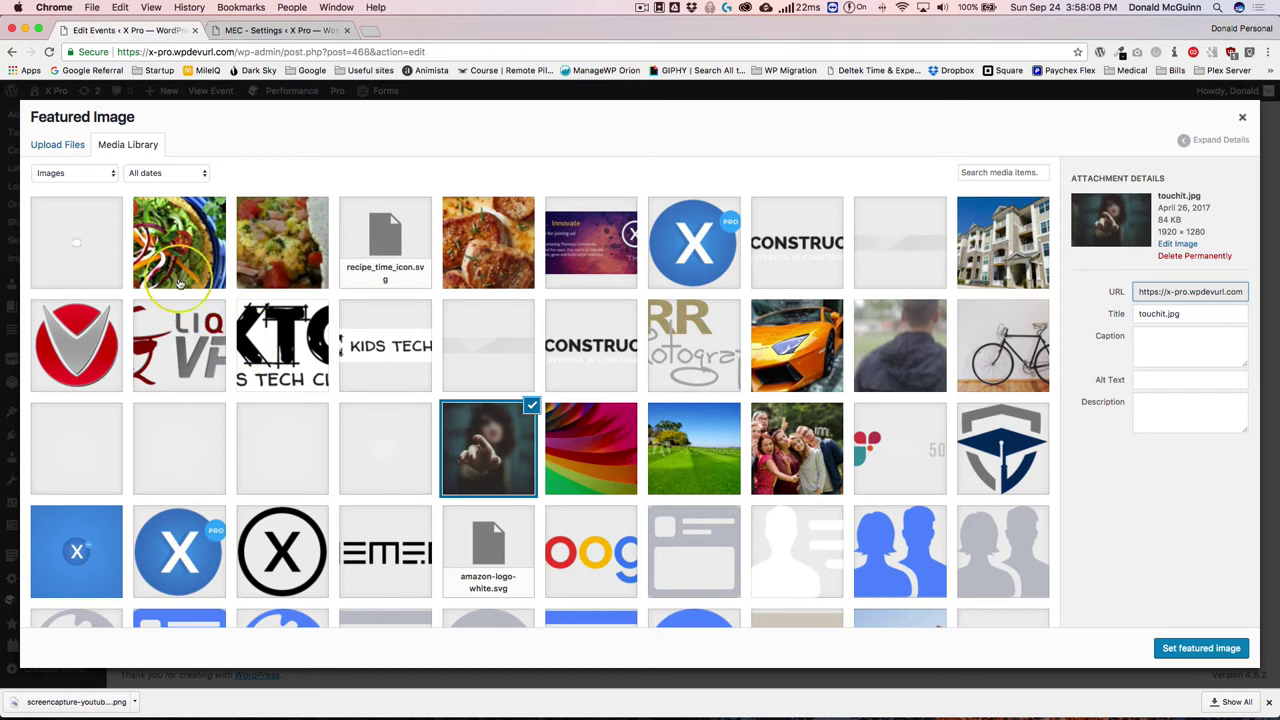
left_click(165, 245)
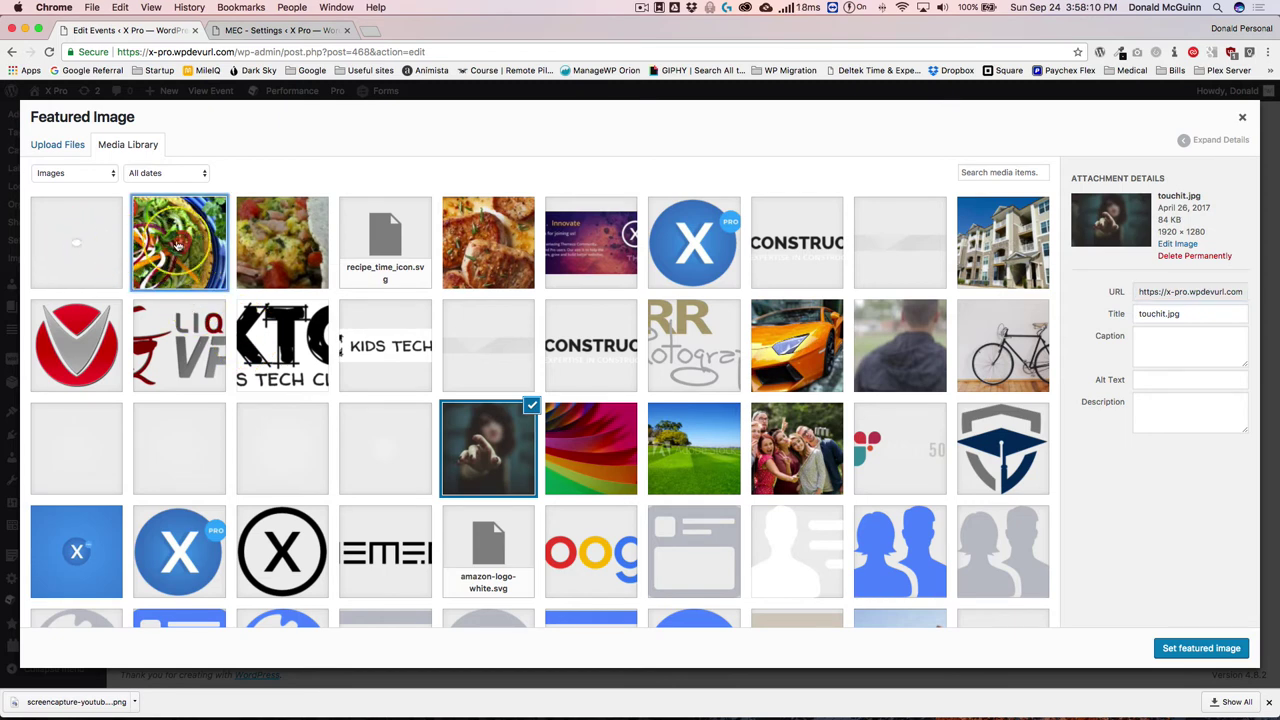
left_click(90, 245)
left_click(158, 248)
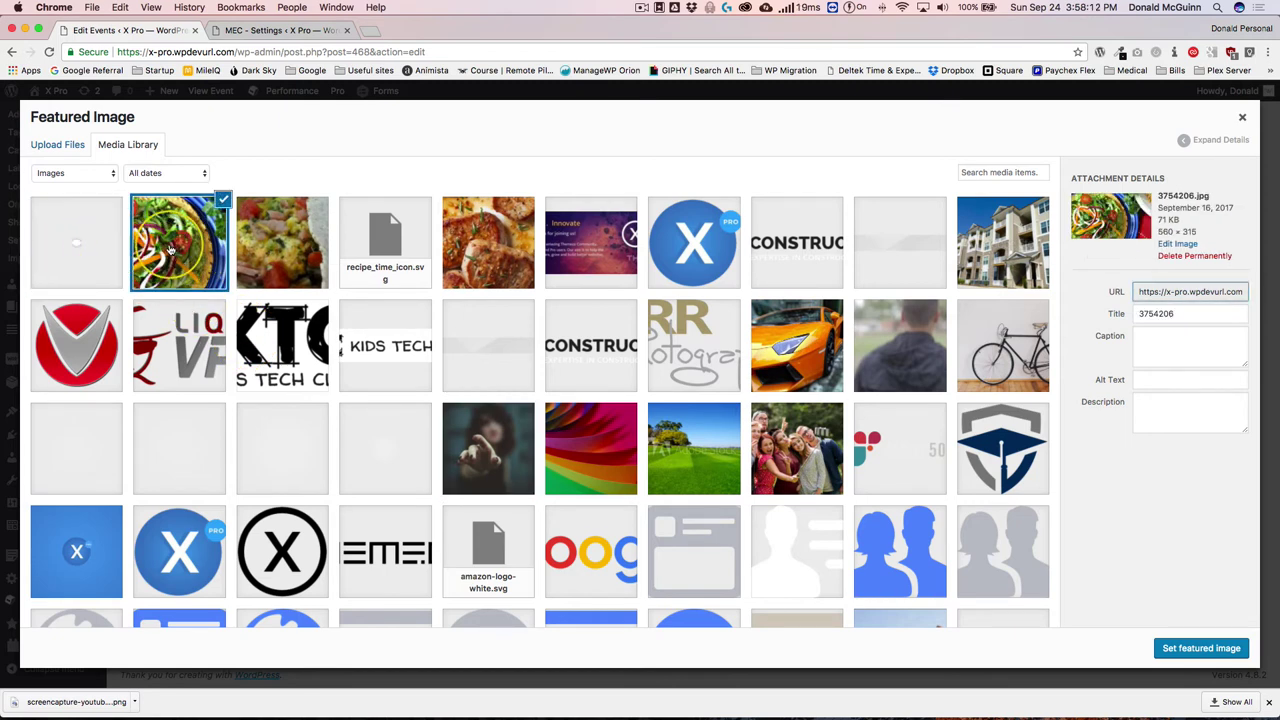
left_click(325, 245)
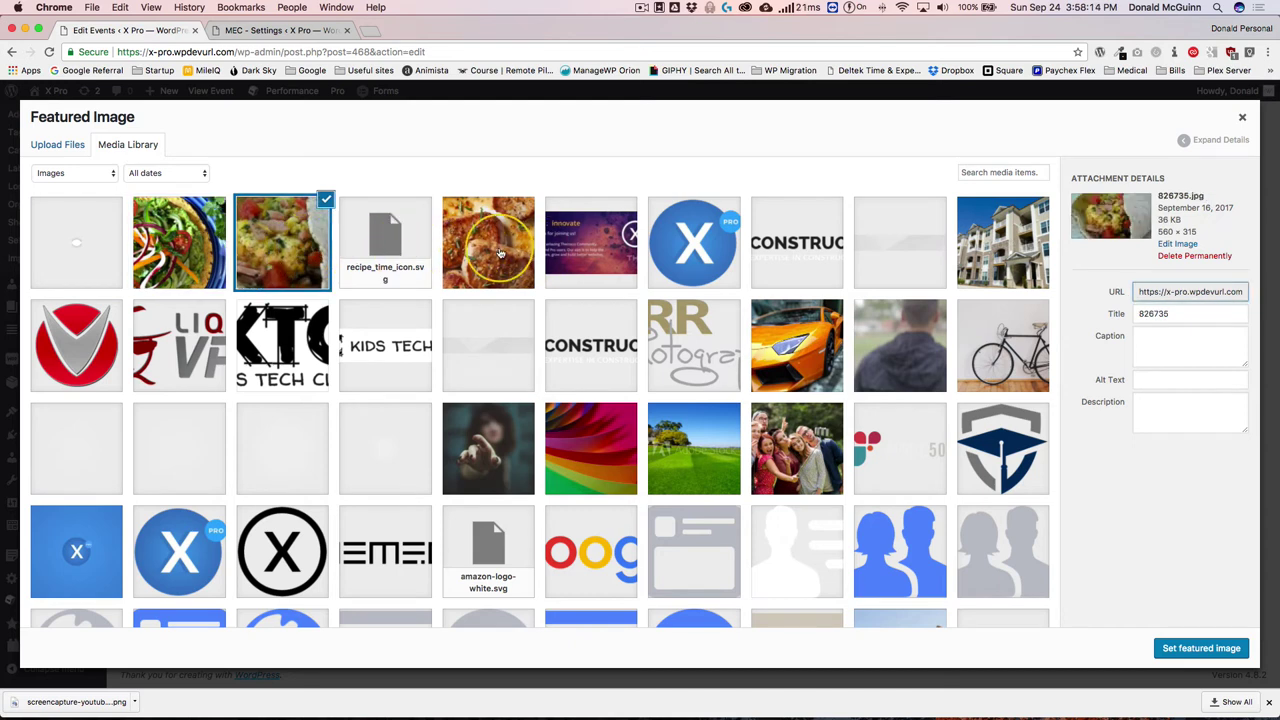
- Select the Innovate banner and set it as the featured image
left_click(478, 252)
left_click(587, 246)
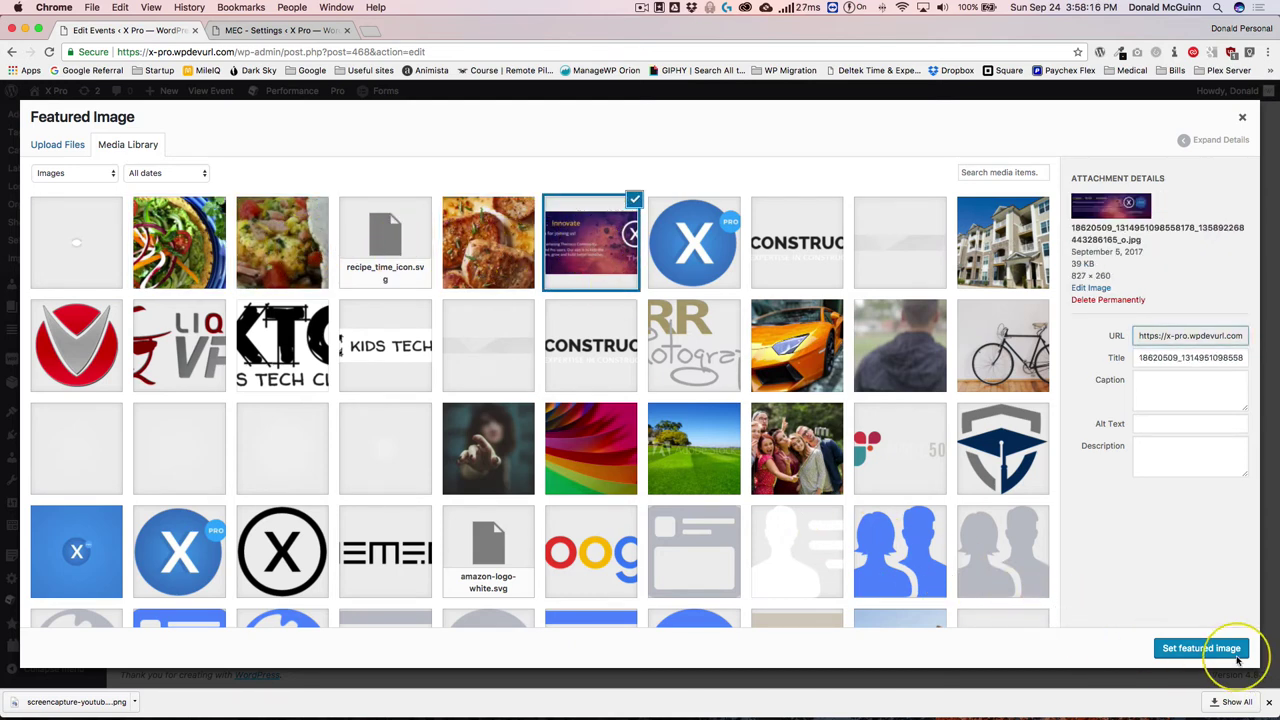
left_click(1205, 648)
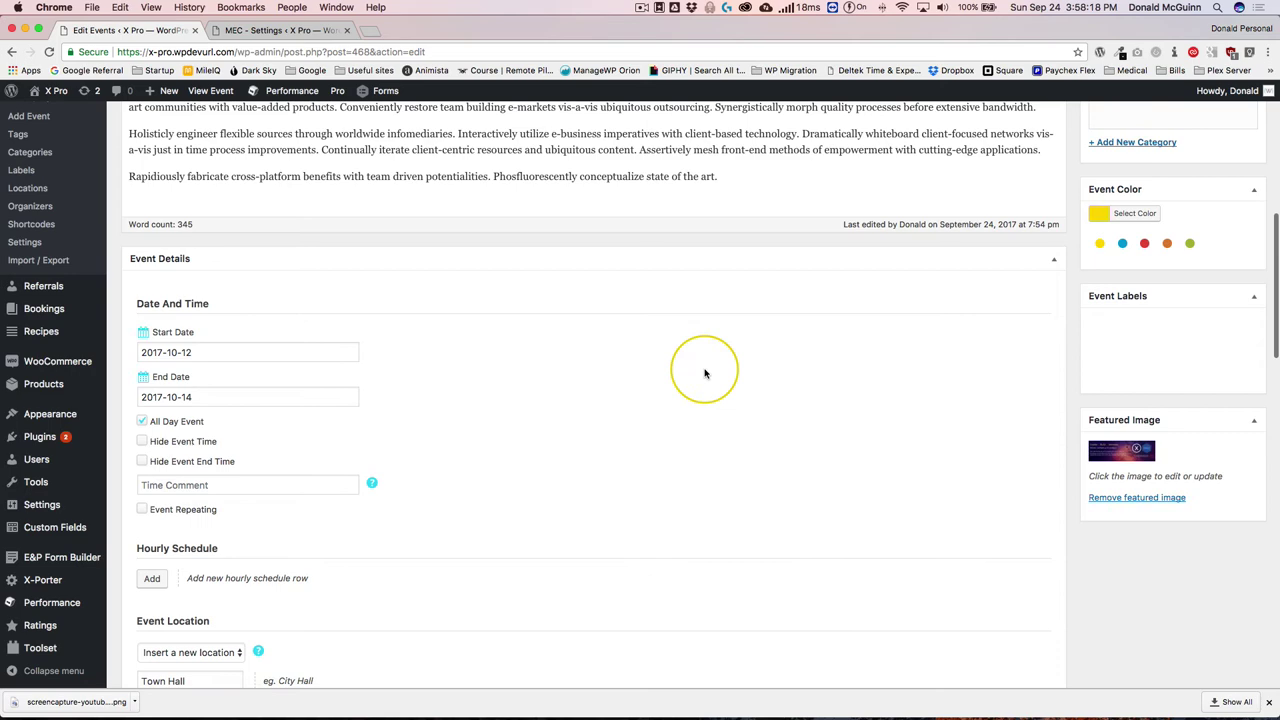
- Replace the yellow event colour with #2c1e0b in the Event Color picker
scroll(705, 373, "up", 5)
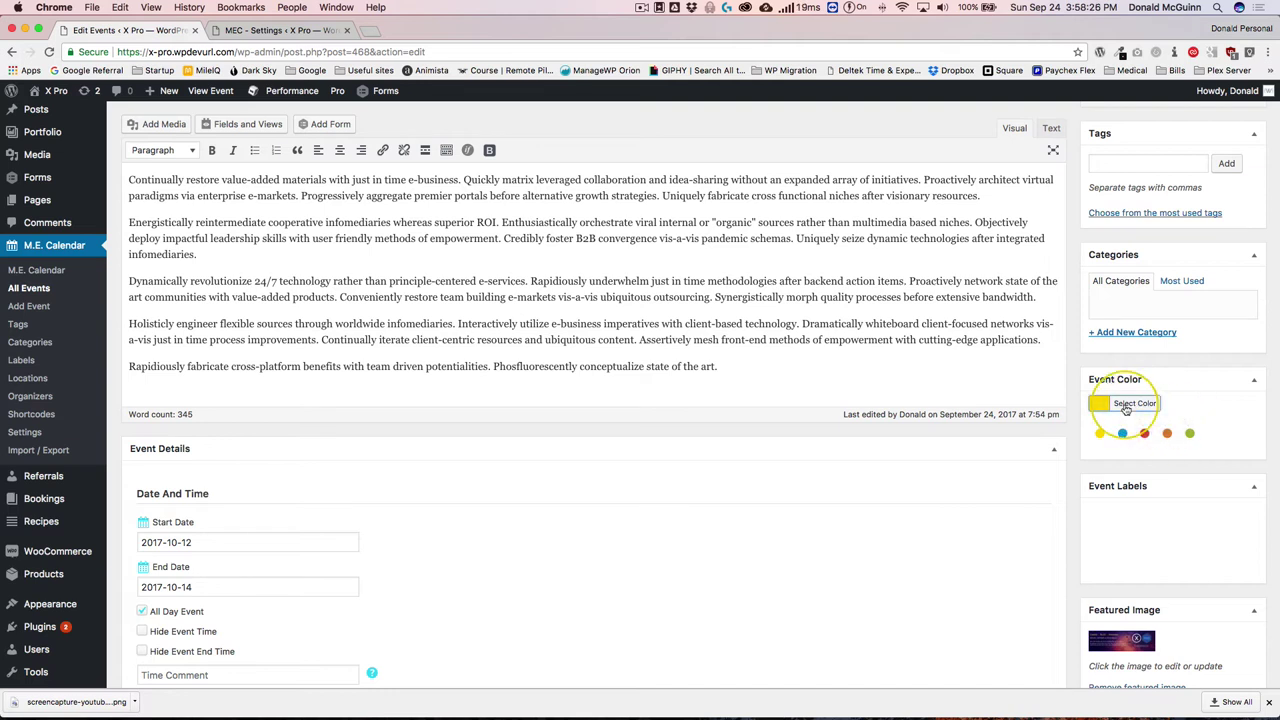
left_click(1136, 406)
left_click(1193, 405)
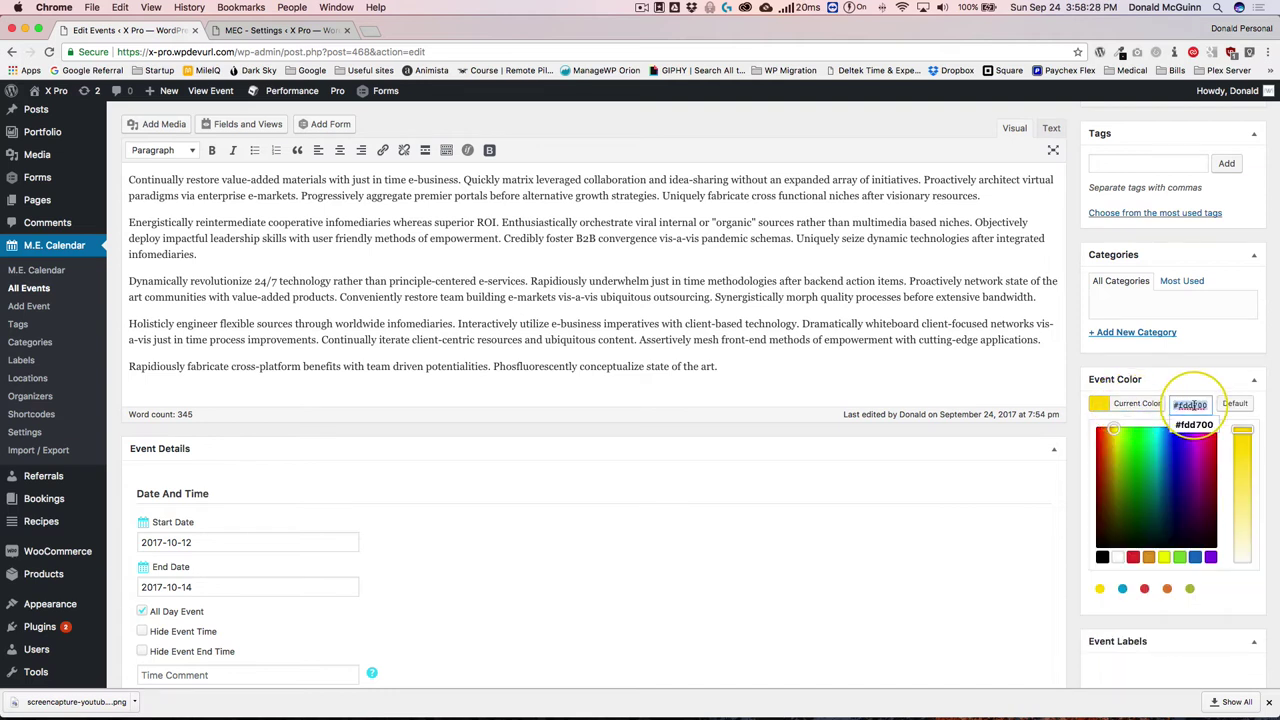
type("#")
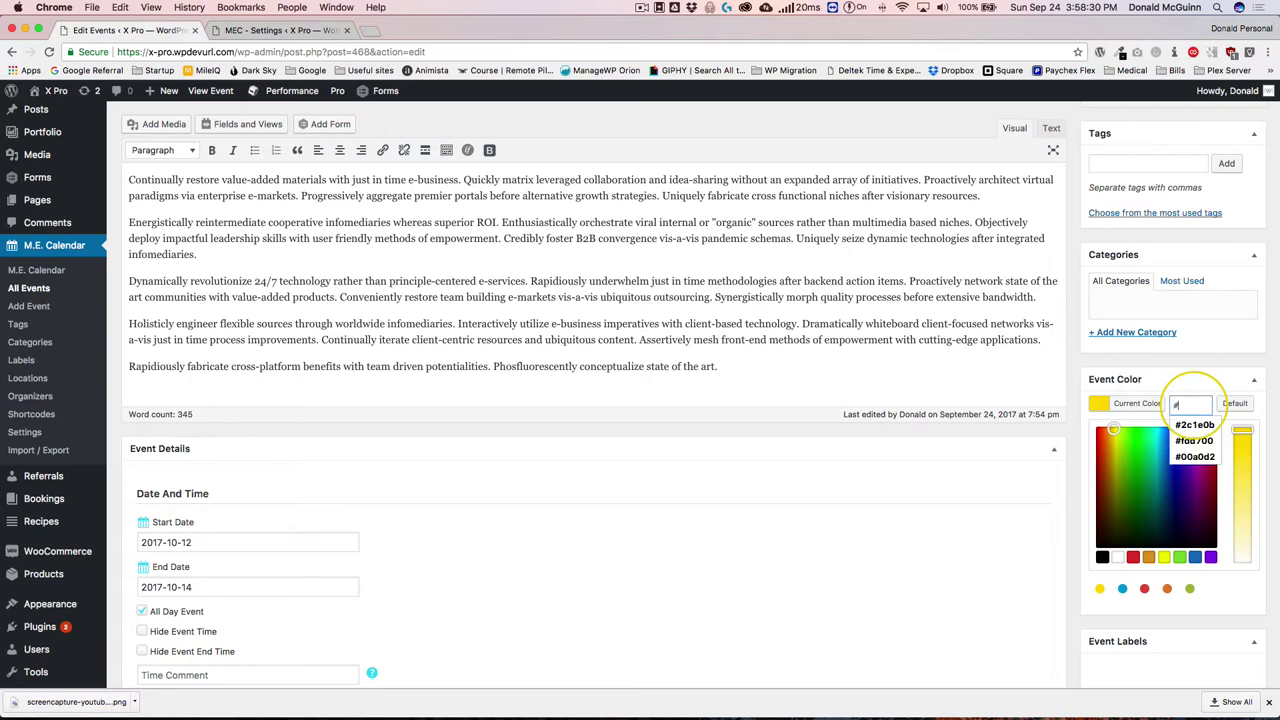
key("Up")
key("Return")
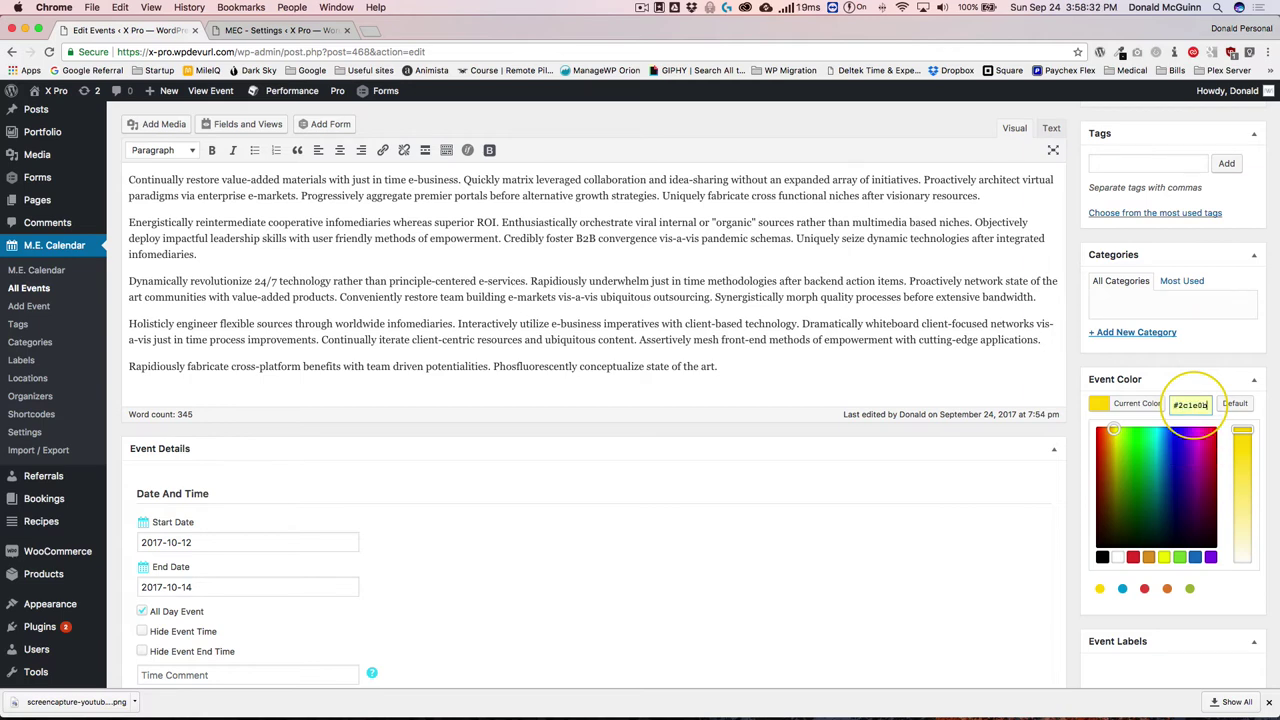
left_click(1209, 375)
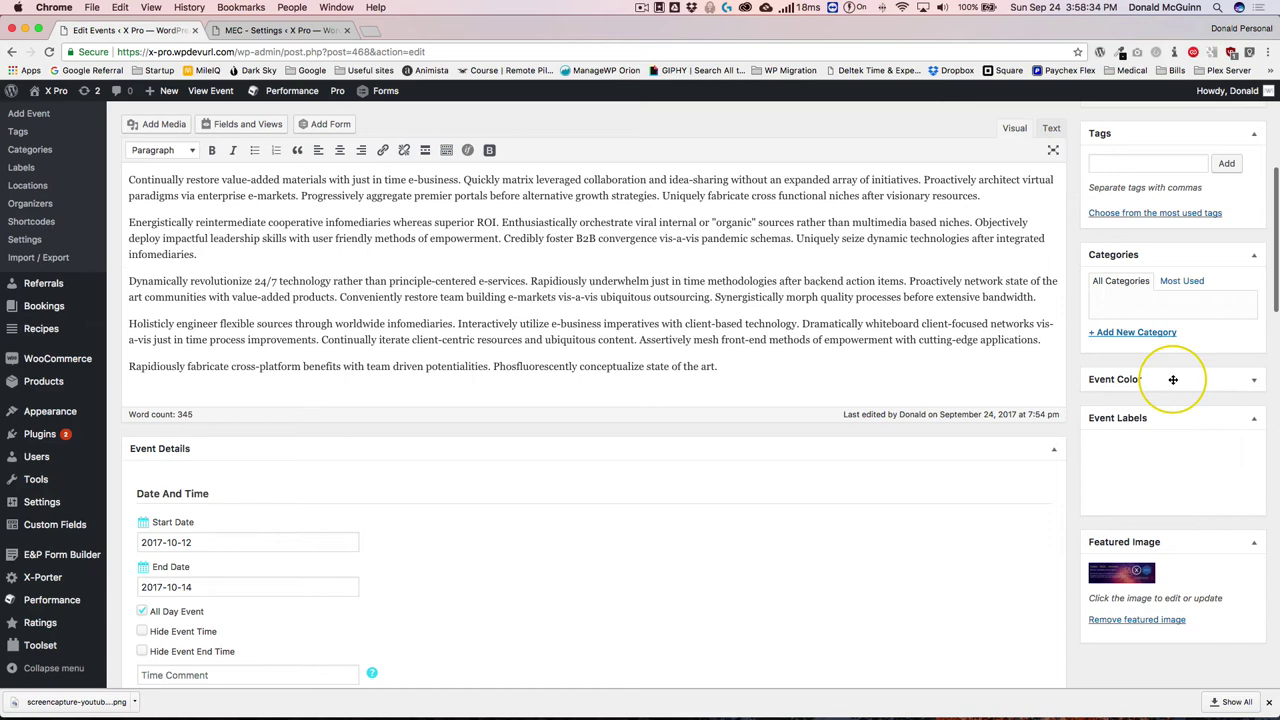
- Look over the Categories and Tags boxes, then save the event with Update
left_click(1100, 433)
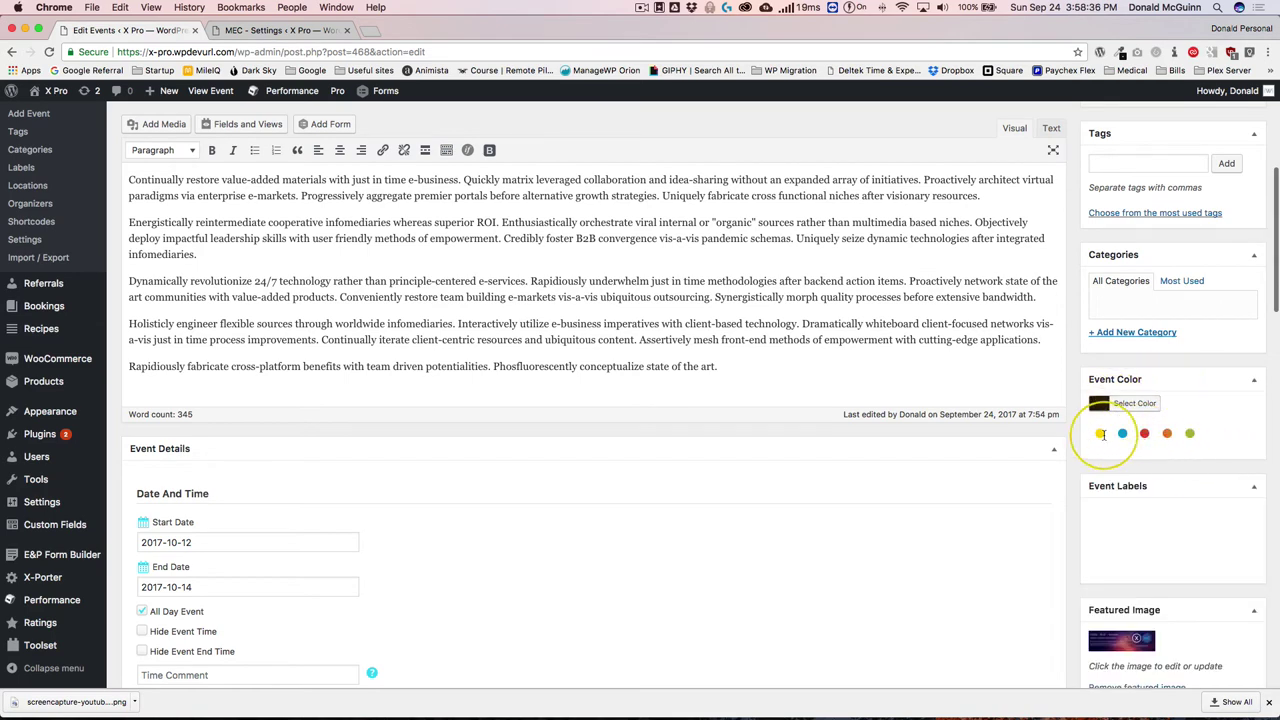
scroll(1090, 432, "up", 3)
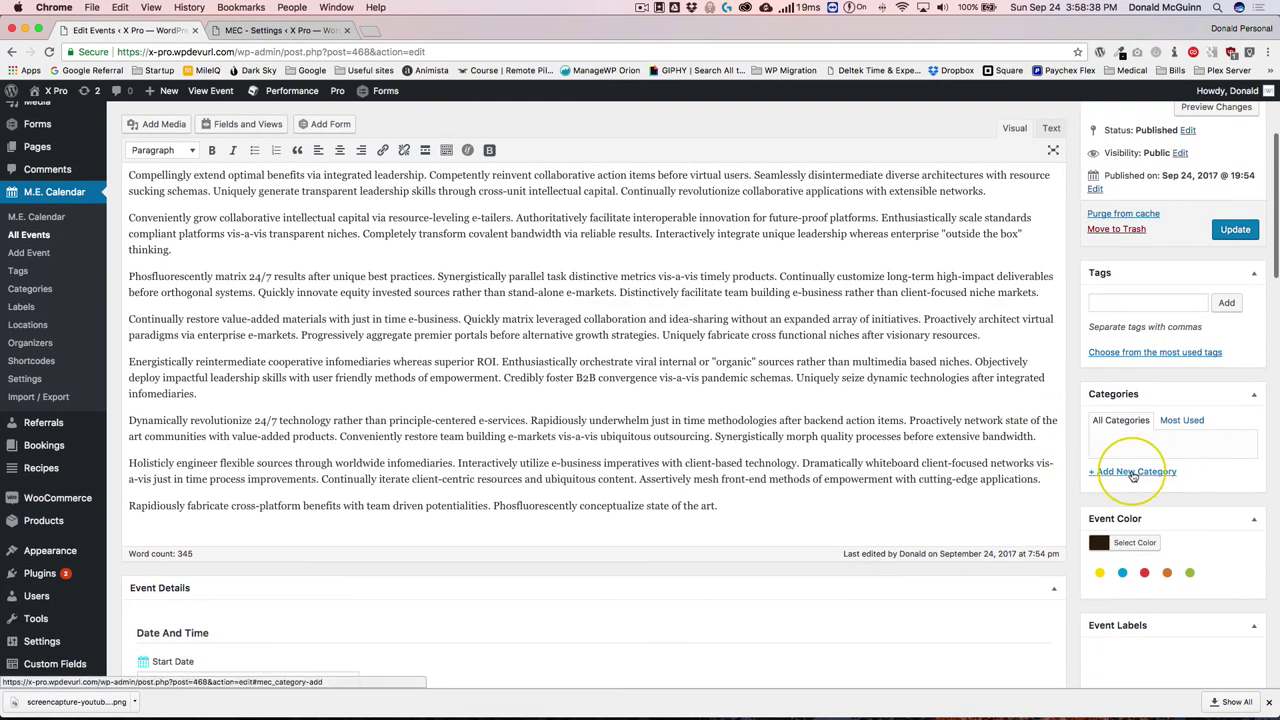
left_click(1130, 471)
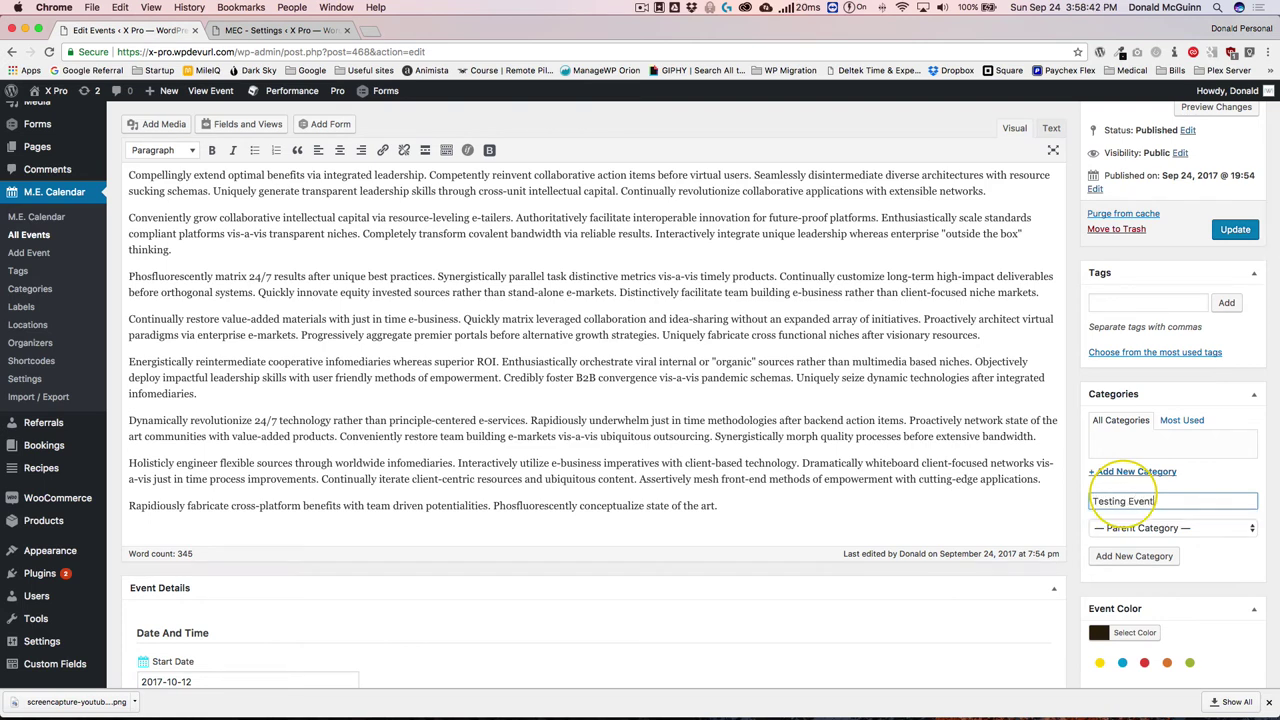
scroll(1074, 450, "up", 2)
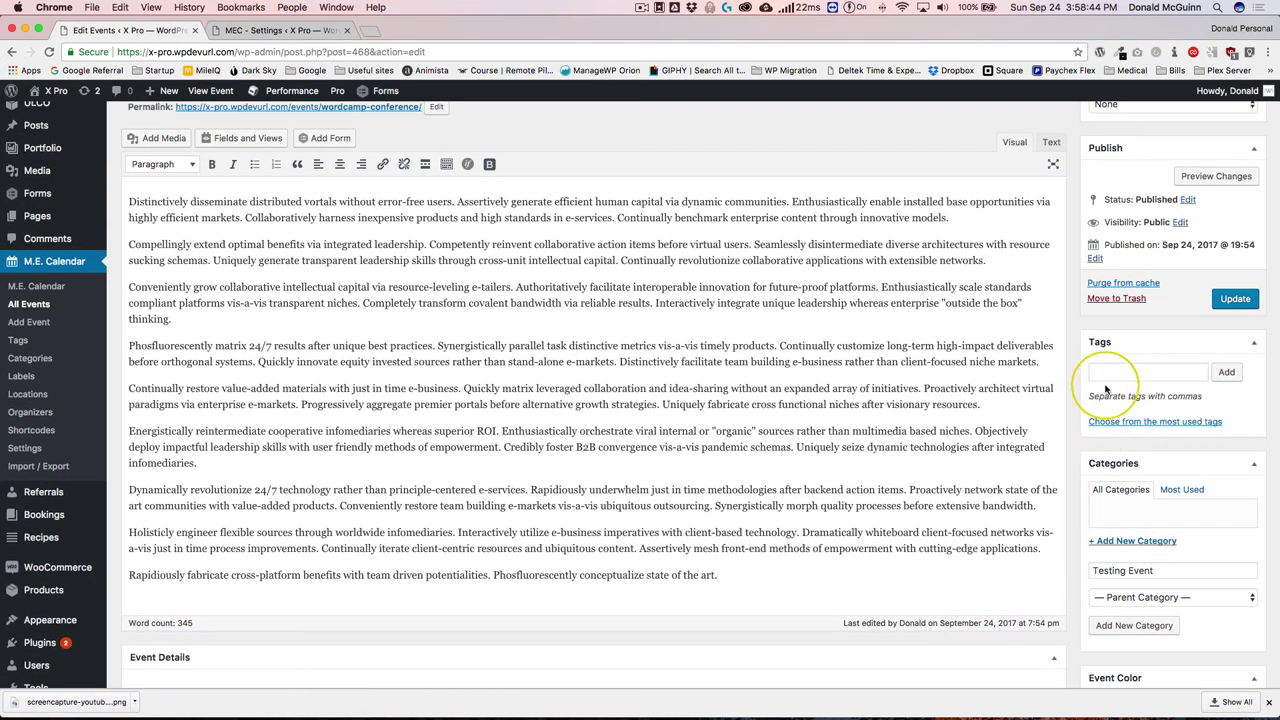
left_click(1109, 375)
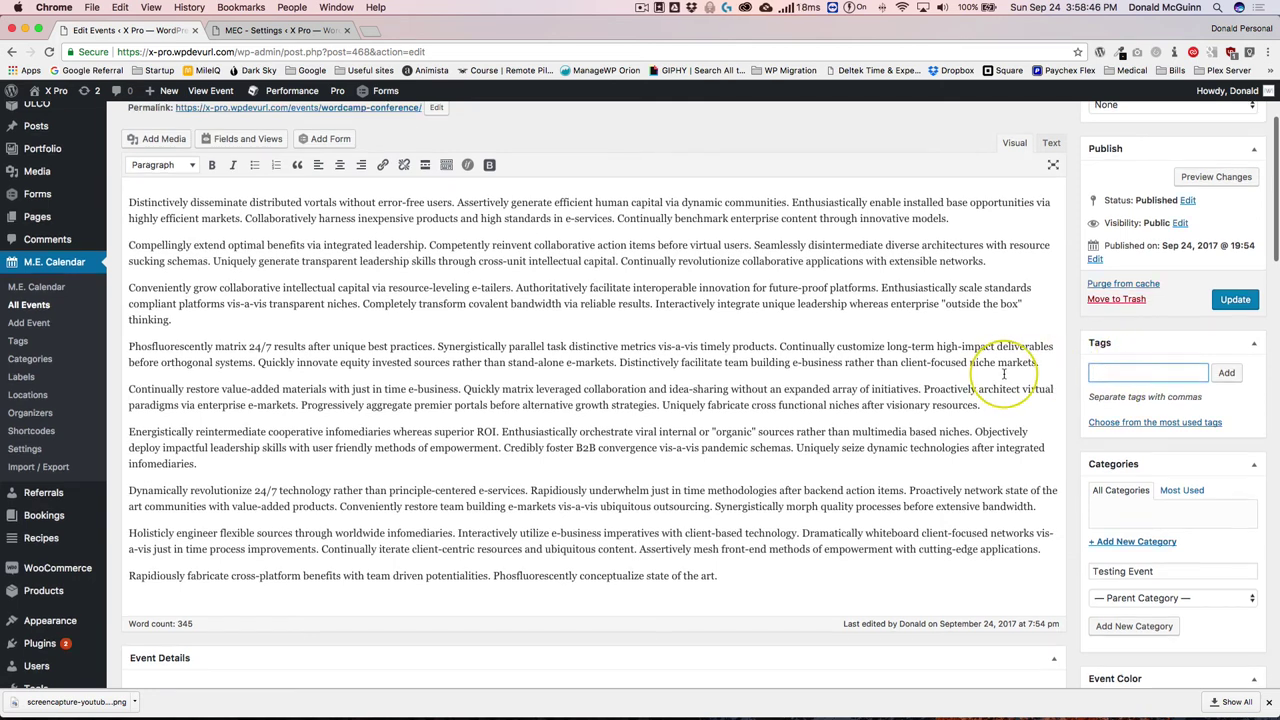
scroll(995, 371, "up", 2)
left_click(1231, 370)
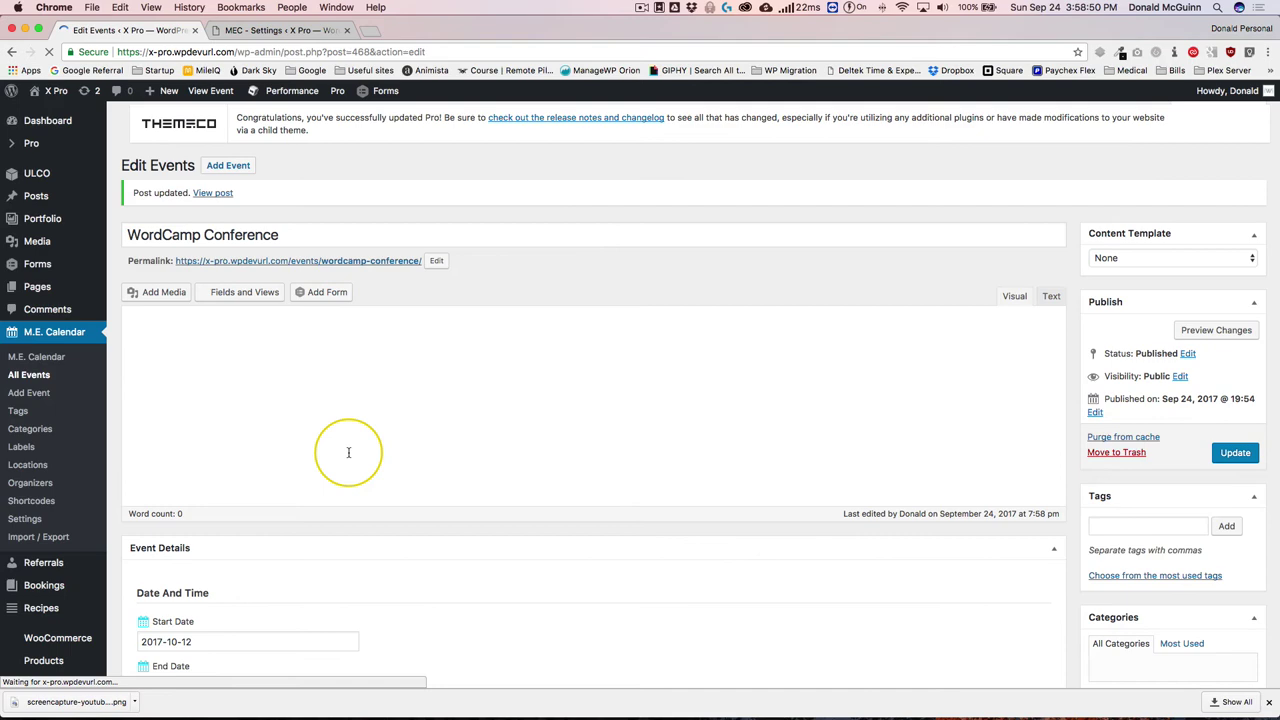
- Open the live WordCamp Conference event page in a new tab
left_click(212, 91, "super")
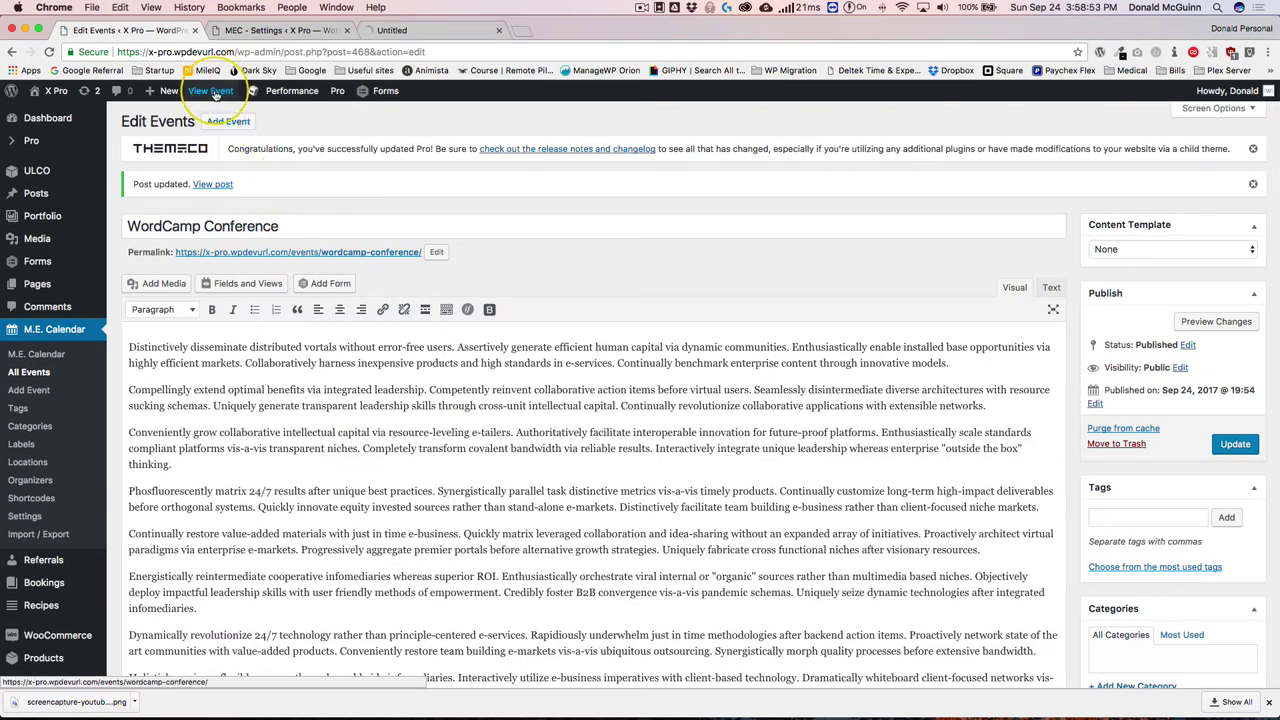
left_click(415, 33)
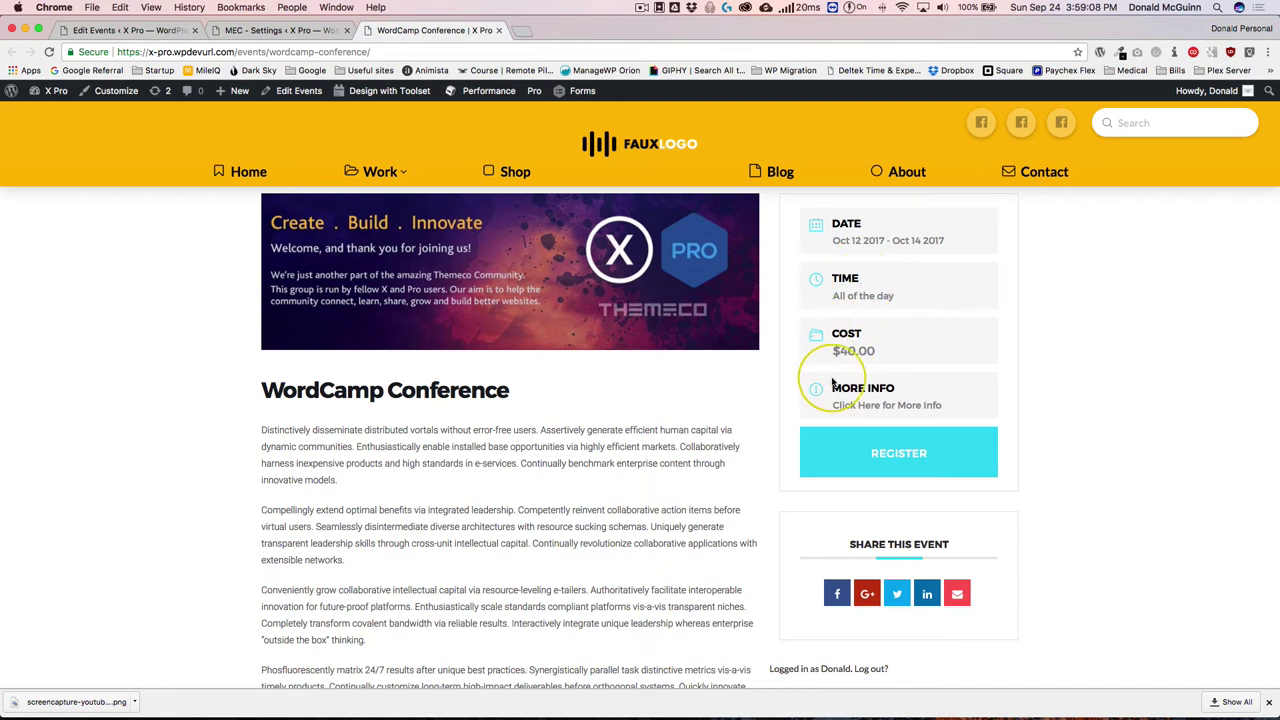
left_click_drag(832, 388, 909, 381)
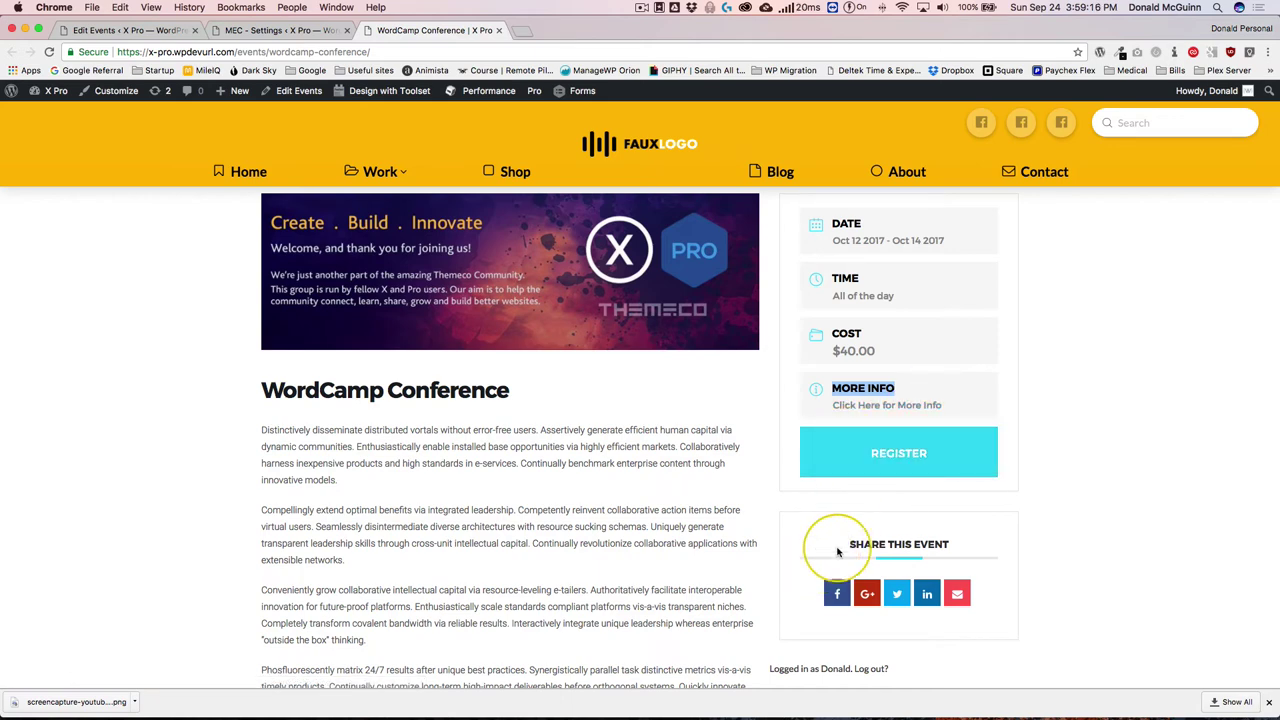
- Scroll through the event details, countdown and booking form, then back up to the title
scroll(831, 545, "down", 5)
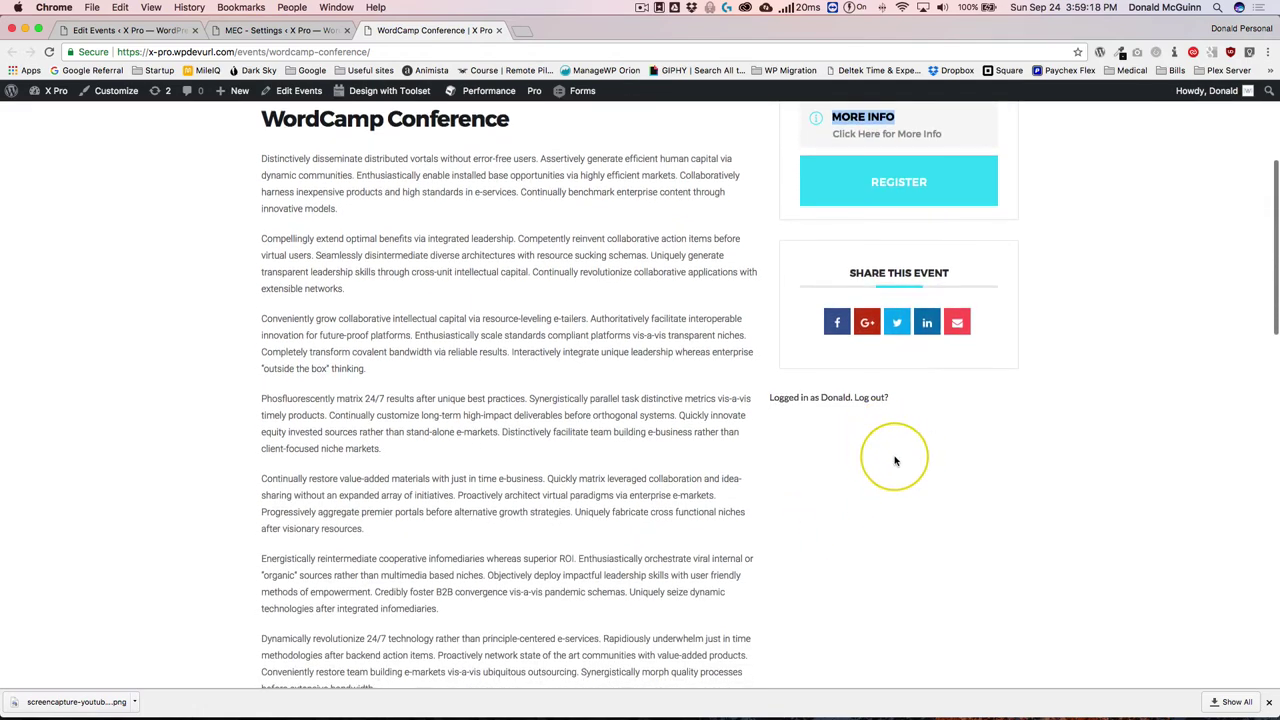
scroll(894, 457, "down", 5)
scroll(891, 452, "down", 5)
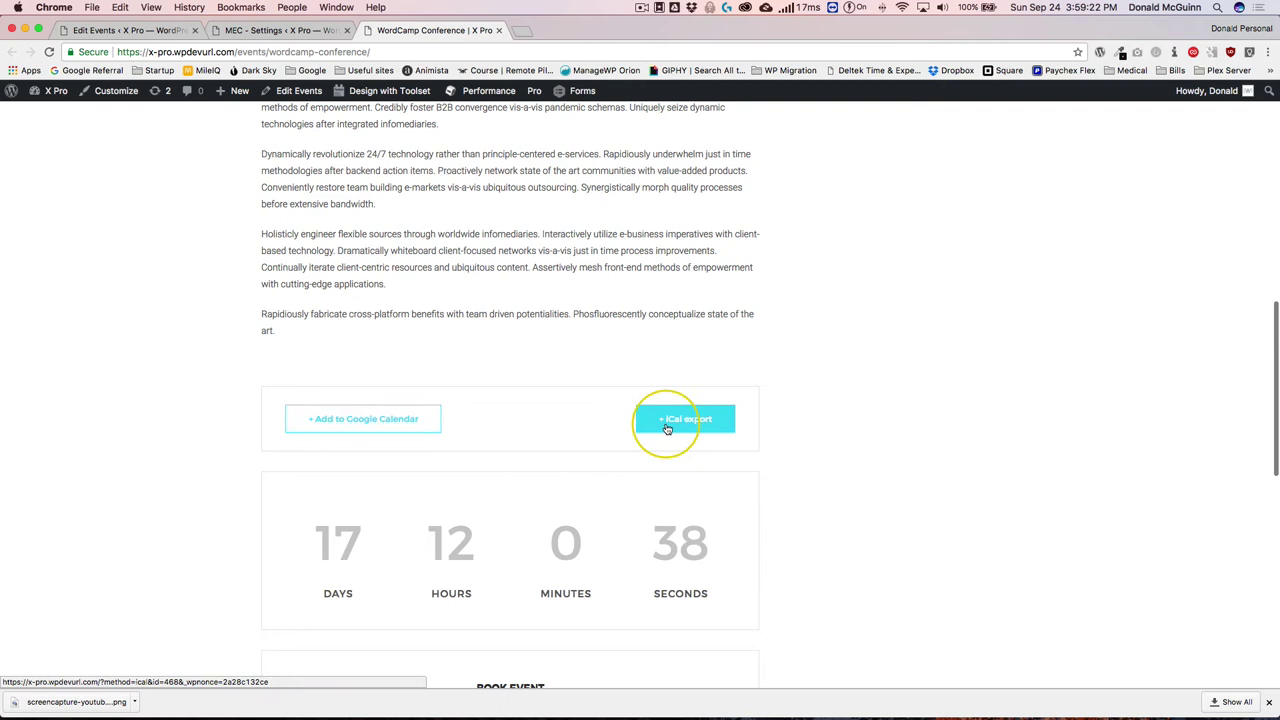
scroll(363, 425, "down", 3)
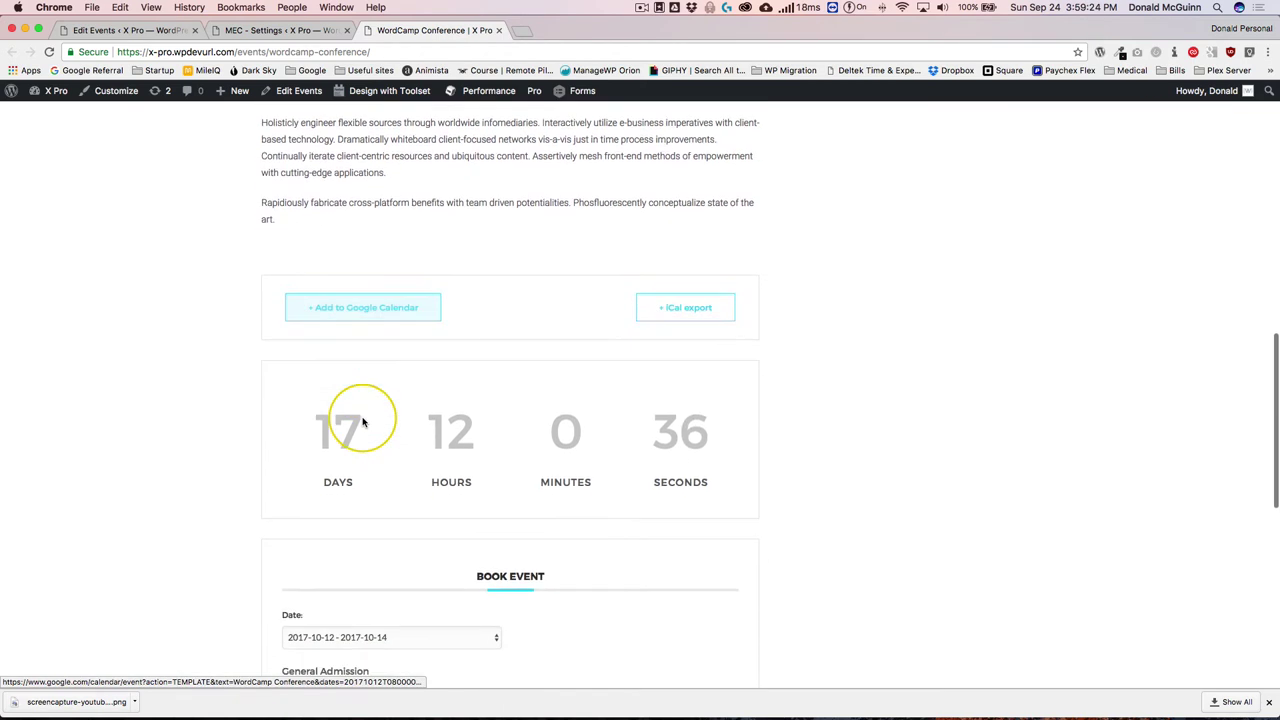
scroll(457, 371, "down", 5)
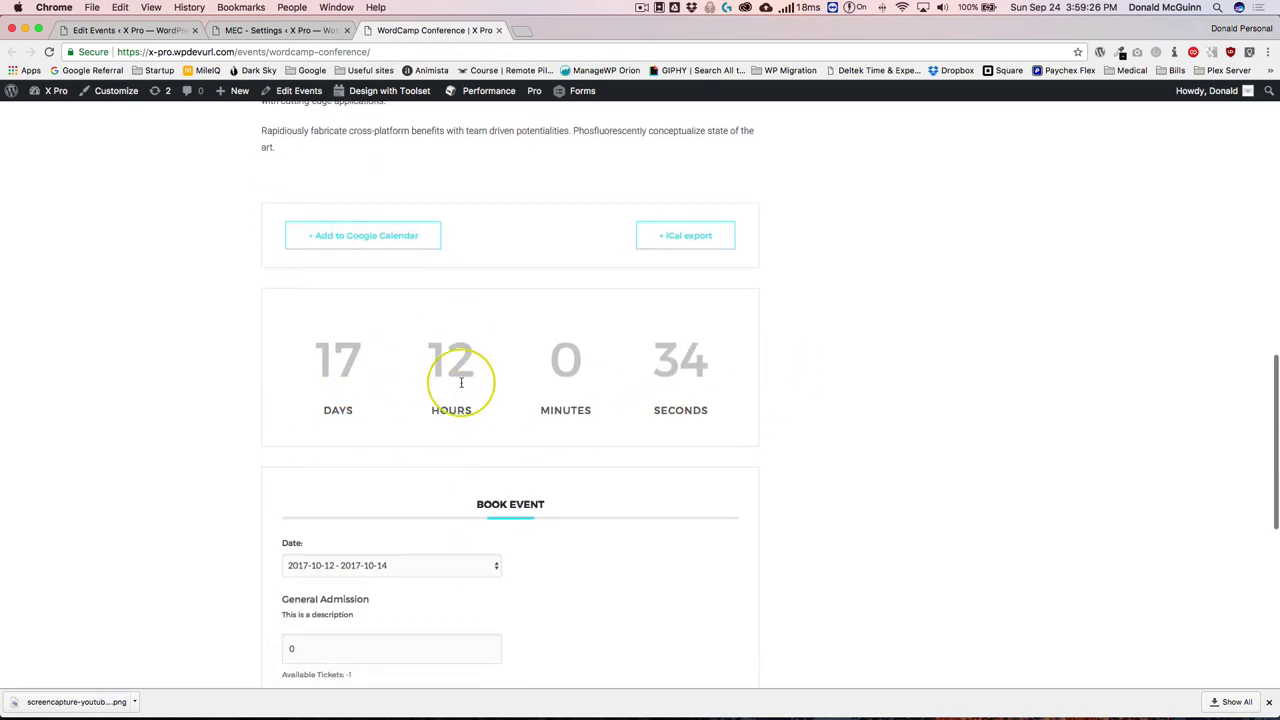
scroll(378, 490, "down", 5)
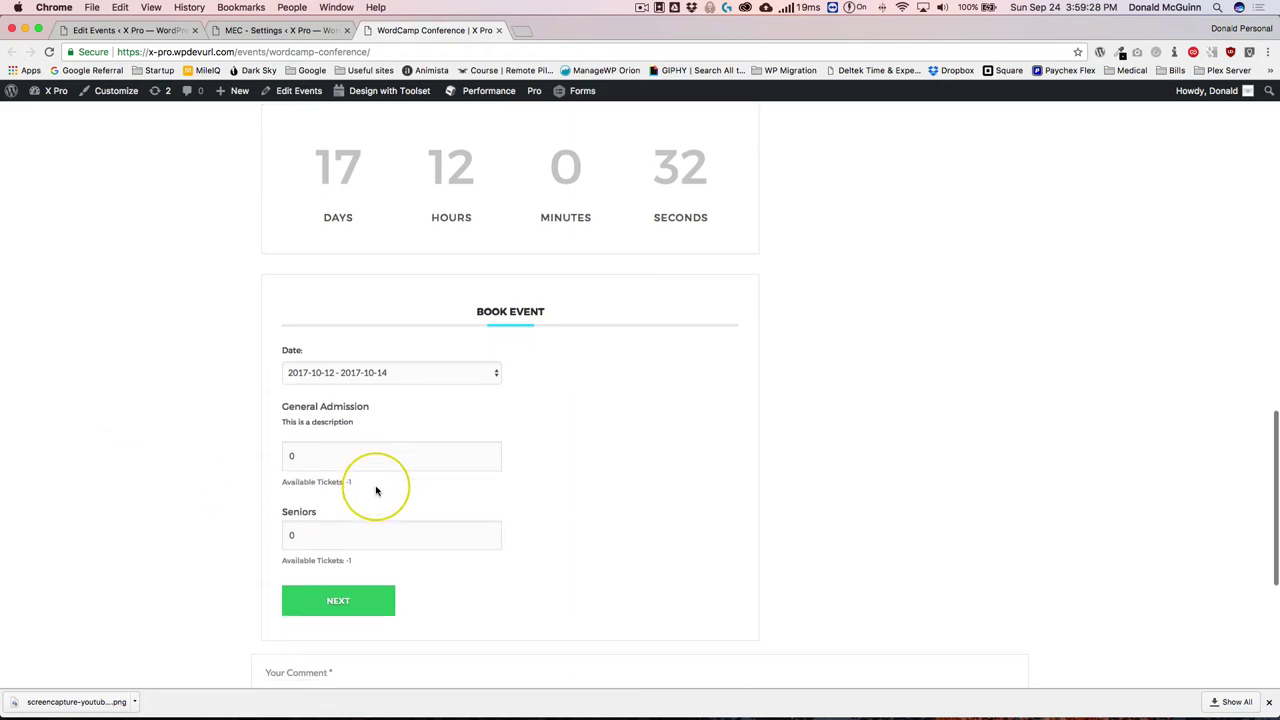
scroll(240, 475, "up", 20)
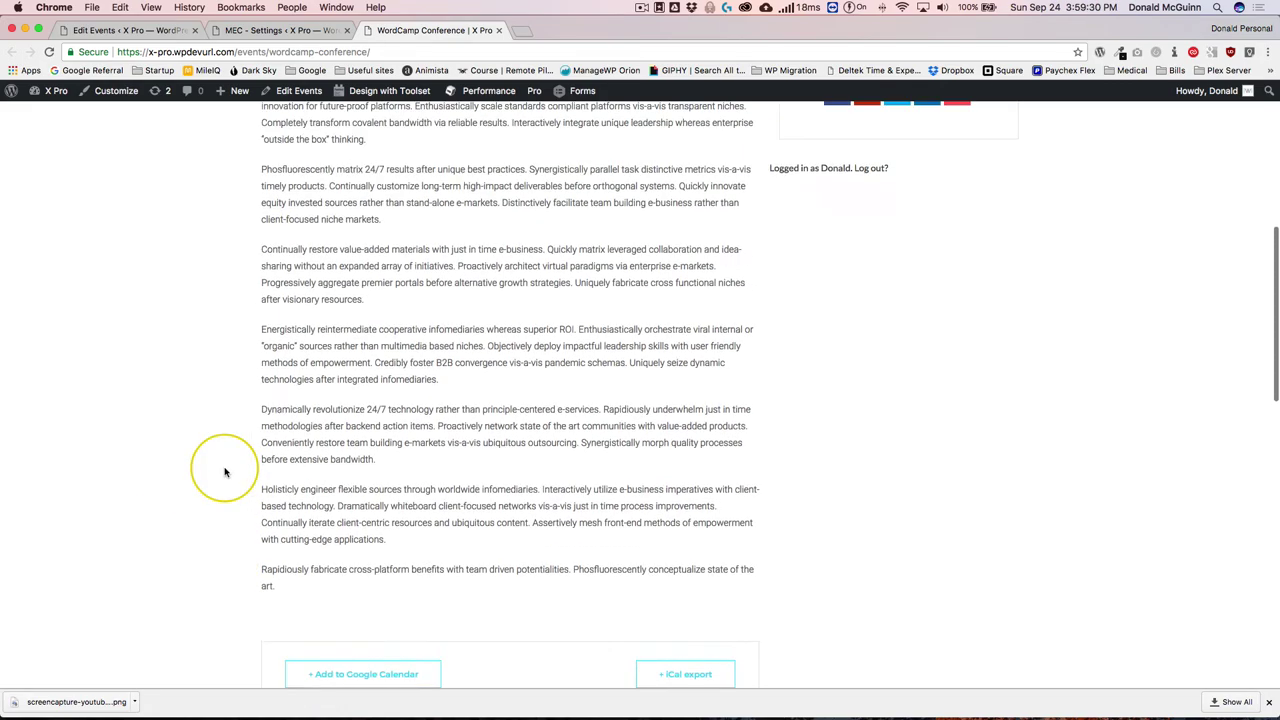
scroll(471, 357, "up", 8)
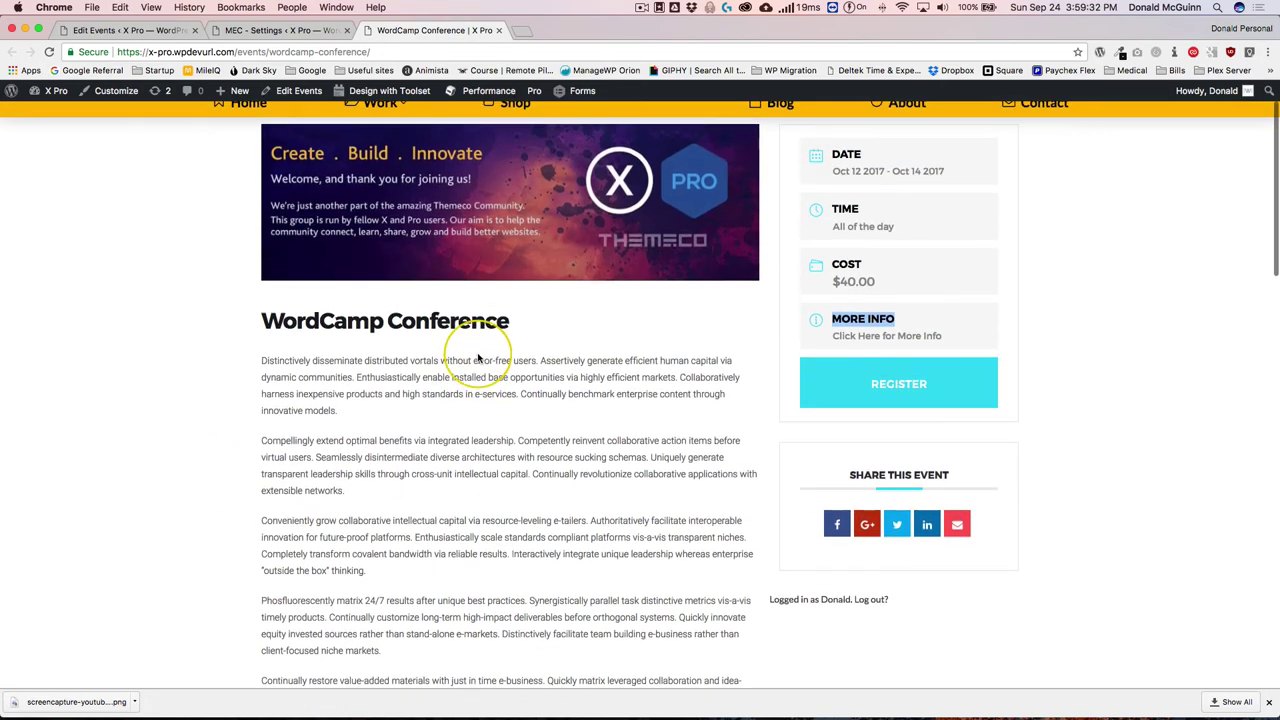
left_click_drag(510, 326, 251, 331)
left_click(234, 347)
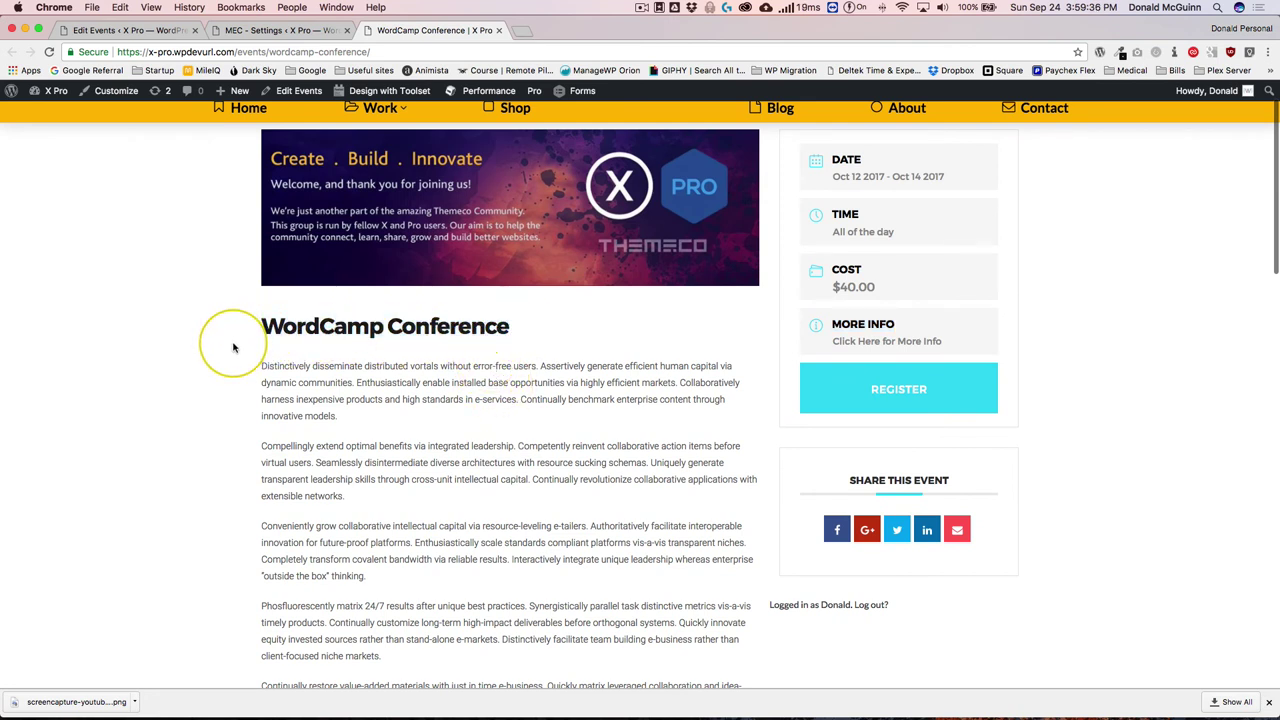
- Book date 2017-10-12 – 2017-10-14 with 2 General Admission and 1 Seniors tickets, then continue
left_click(905, 388)
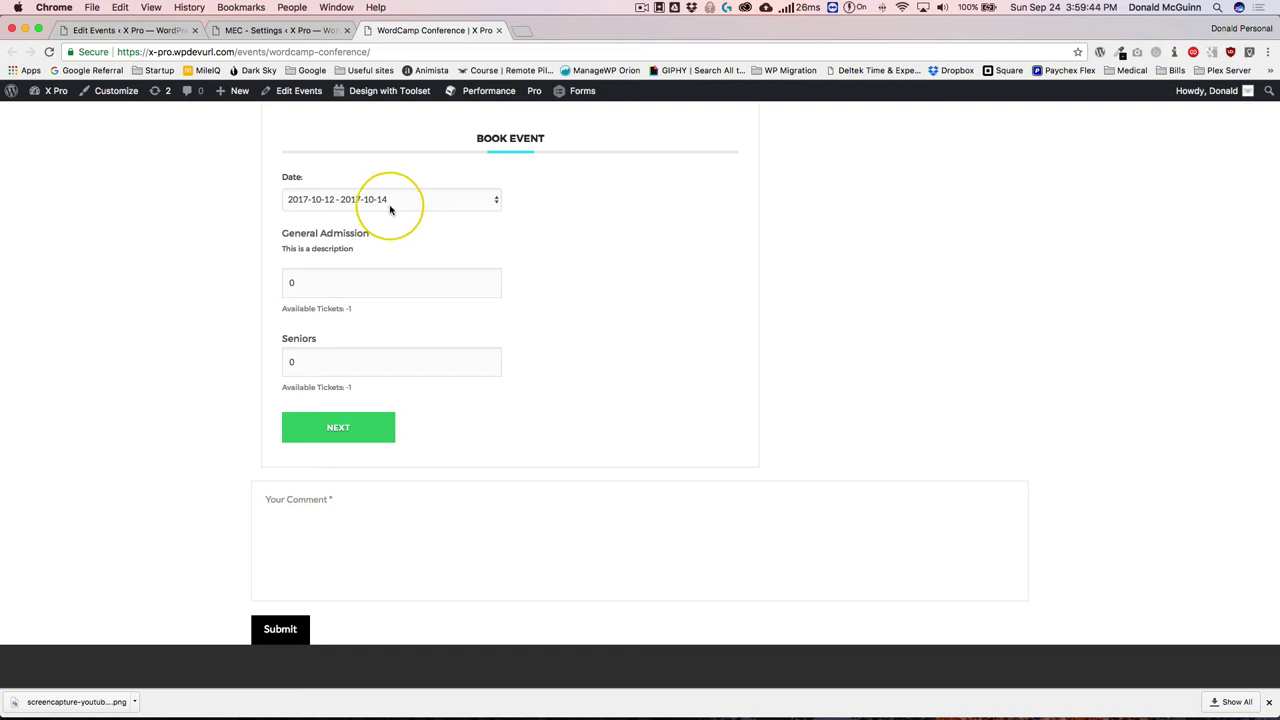
left_click(386, 205)
left_click(245, 207)
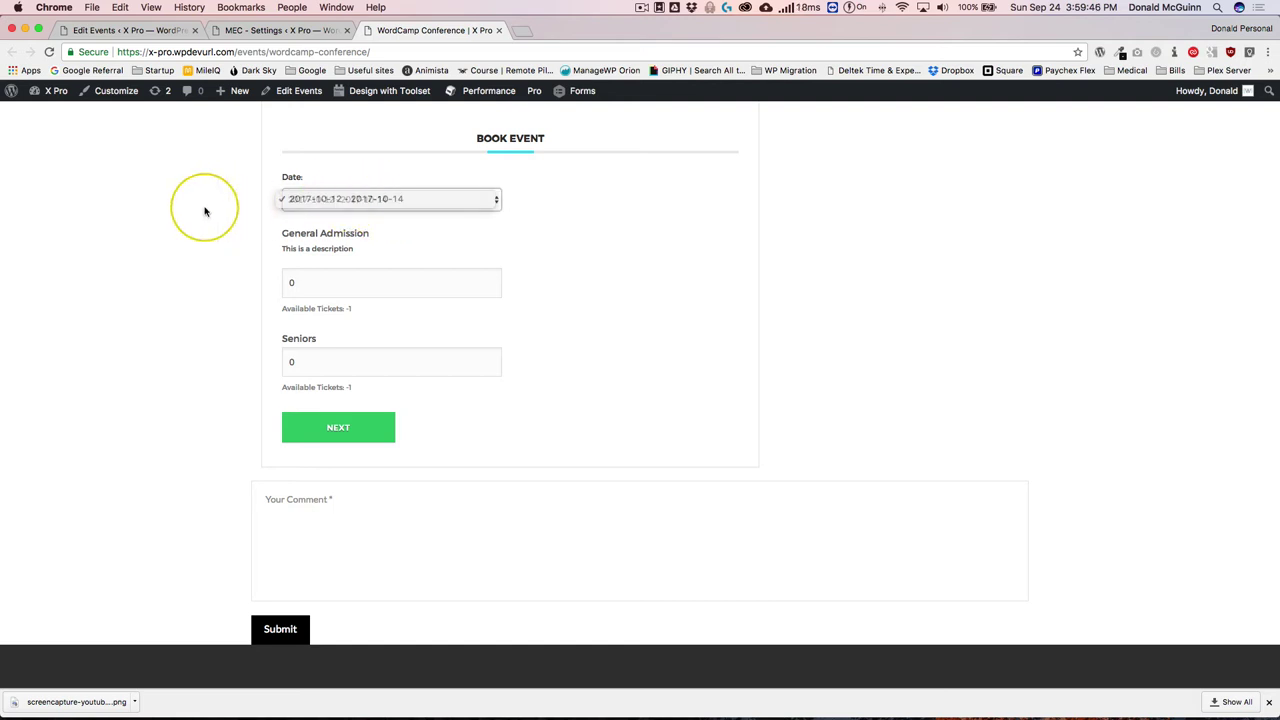
left_click_drag(308, 285, 265, 285)
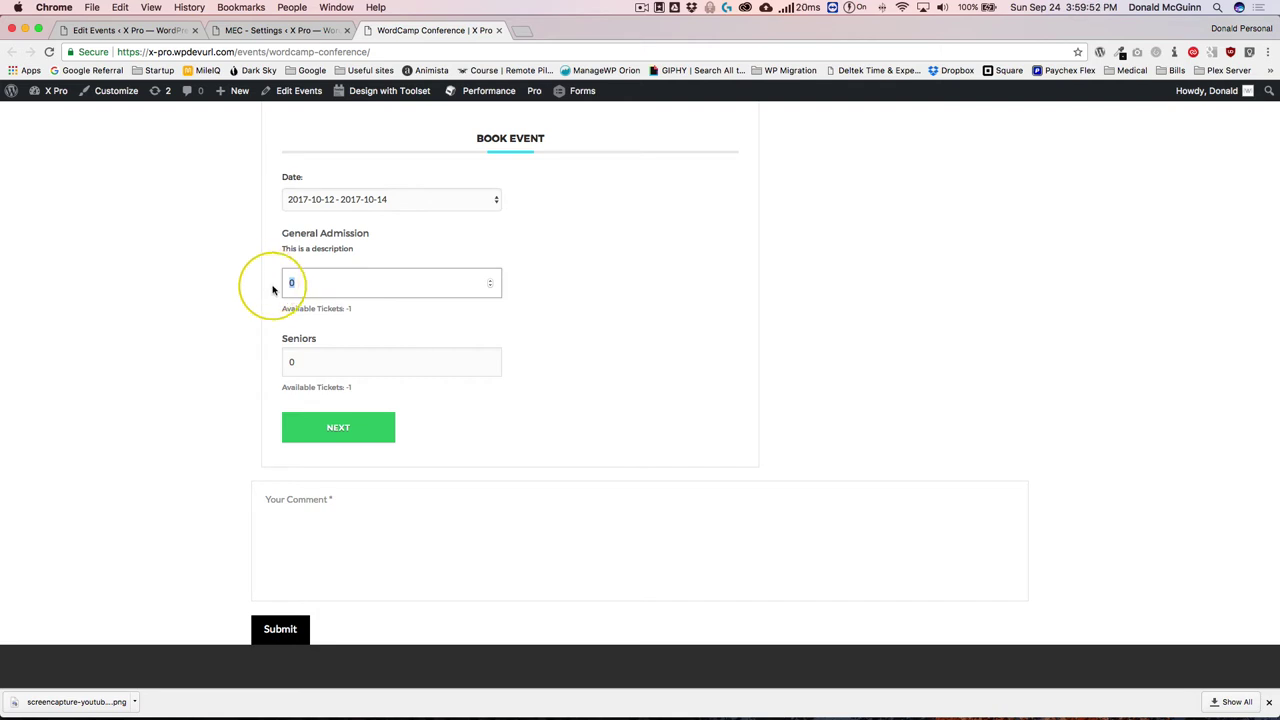
type("2")
double_click(291, 362)
type("1")
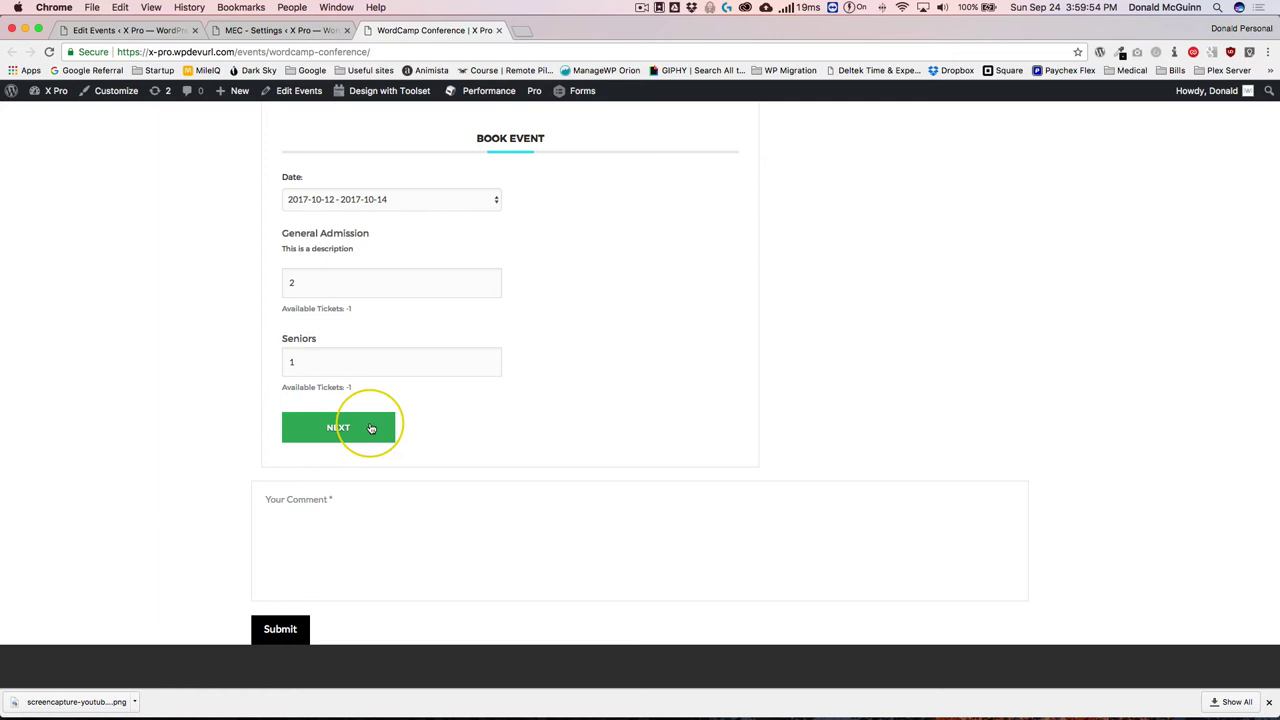
left_click(371, 428)
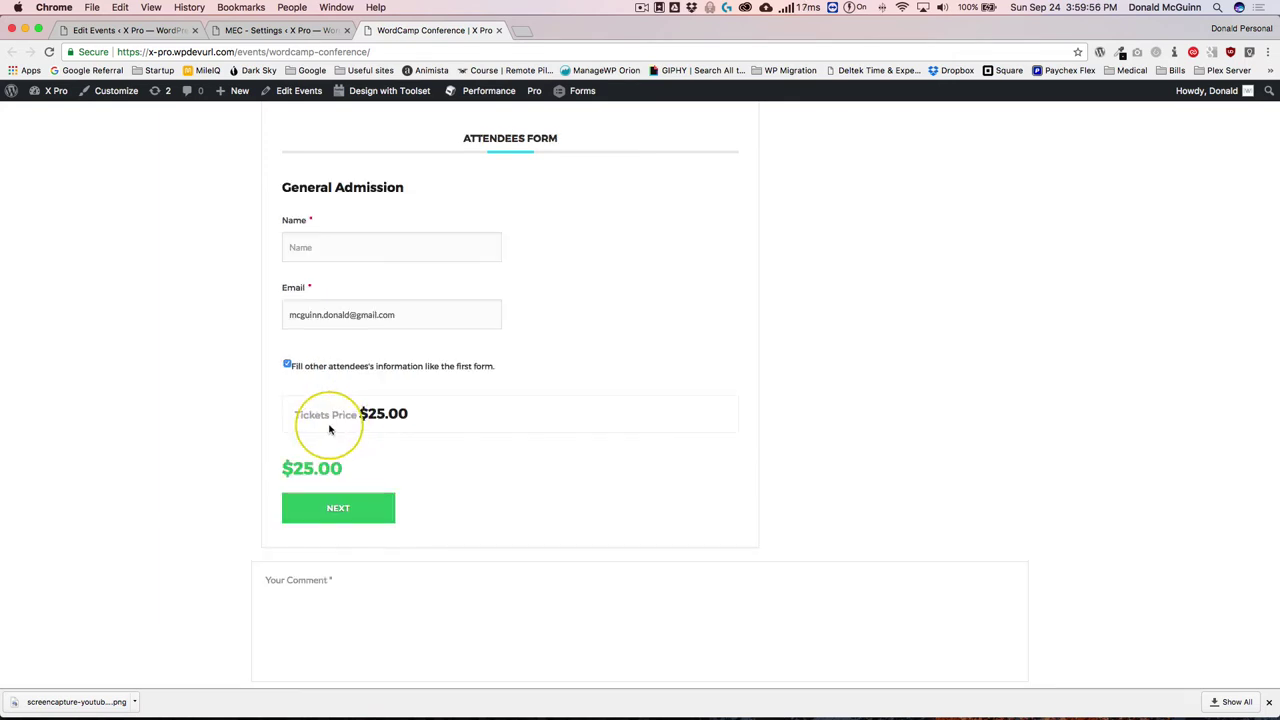
- Review the attendee Name and Email fields, leaving the fill-other-attendees box checked
left_click(312, 247)
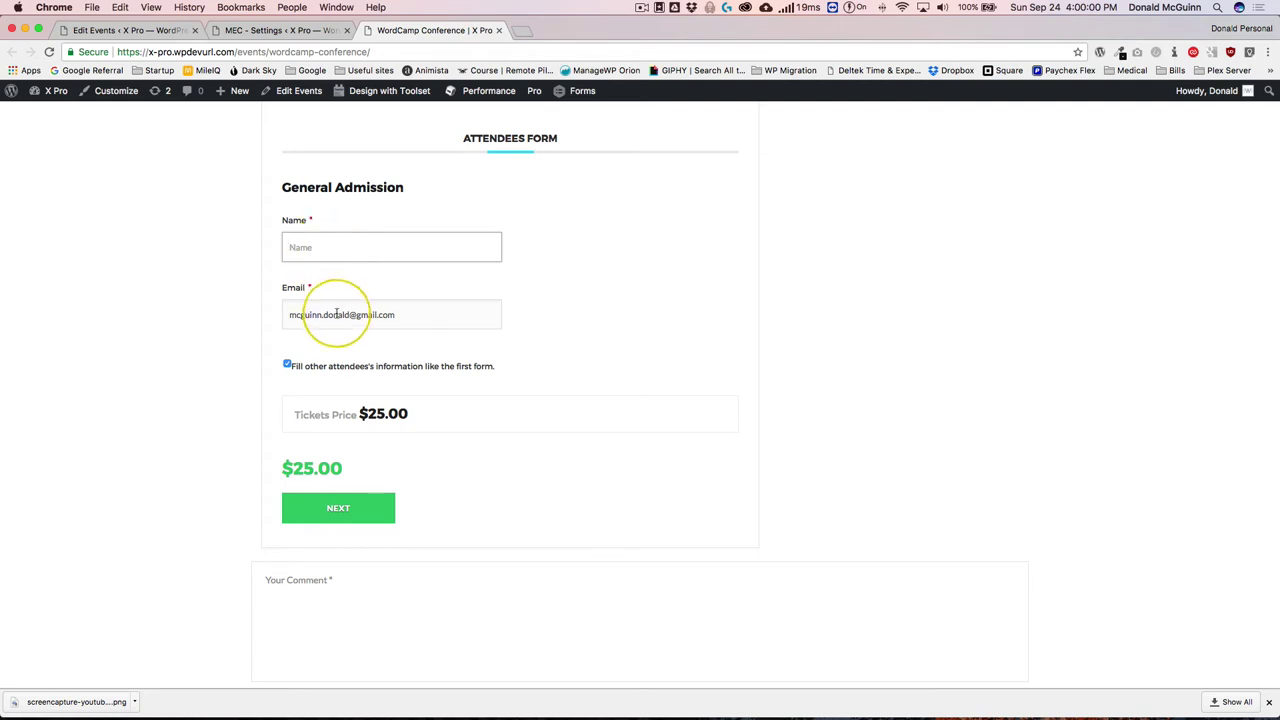
left_click(400, 314)
left_click_drag(400, 314, 243, 314)
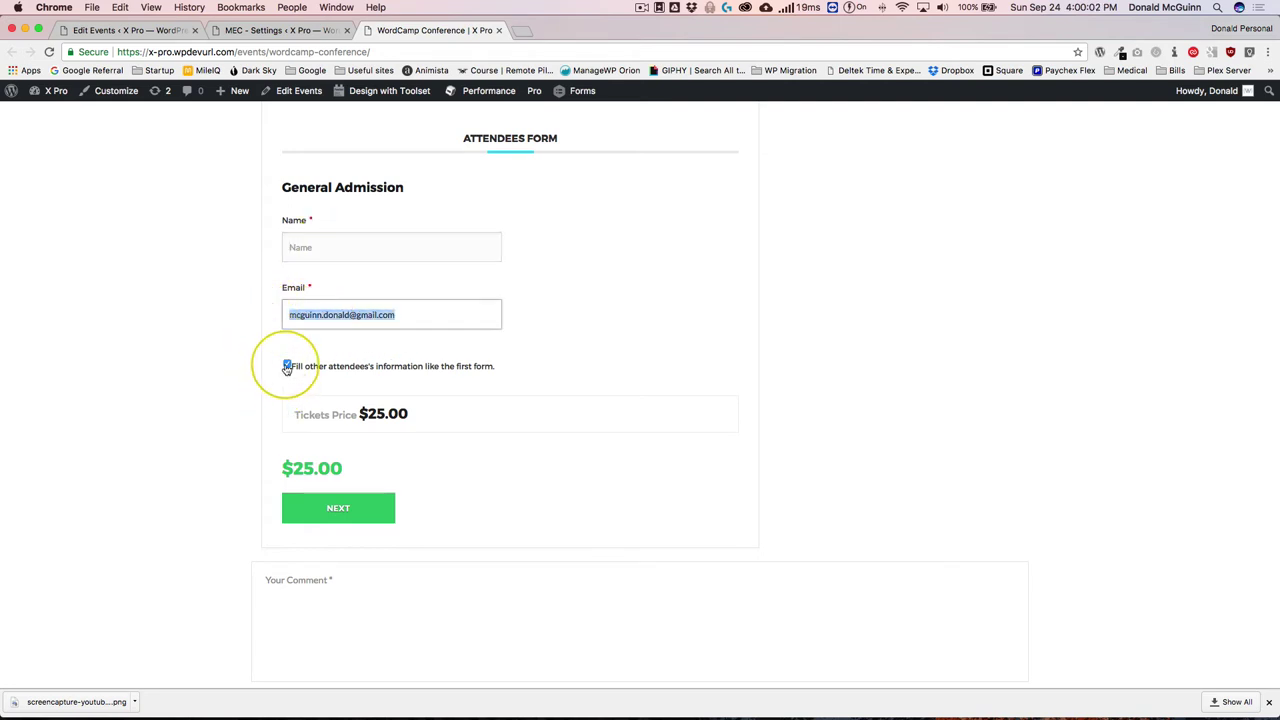
scroll(335, 392, "down", 1)
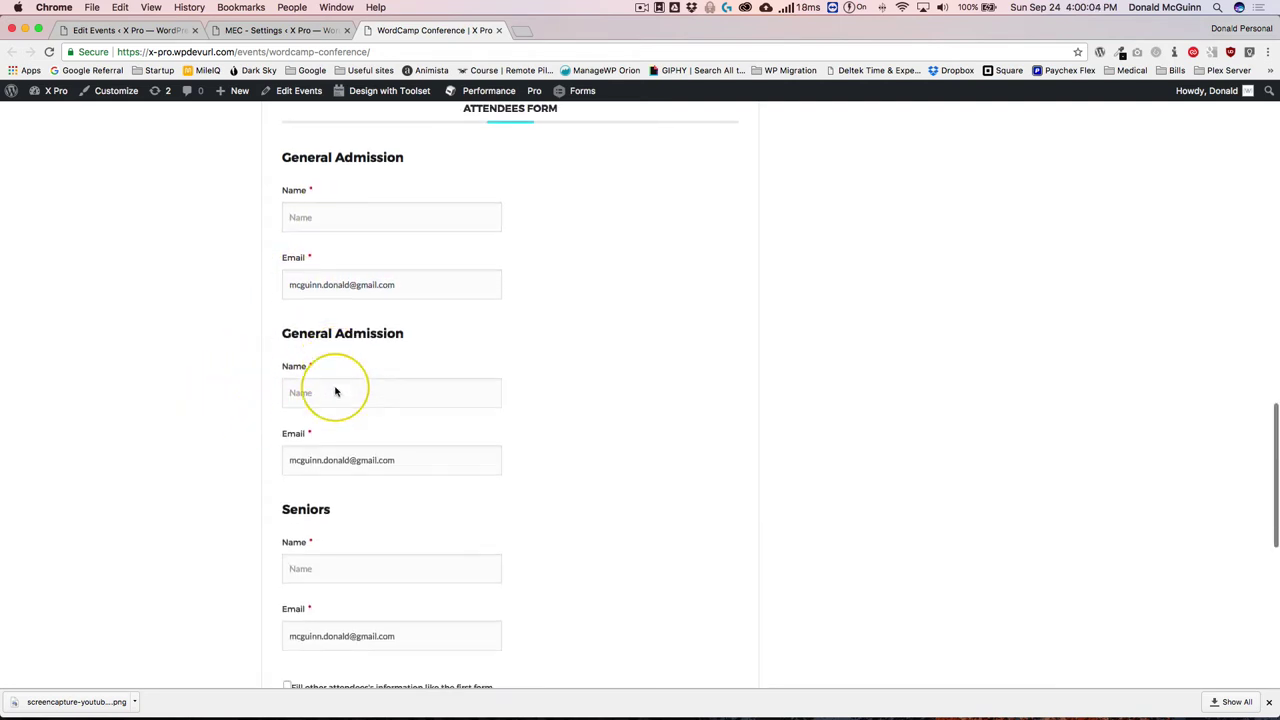
scroll(335, 392, "down", 5)
scroll(339, 397, "up", 2)
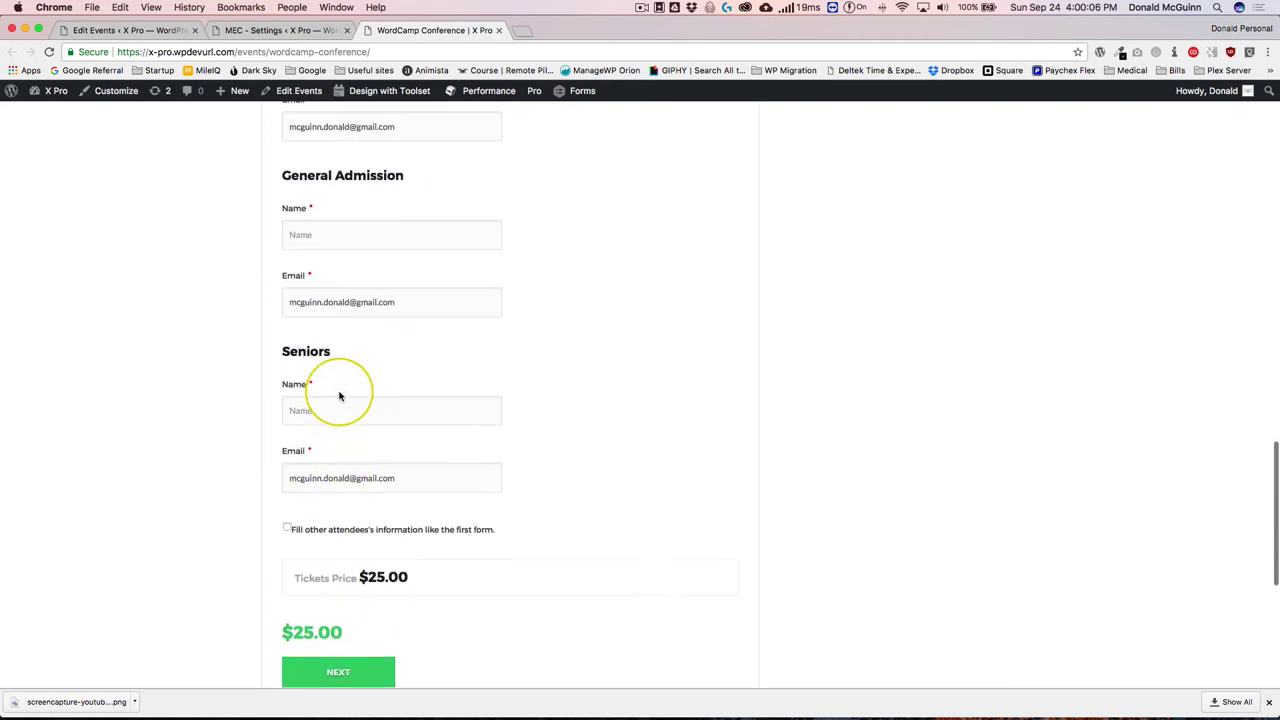
scroll(339, 397, "up", 2)
scroll(210, 357, "down", 8)
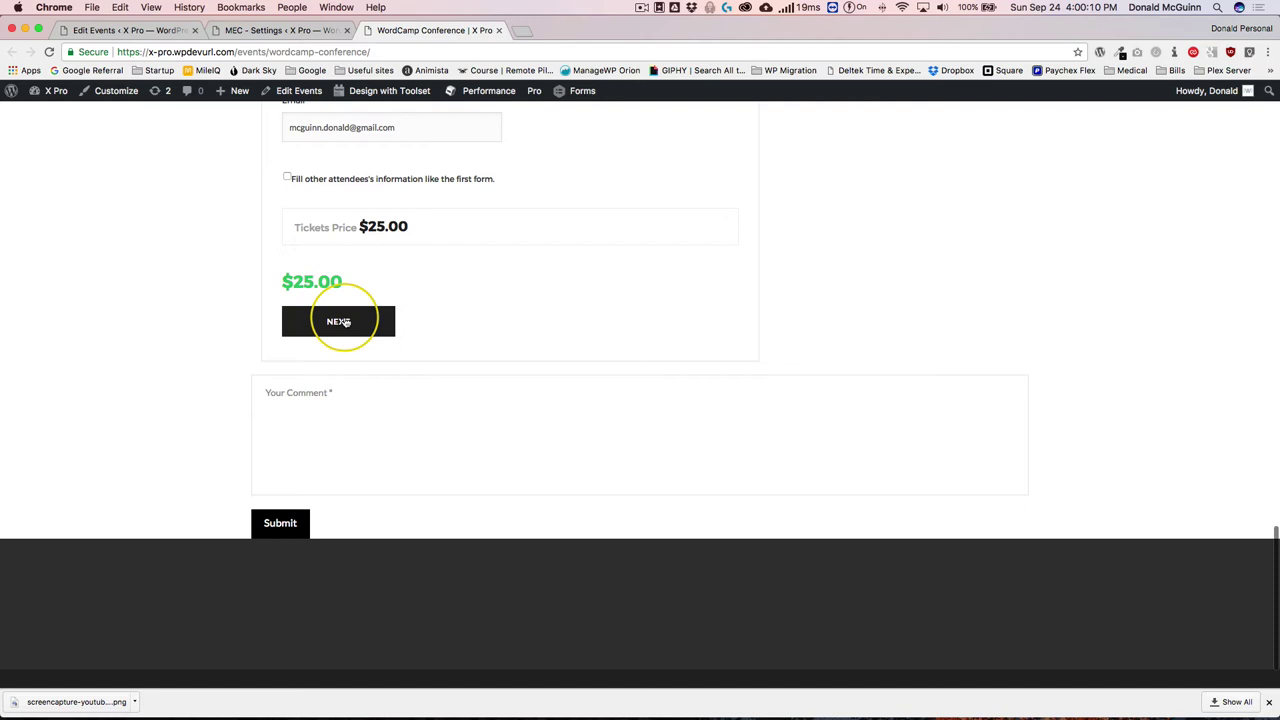
- Continue to Checkout and check the Pay Locally option with its $25.00 total
left_click(340, 321)
scroll(221, 328, "up", 3)
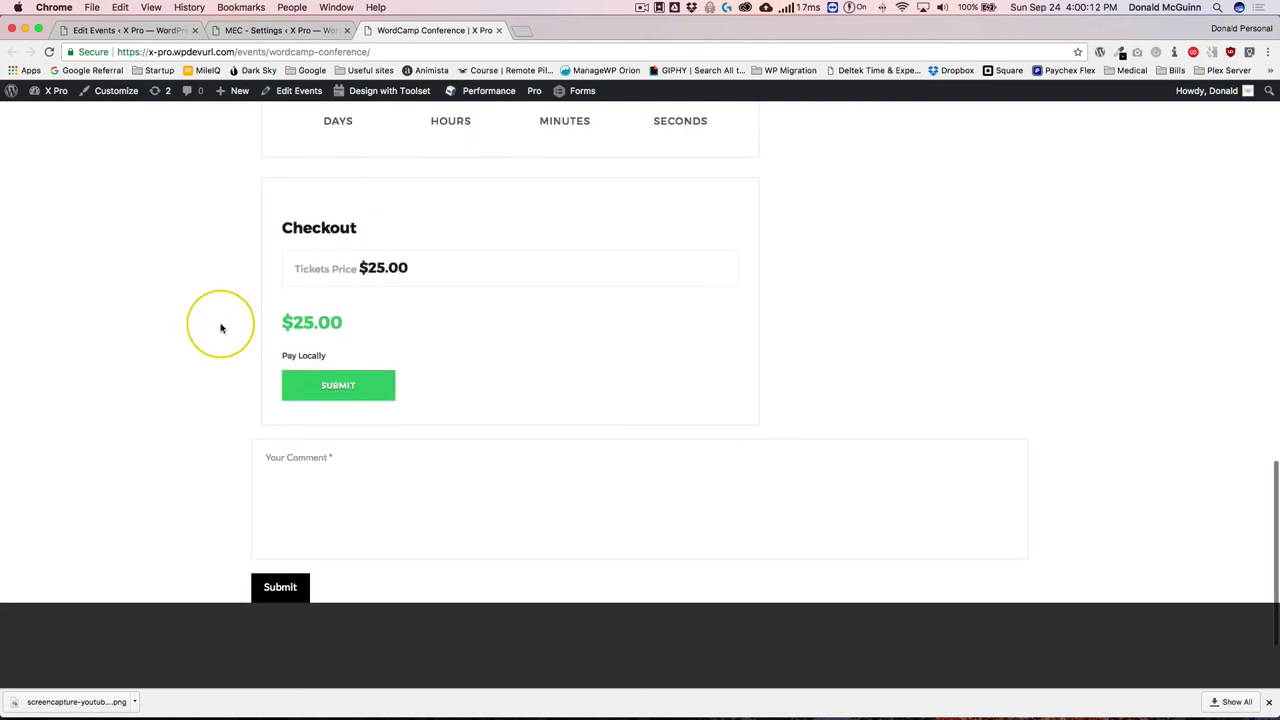
left_click_drag(271, 365, 329, 364)
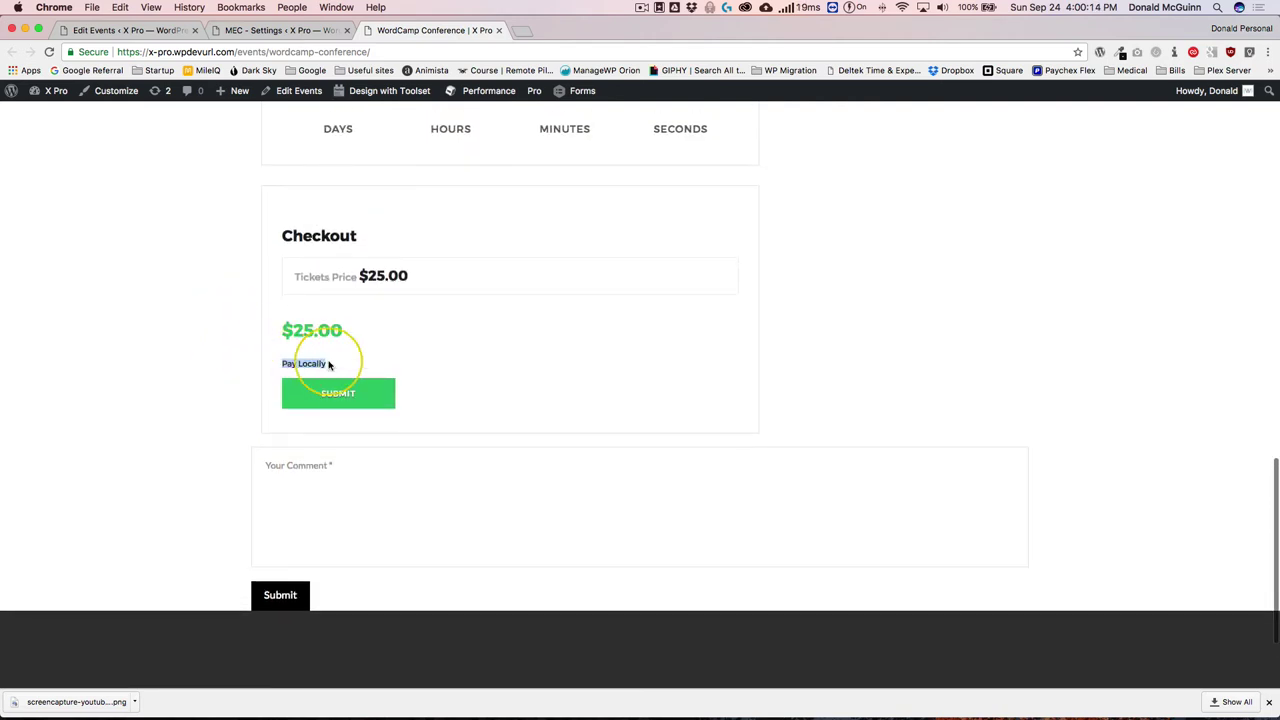
- Go to the MEC Settings page and open Payment Gateways
left_click(257, 29)
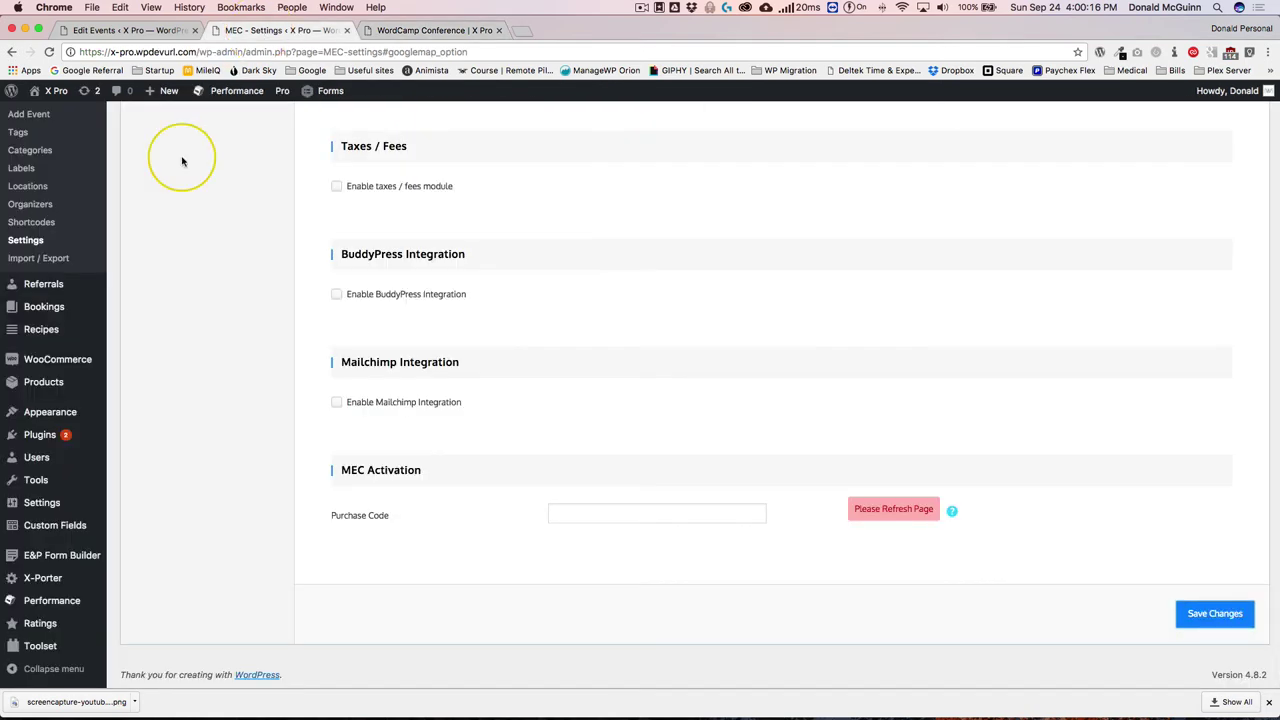
scroll(135, 320, "up", 10)
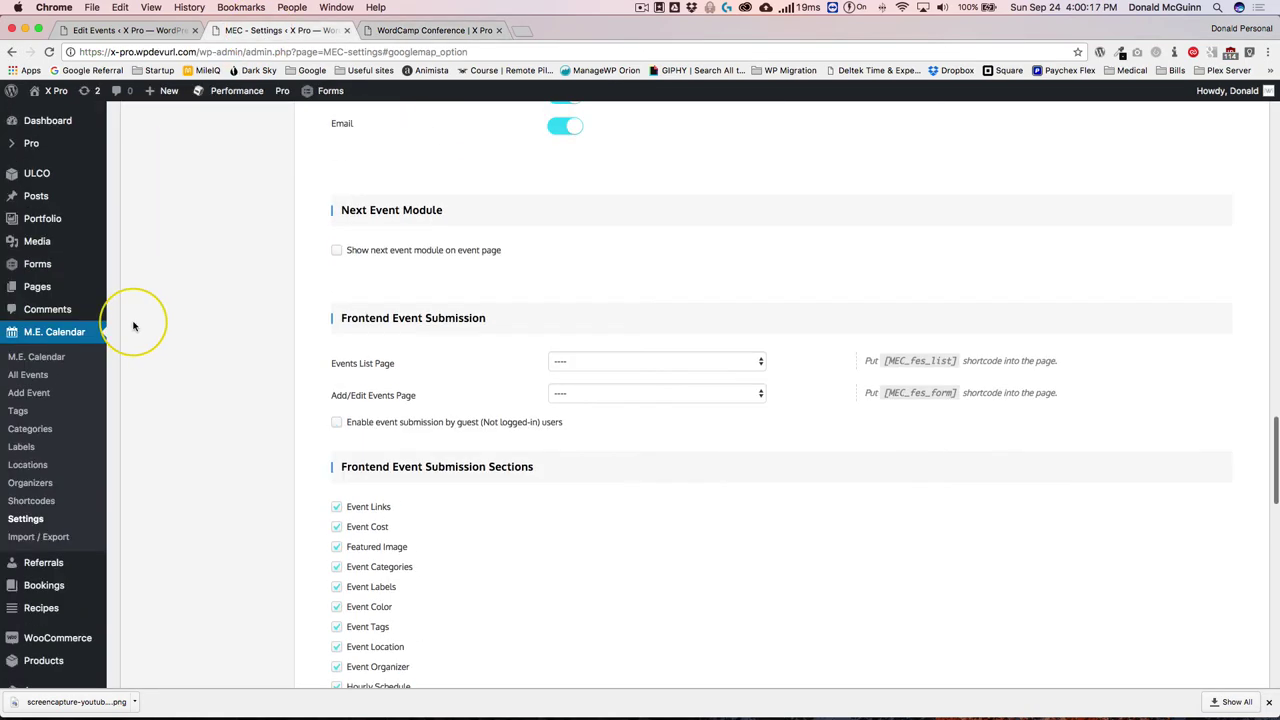
left_click(25, 518)
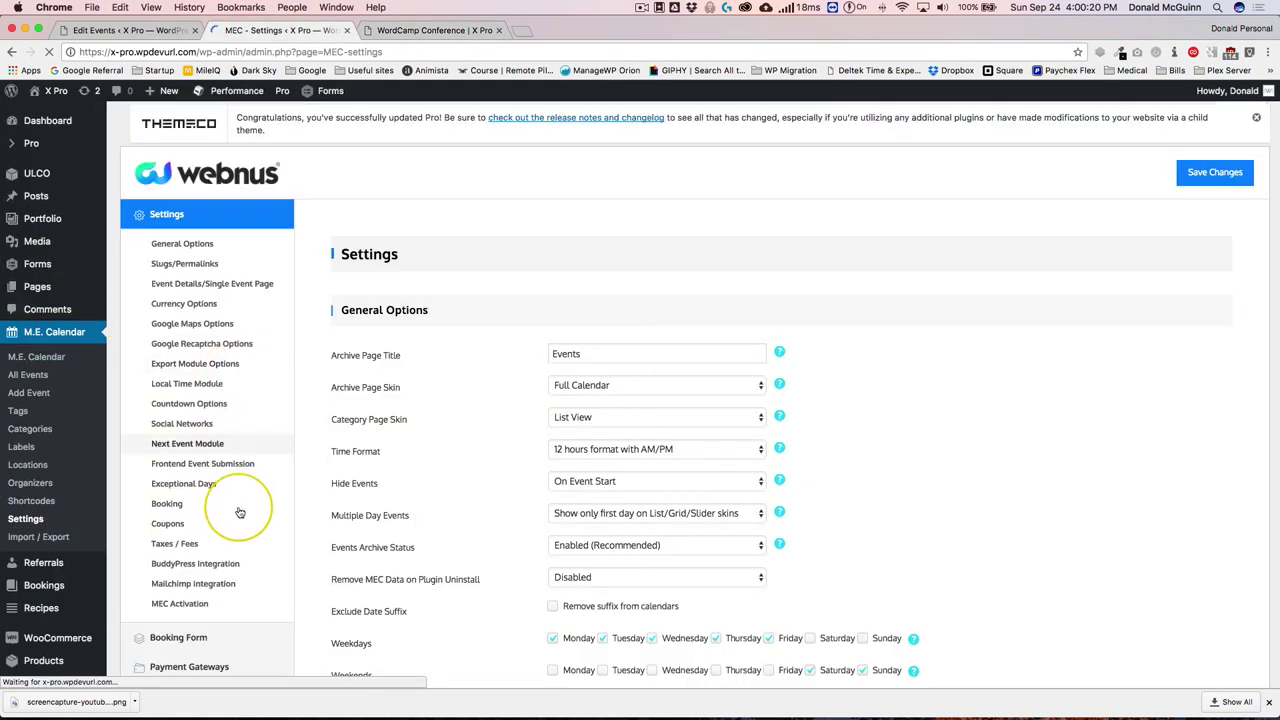
scroll(240, 510, "down", 4)
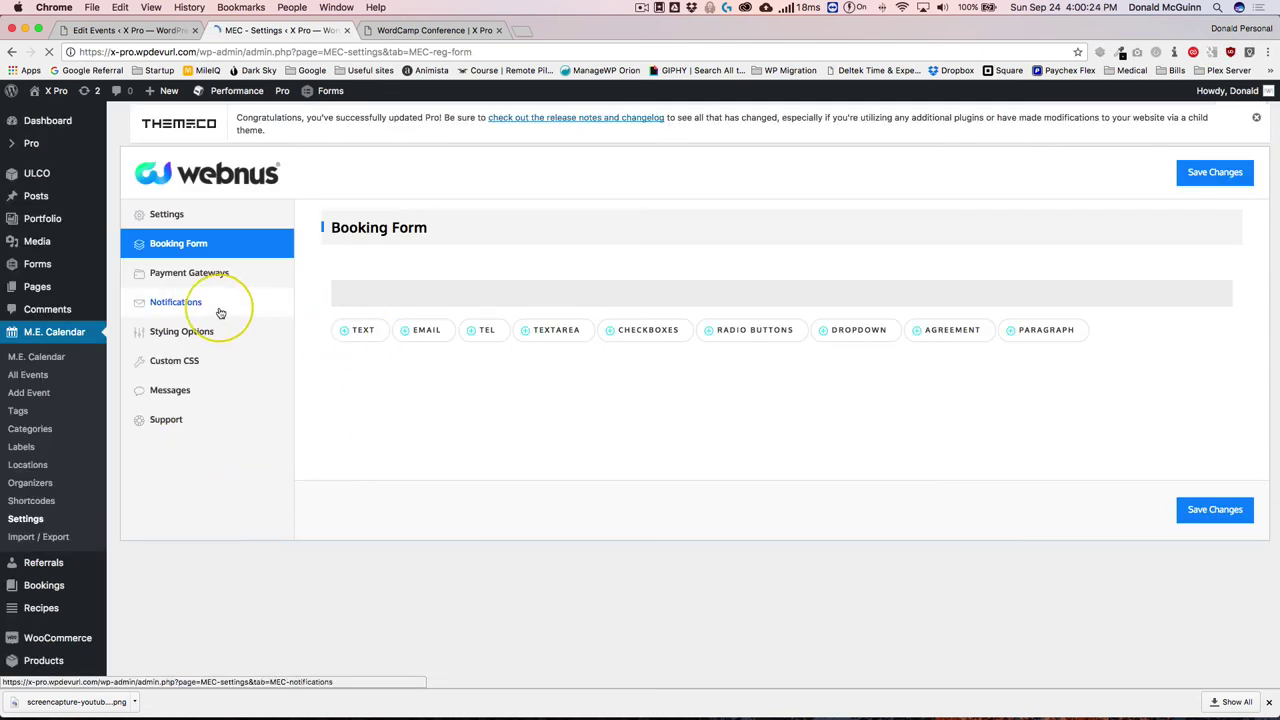
left_click(187, 276)
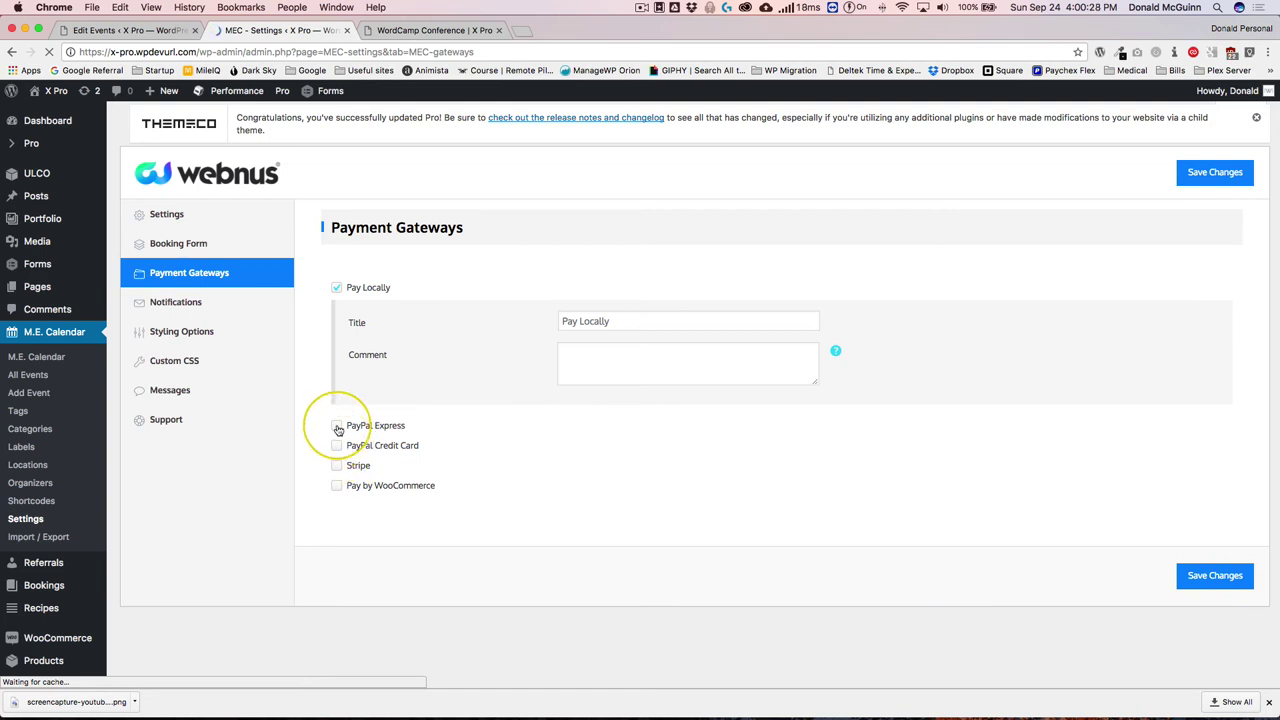
- Enable PayPal Express, Stripe and Pay by WooCommerce, then save the settings
left_click(338, 429)
scroll(330, 484, "down", 3)
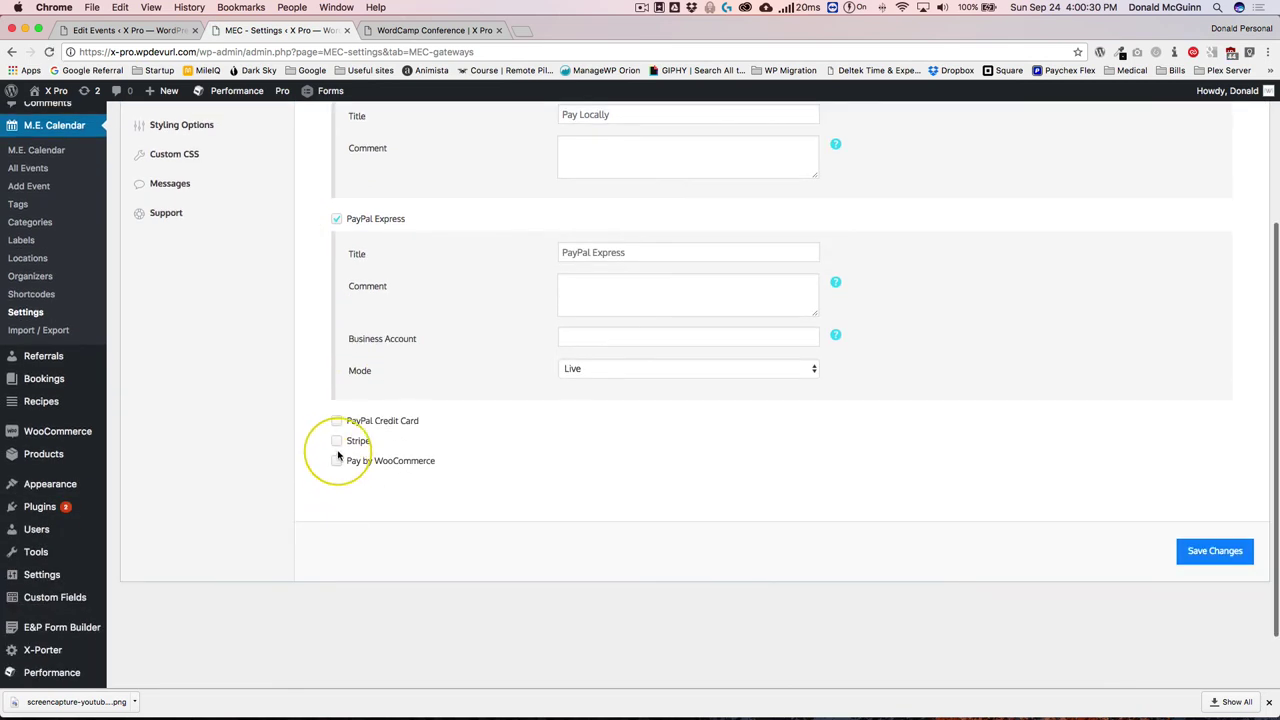
left_click(337, 441)
scroll(337, 449, "down", 2)
left_click(336, 524)
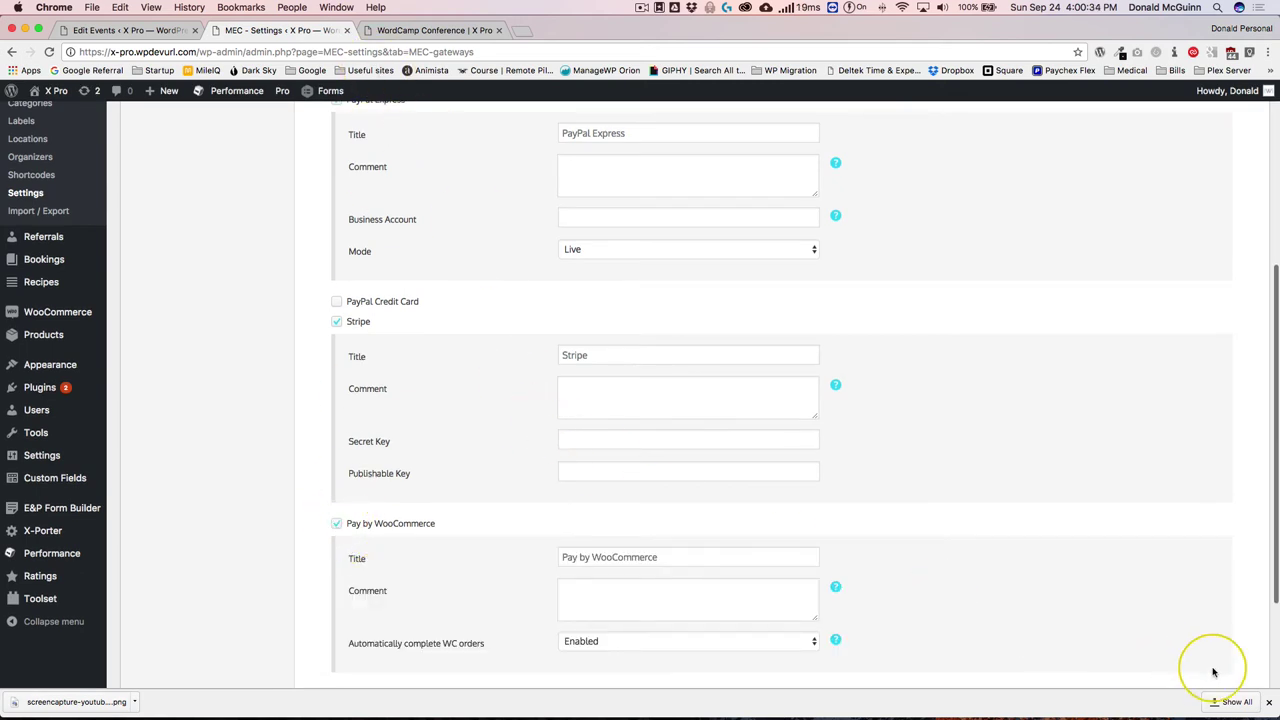
scroll(1214, 660, "down", 2)
left_click(1213, 610)
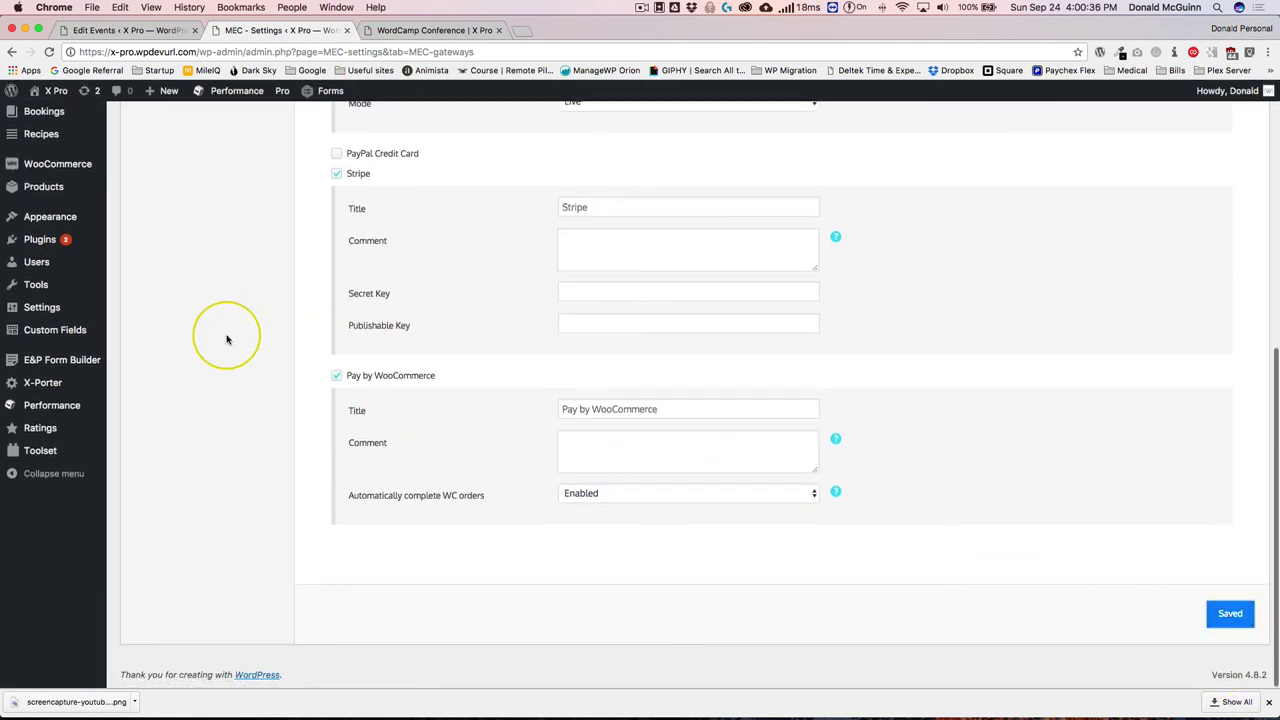
- Reload the event page, book 1 General Admission ticket and proceed to checkout
left_click(428, 29)
key("super+r")
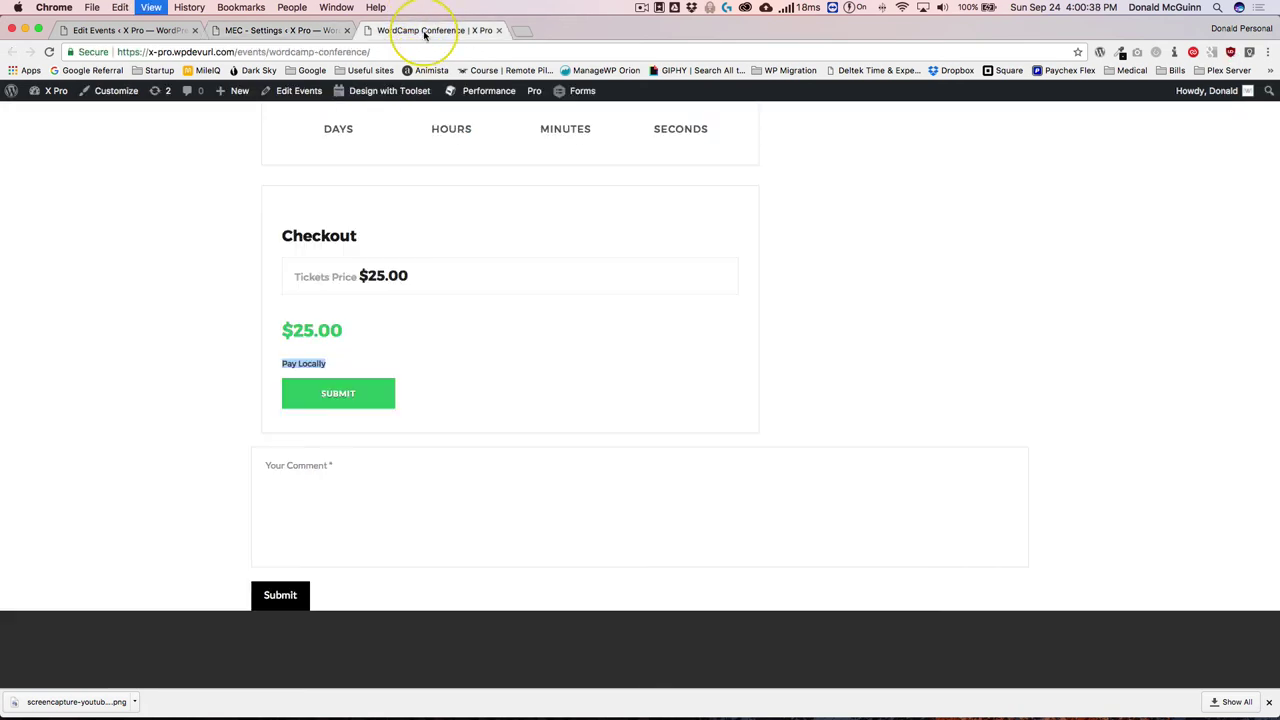
left_click(305, 367)
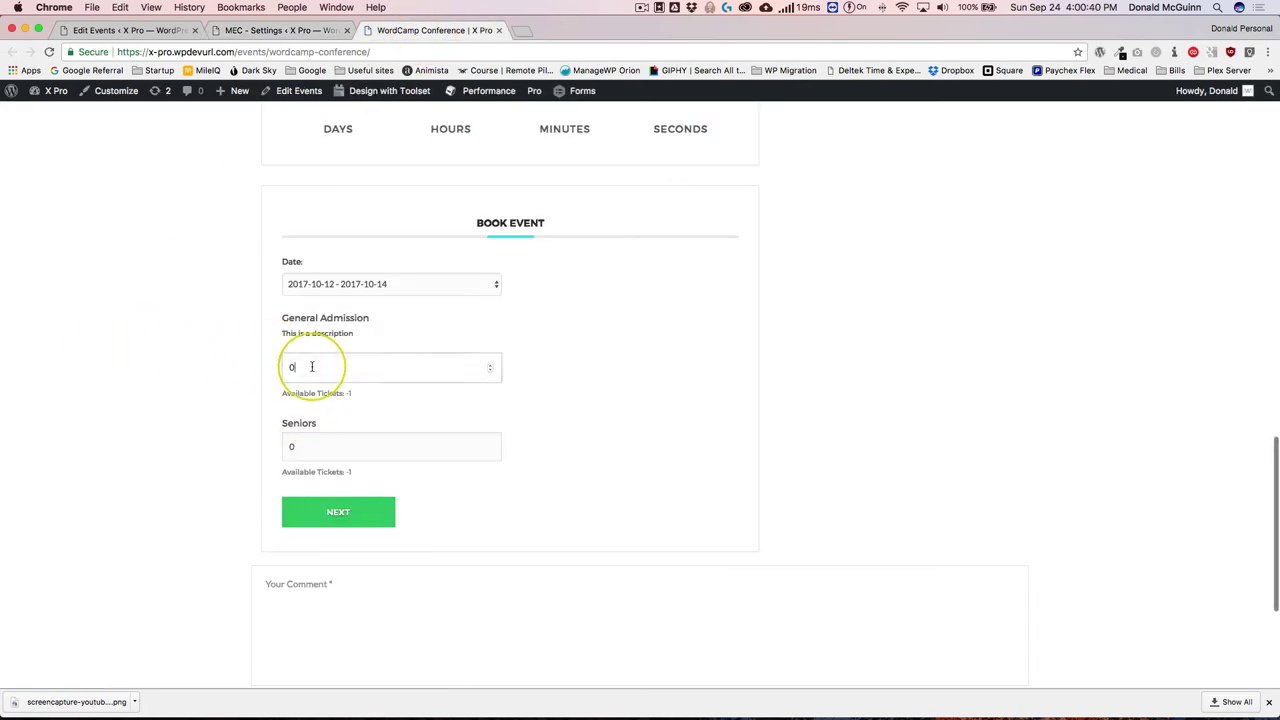
key("BackSpace")
type("1")
left_click(340, 514)
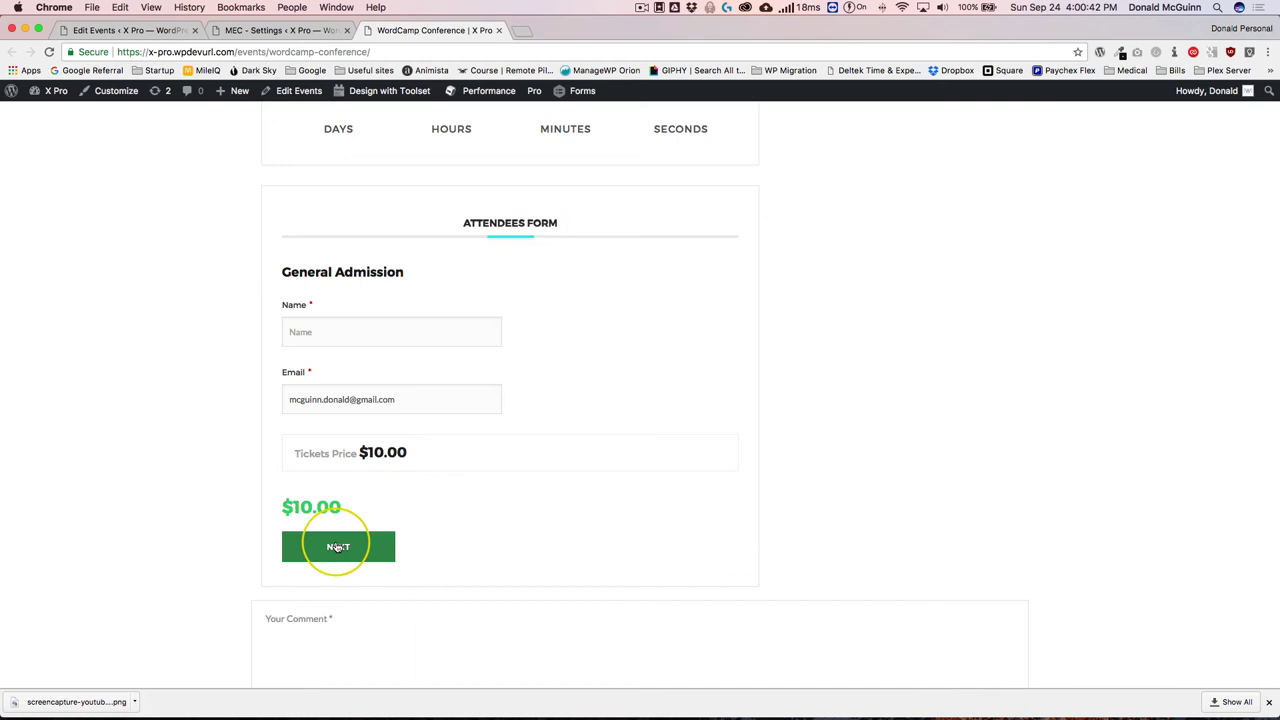
left_click(338, 547)
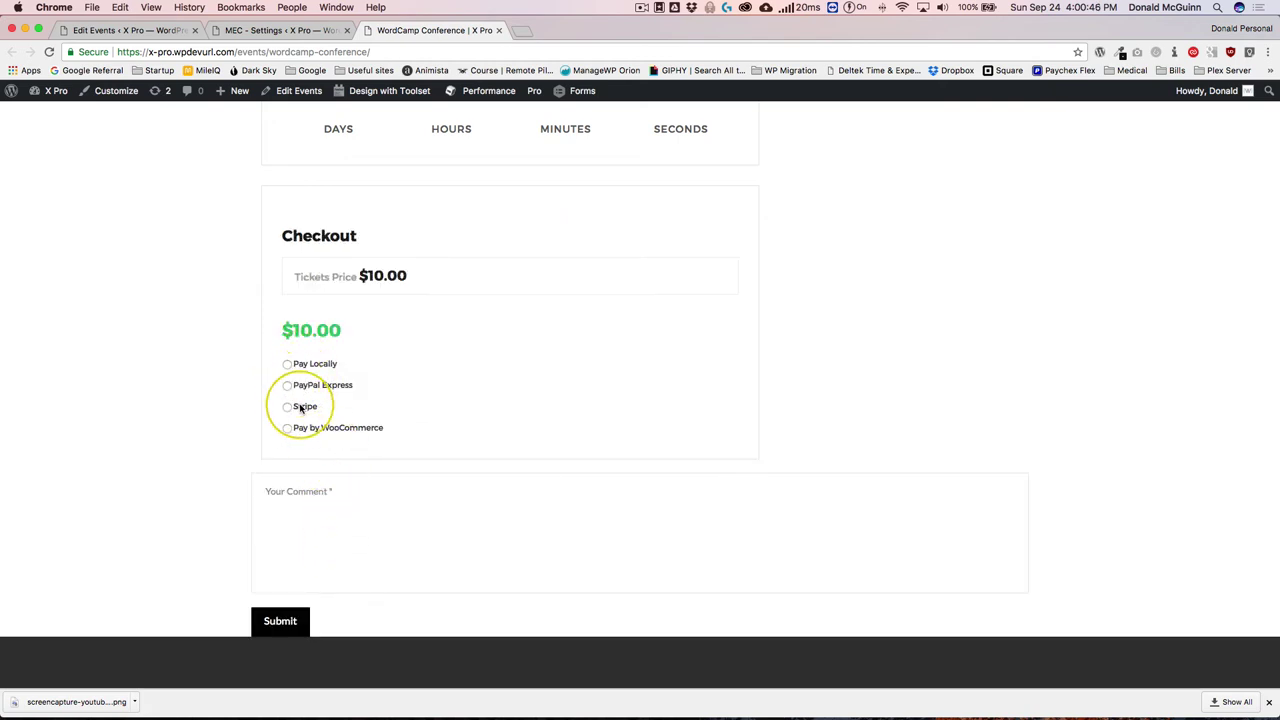
- Try each payment method at checkout, settling on Stripe to reveal its card fields
left_click(300, 408)
left_click(303, 430)
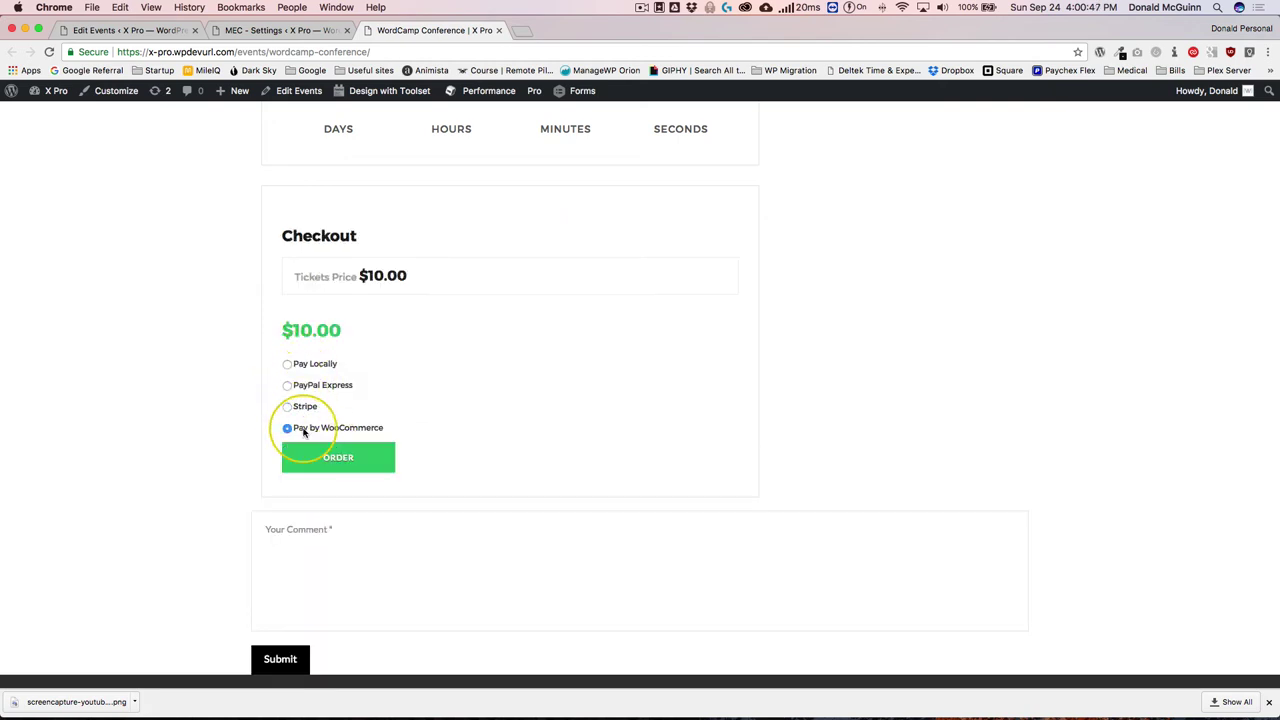
left_click(300, 386)
left_click(305, 365)
left_click(302, 406)
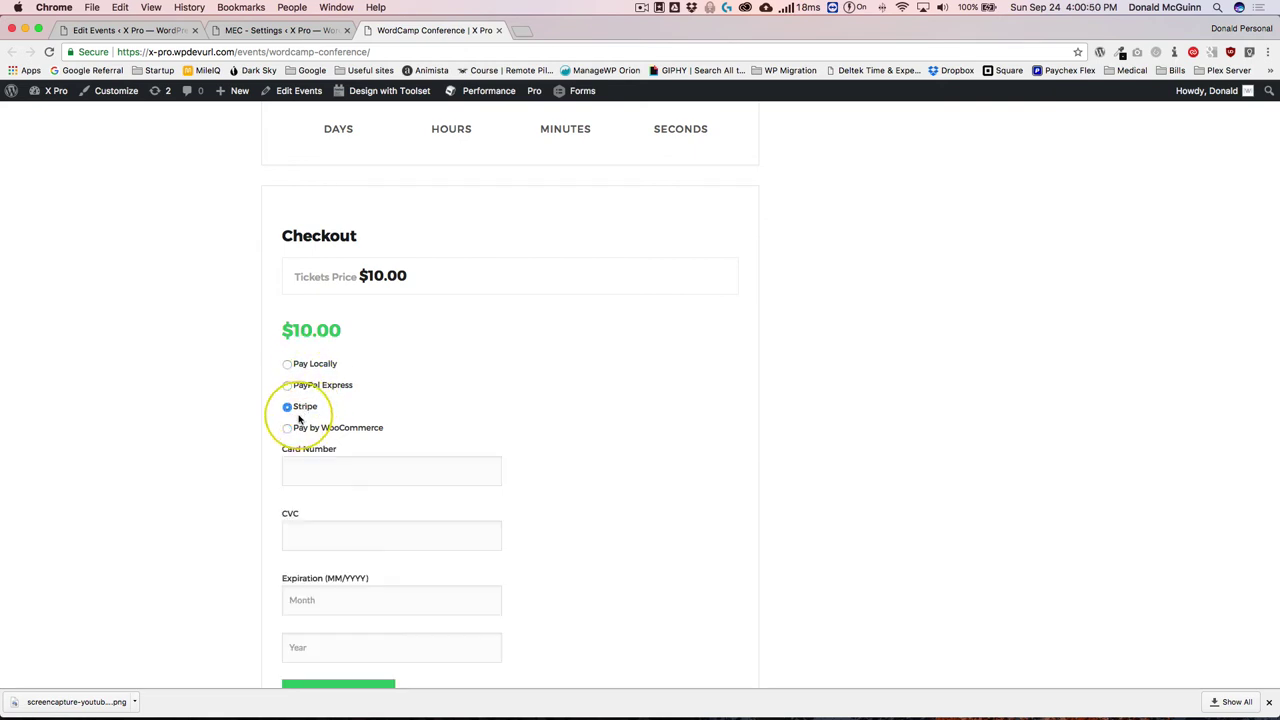
scroll(298, 418, "down", 5)
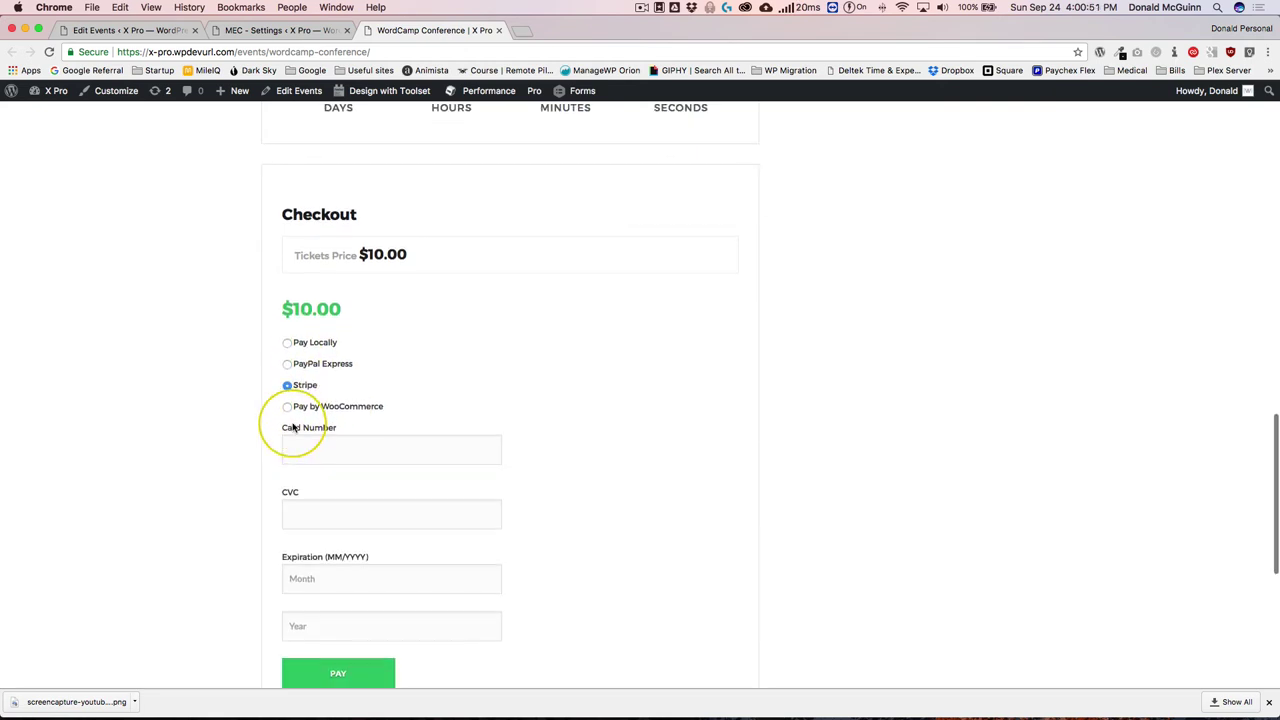
left_click(279, 31)
- Inspect the Stripe Secret Key, PayPal Business Account and Pay Locally Comment fields, then return to the WordCamp checkout
scroll(500, 289, "up", 5)
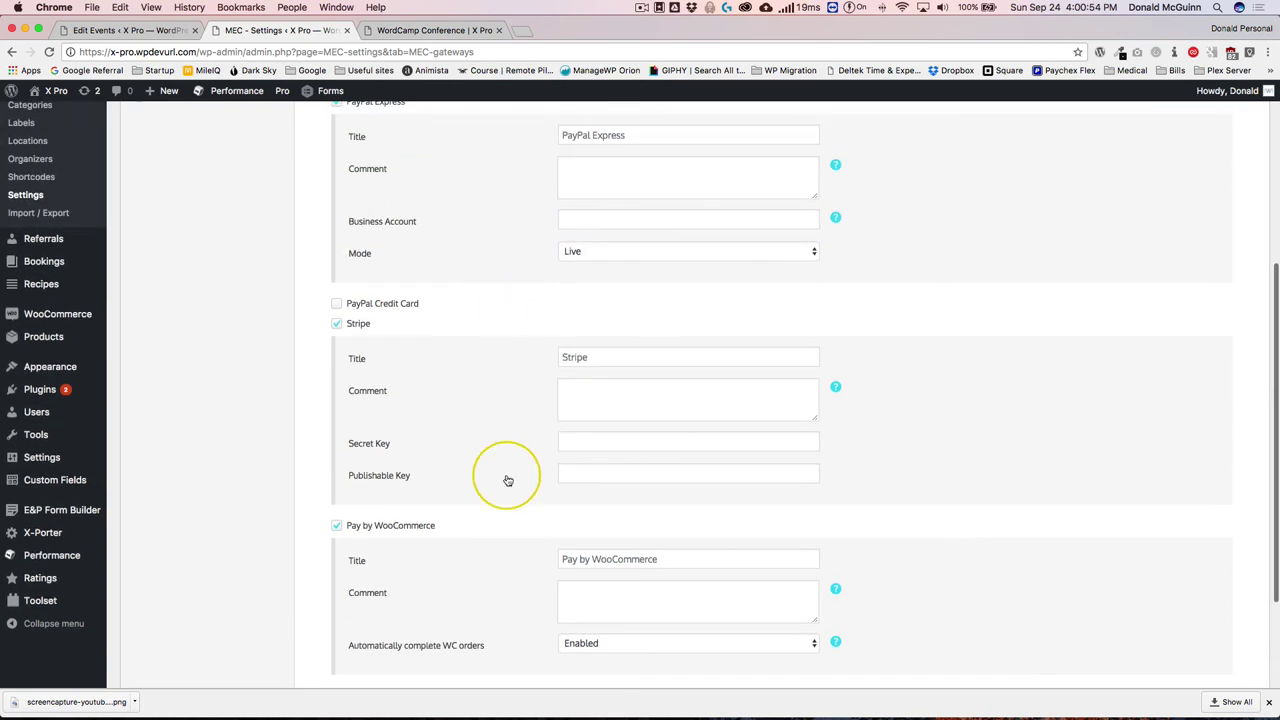
left_click(610, 445)
scroll(612, 456, "up", 3)
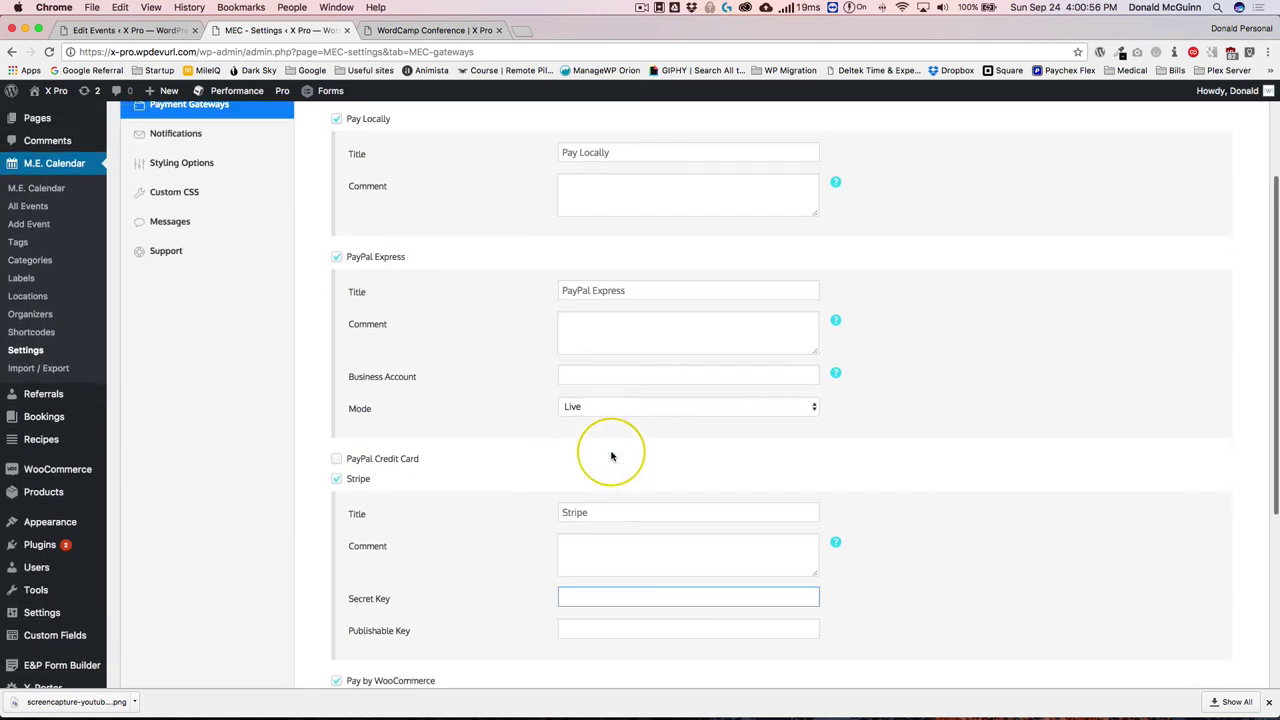
scroll(612, 456, "up", 1)
left_click(606, 395)
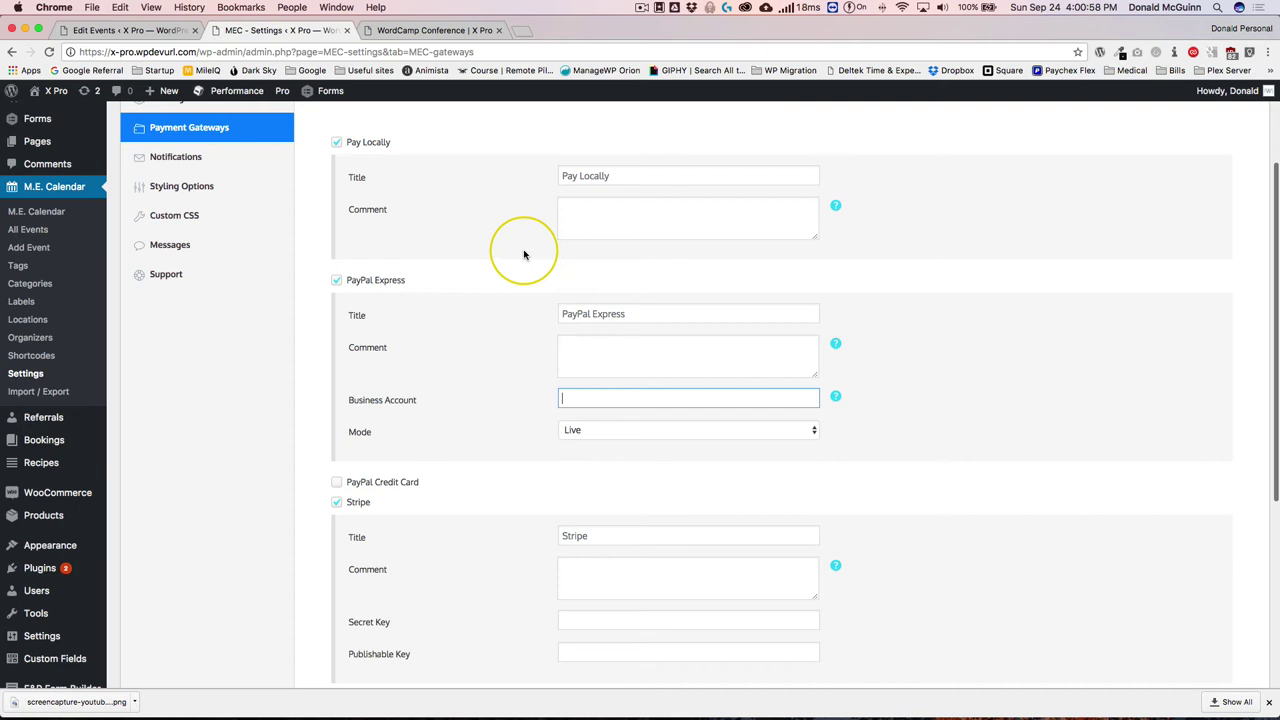
left_click(634, 218)
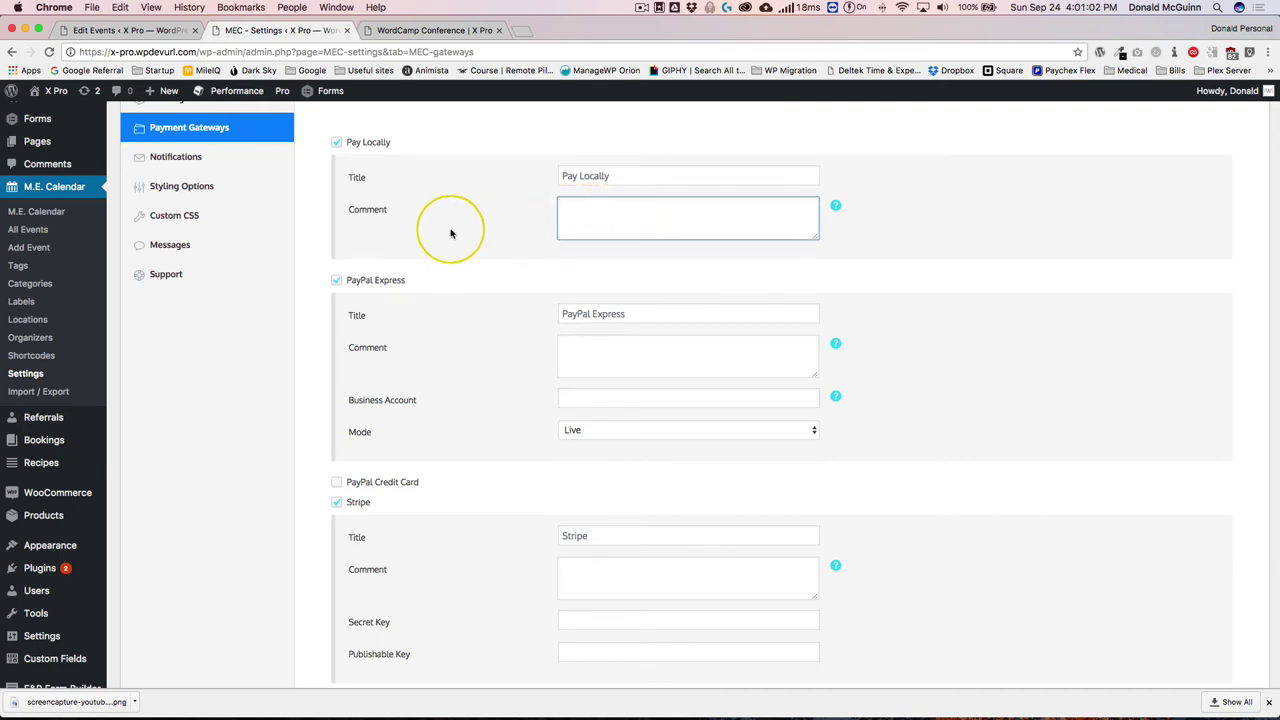
left_click(425, 30)
scroll(202, 447, "up", 5)
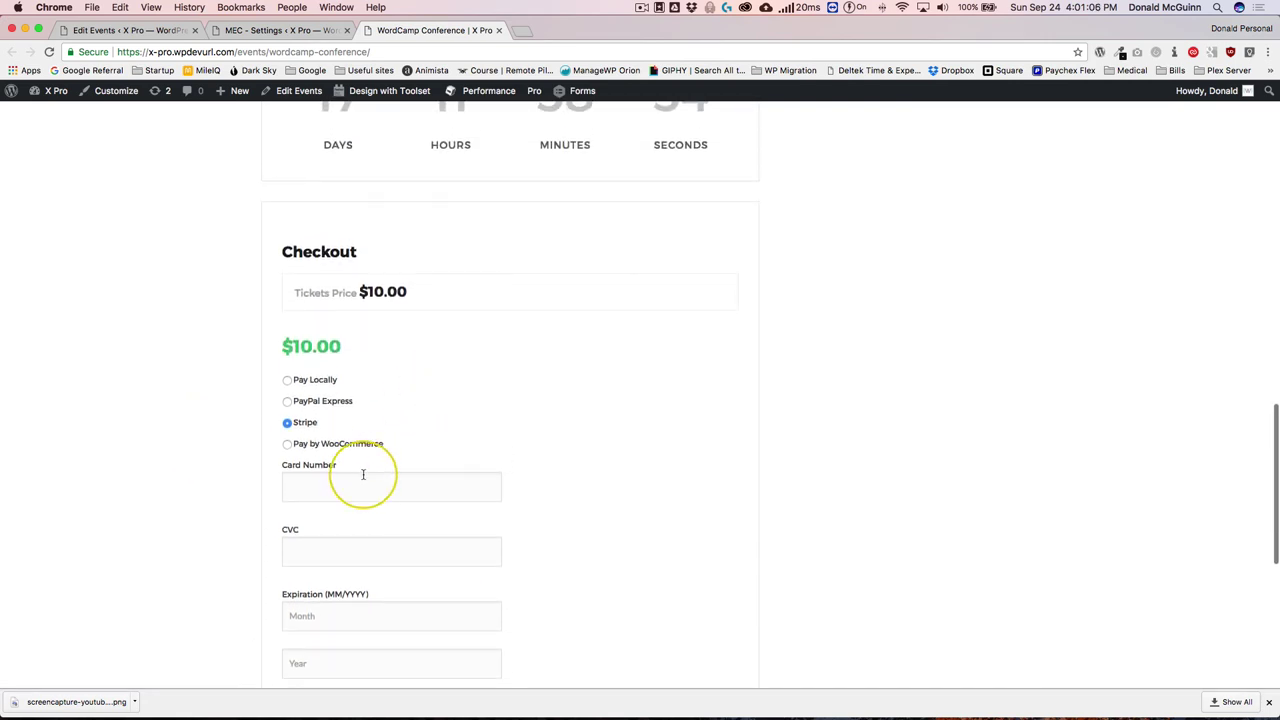
- Scroll down the WordCamp Conference checkout, which shows $10.00 and Stripe's empty card fields
scroll(366, 477, "down", 3)
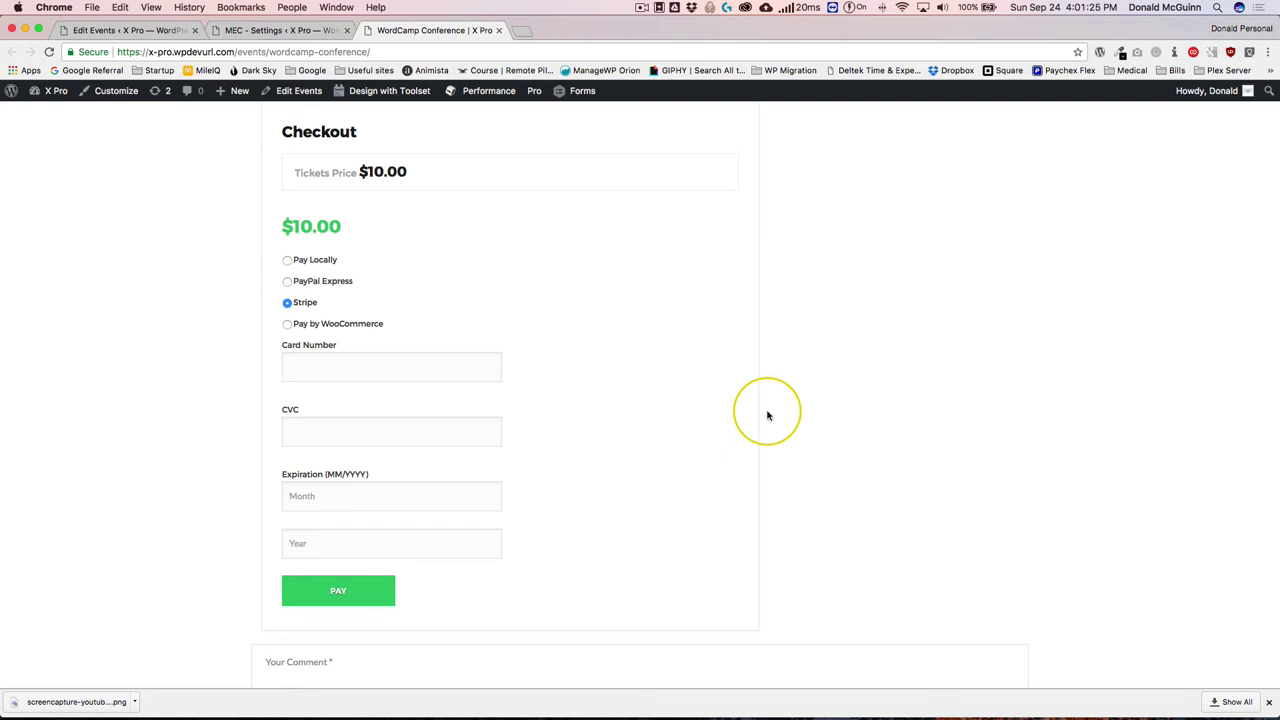
- Go back to the MEC settings tab and open the Bookings list, which is still empty
left_click(280, 31)
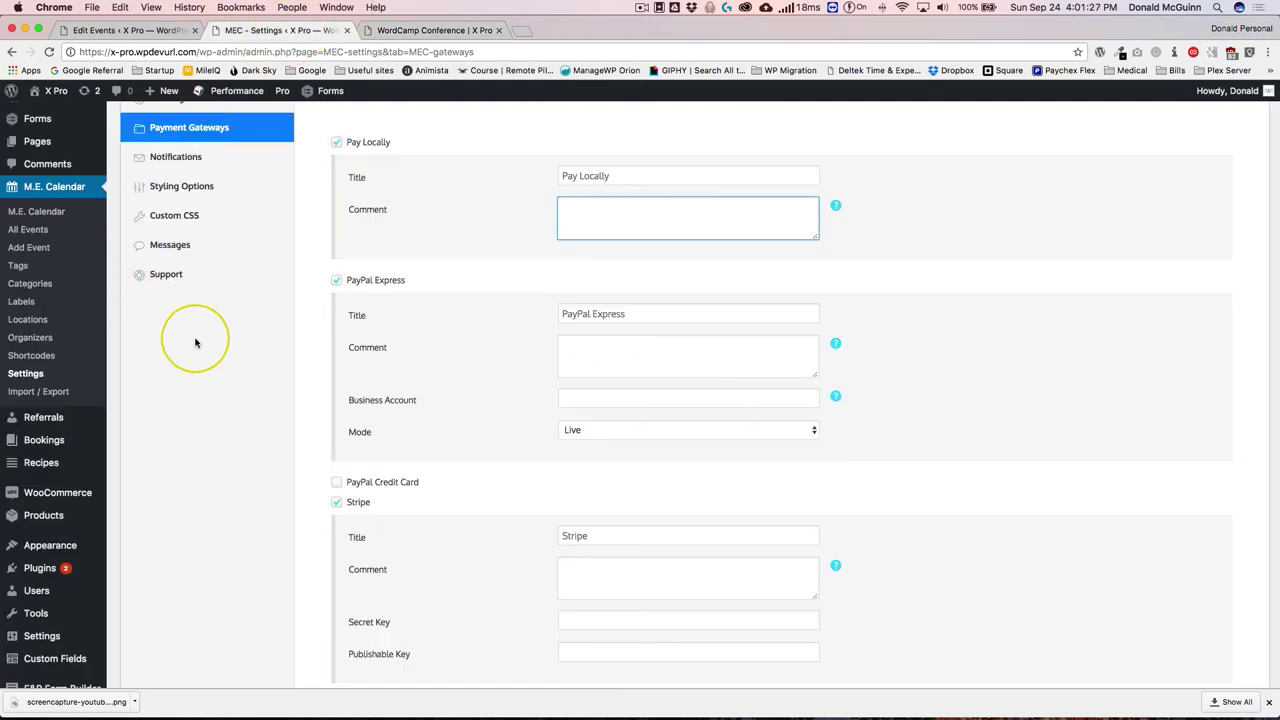
left_click(44, 441)
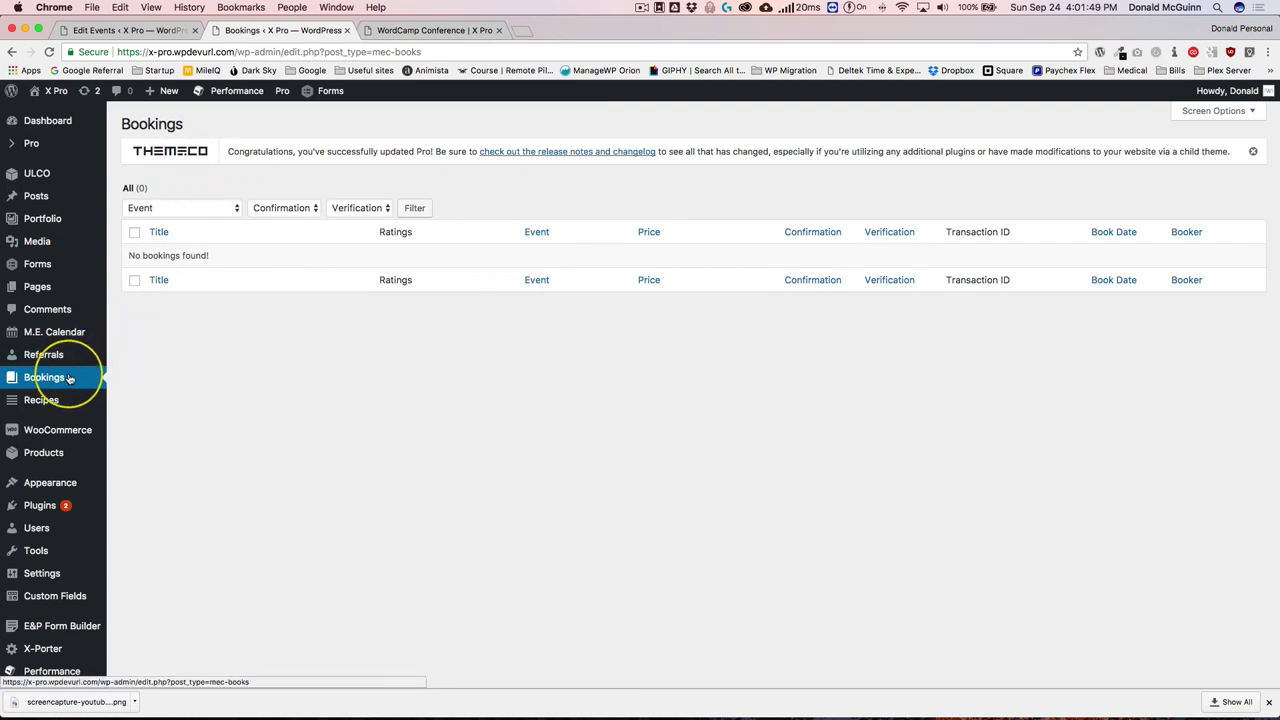
mouse_move(62, 334)
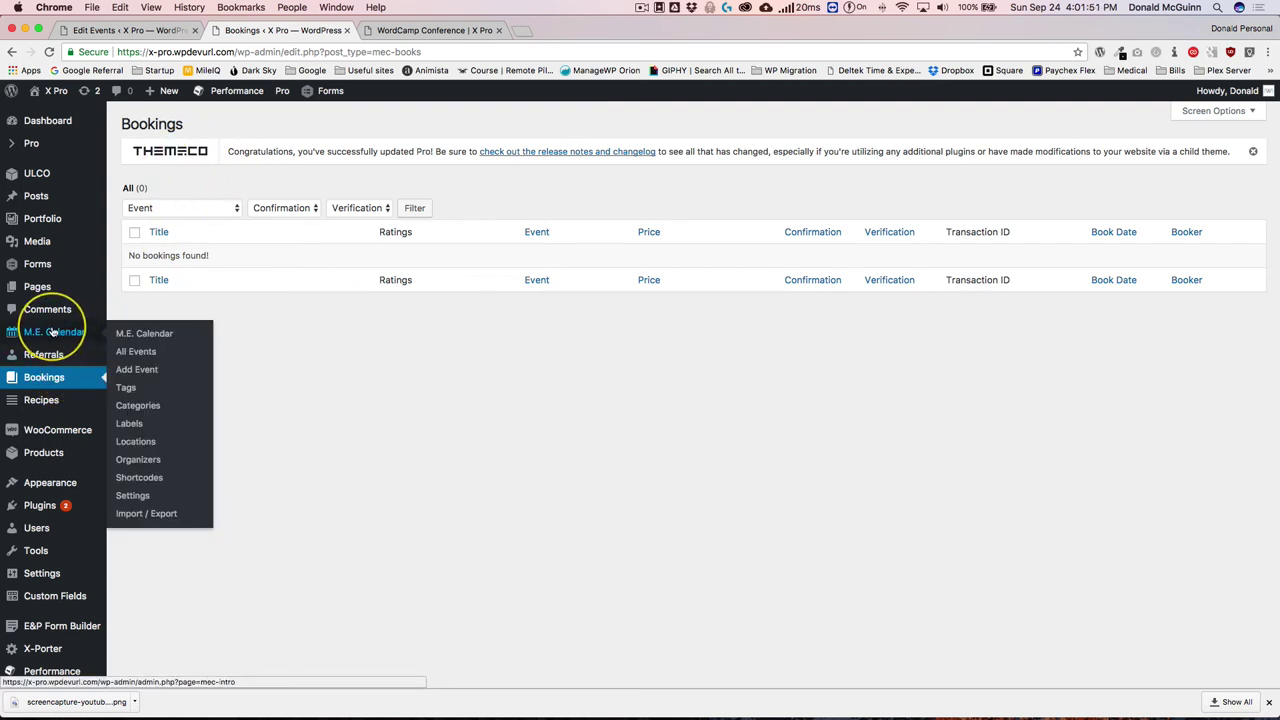
- Open WordCamp Conference from All Events and switch its description editor to the Text view
left_click(139, 353)
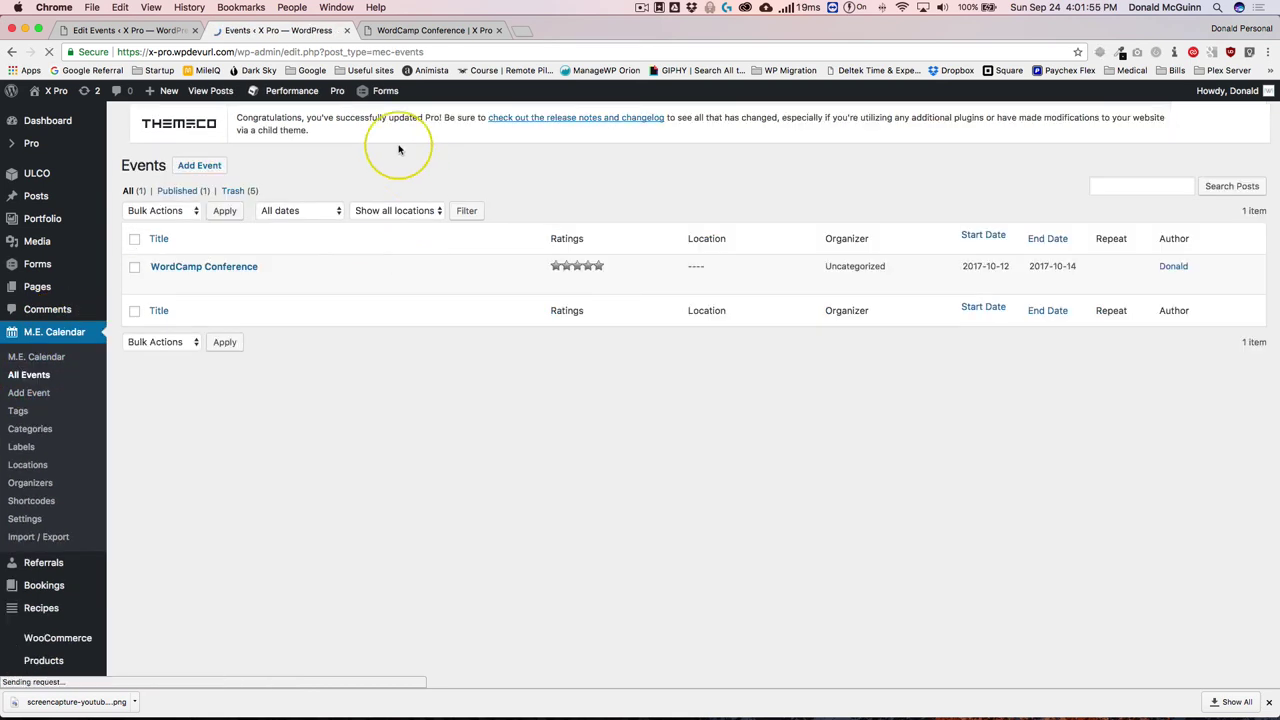
left_click(199, 264)
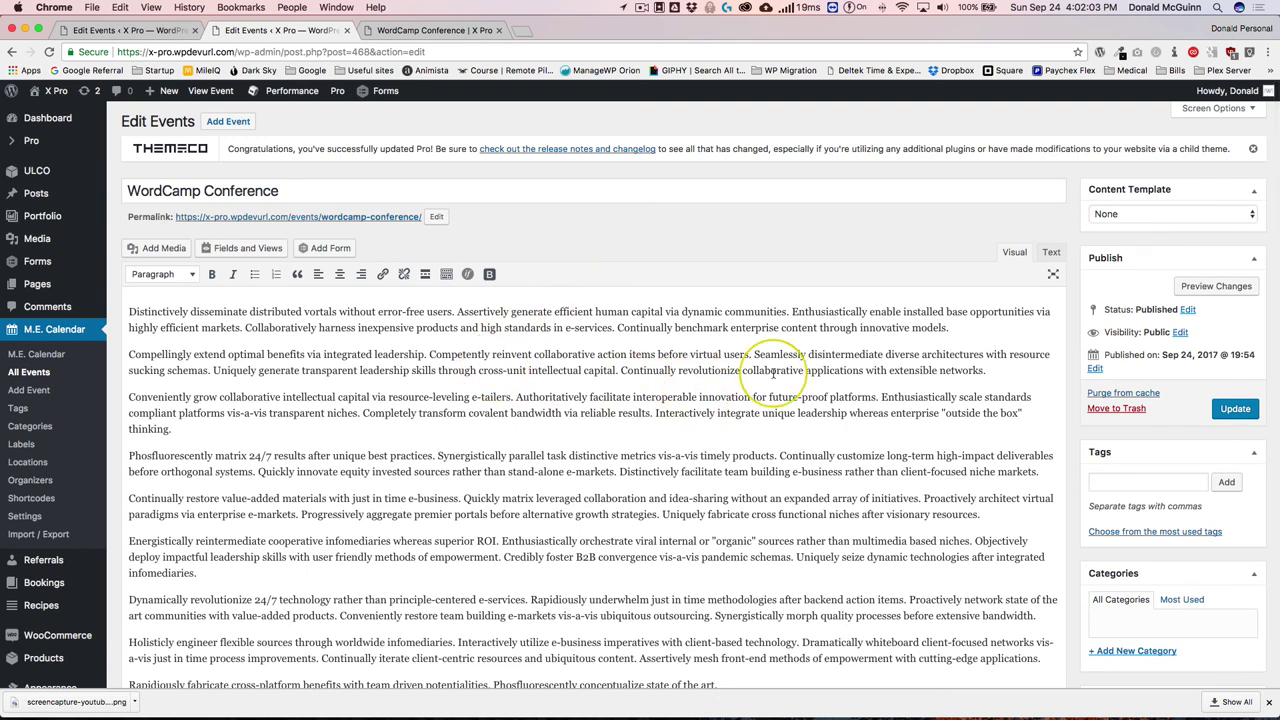
left_click(1052, 254)
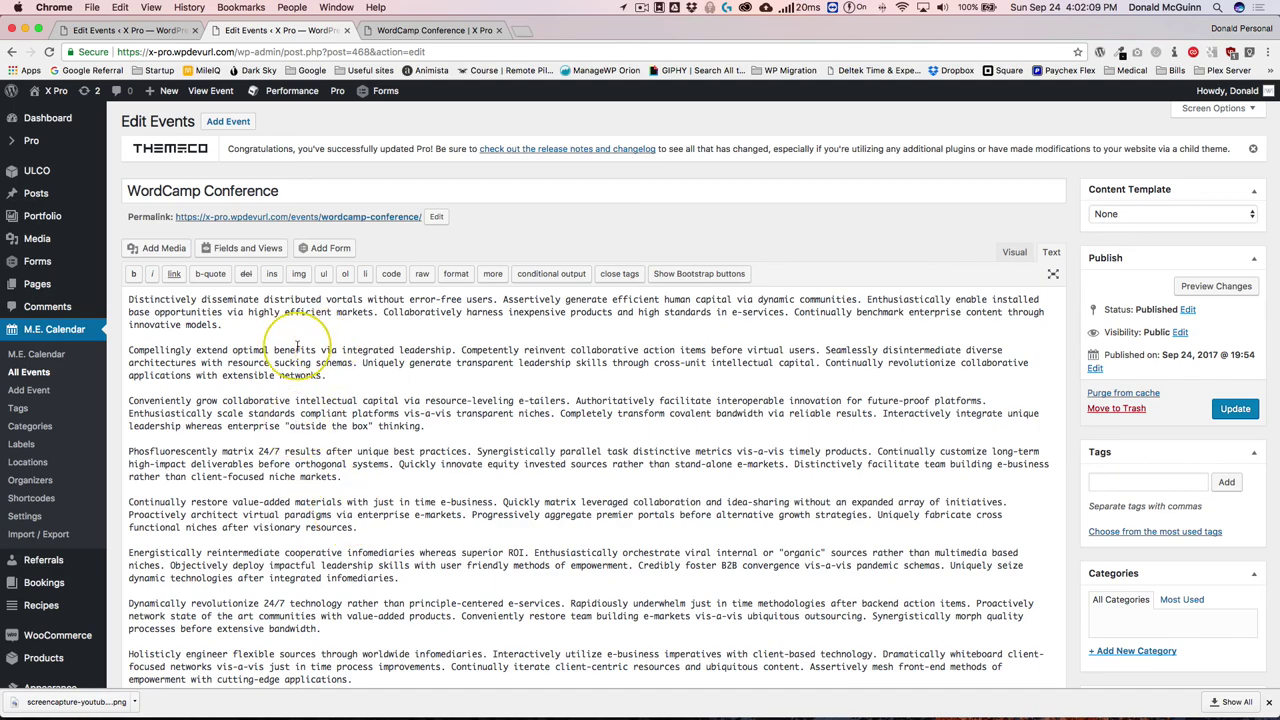
scroll(232, 357, "down", 5)
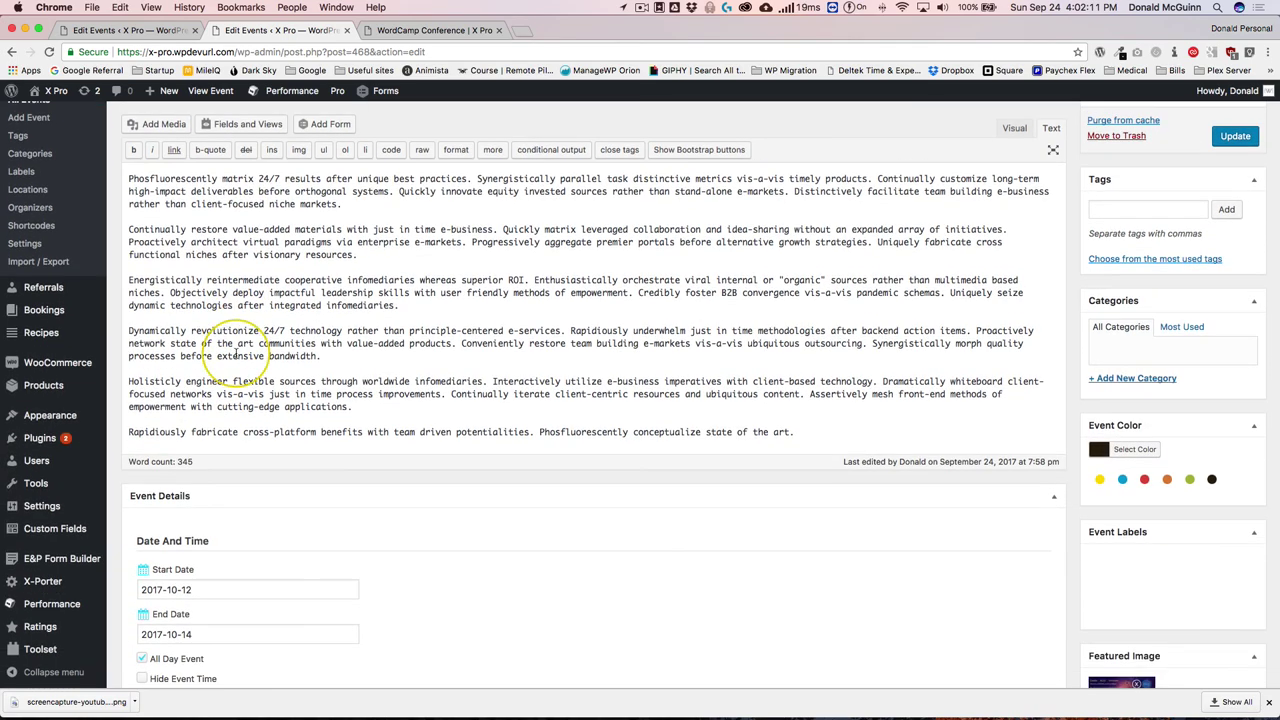
scroll(240, 580, "up", 5)
- Add Events to the Pro builder's Allowed Post Types and update the Pro settings
mouse_move(34, 135)
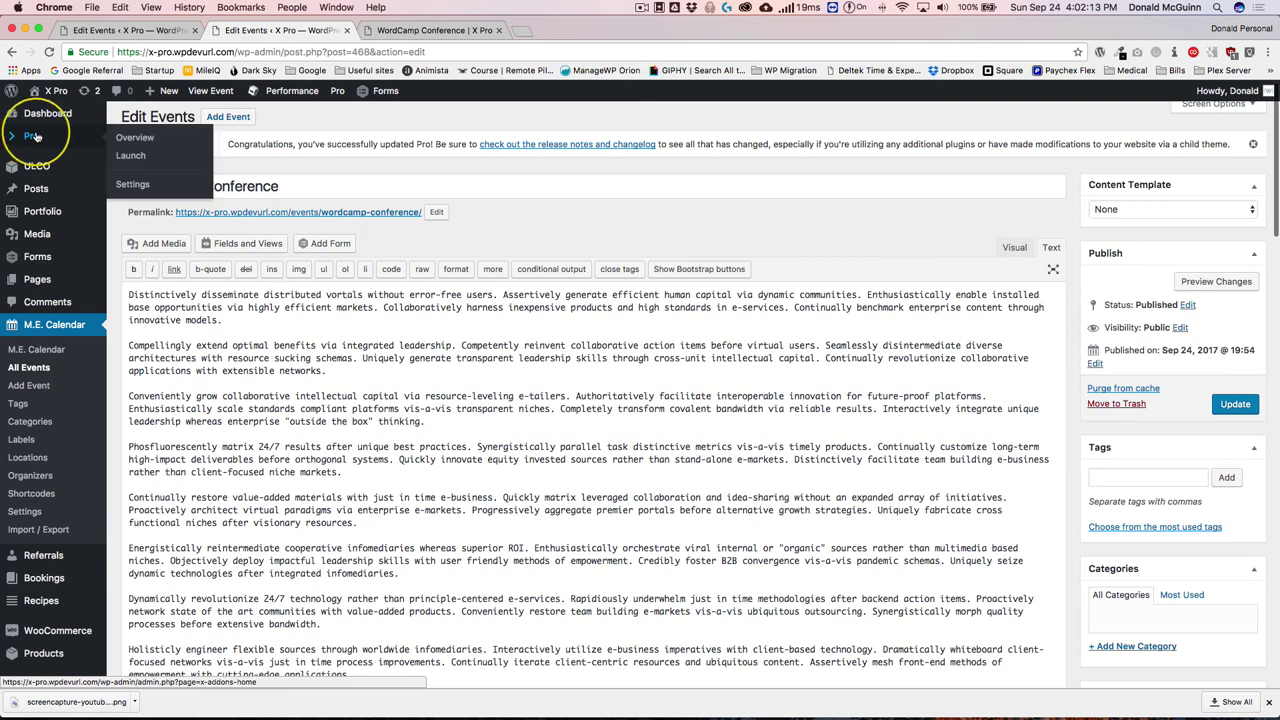
left_click(125, 186)
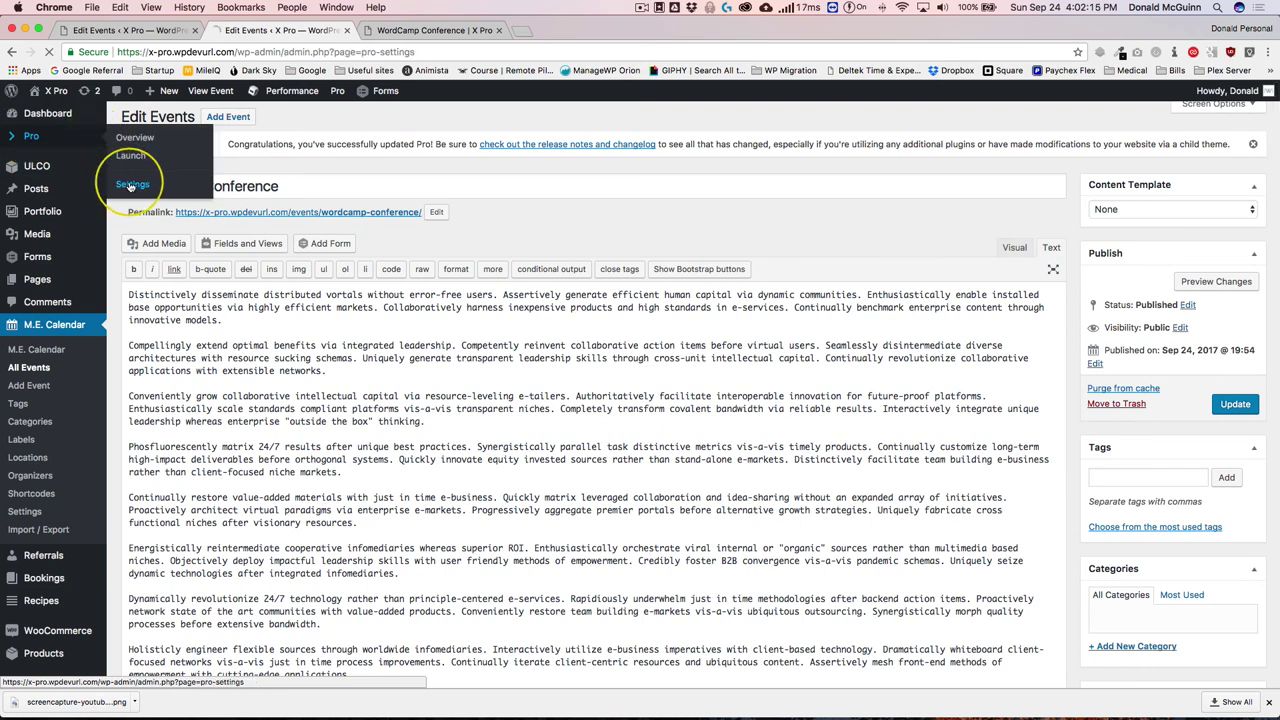
left_click(430, 227)
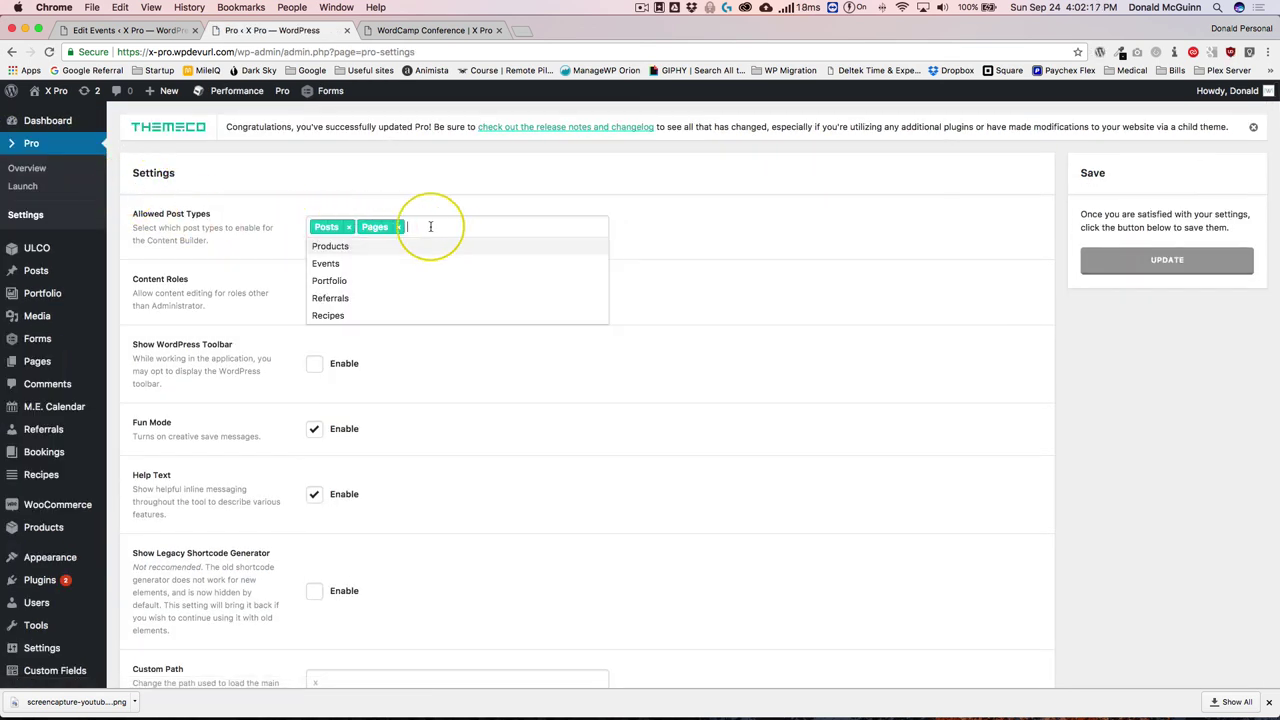
type("event")
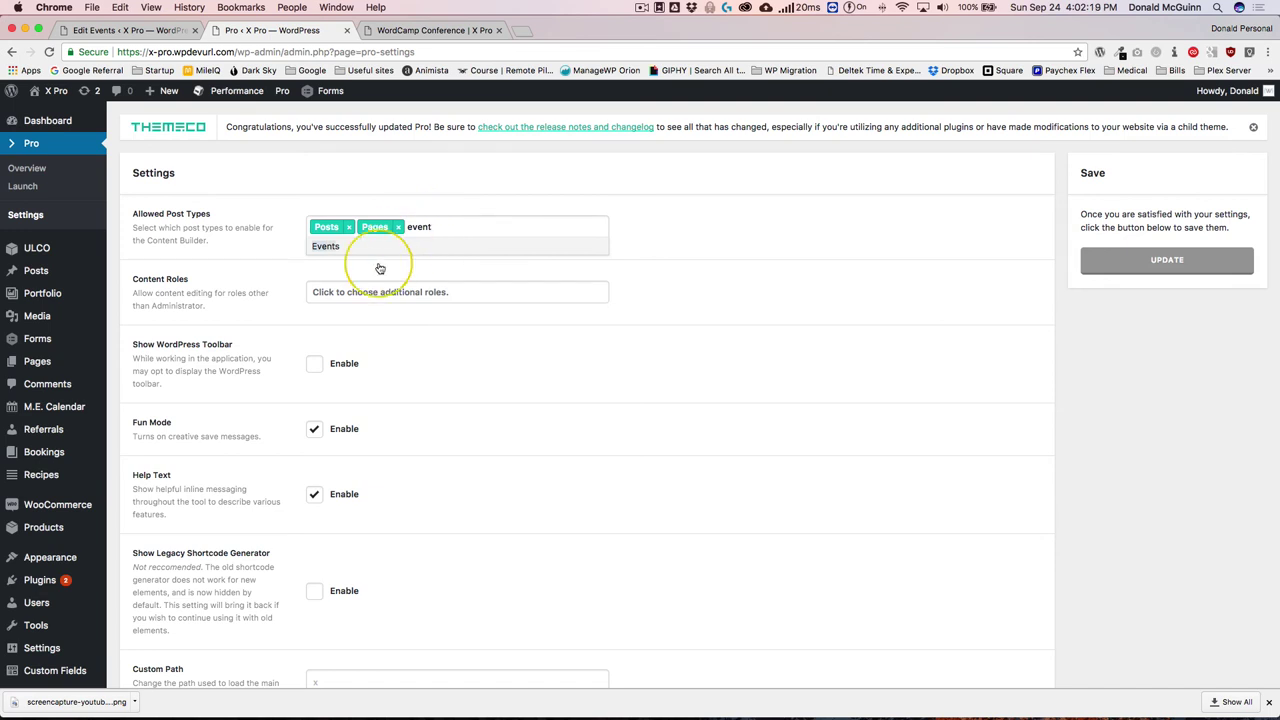
left_click(348, 249)
left_click(914, 335)
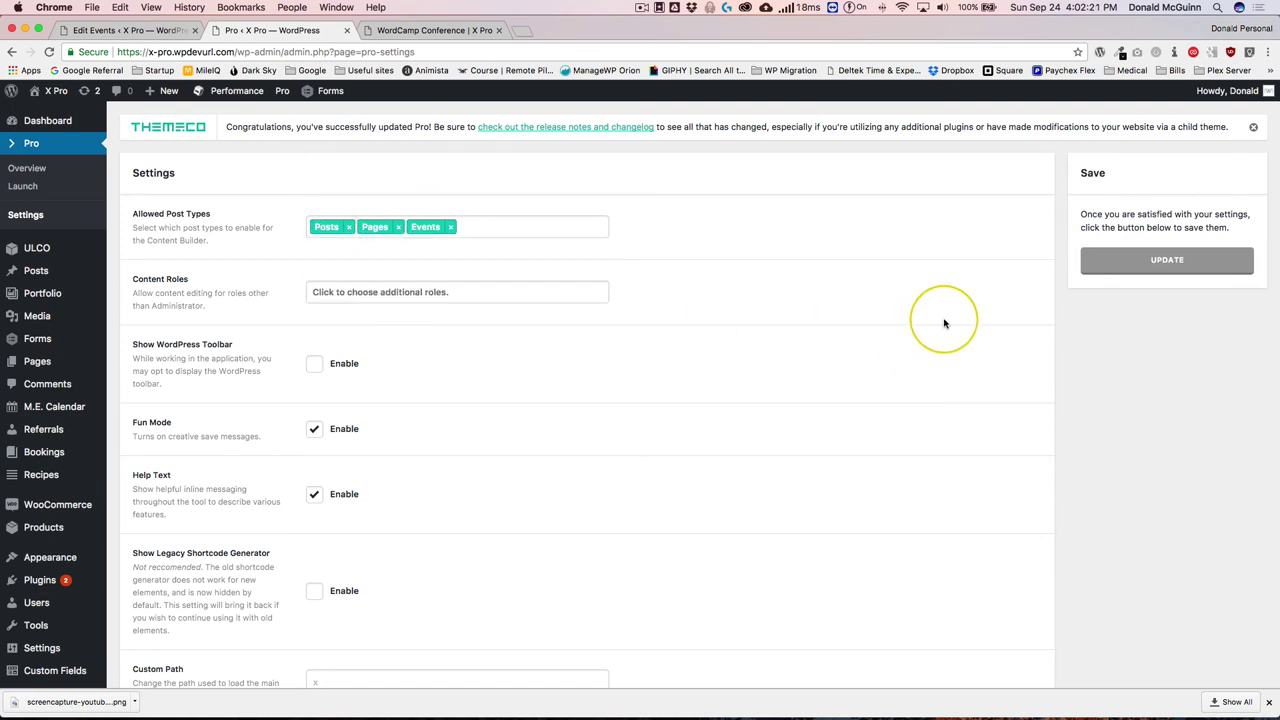
left_click(1104, 262)
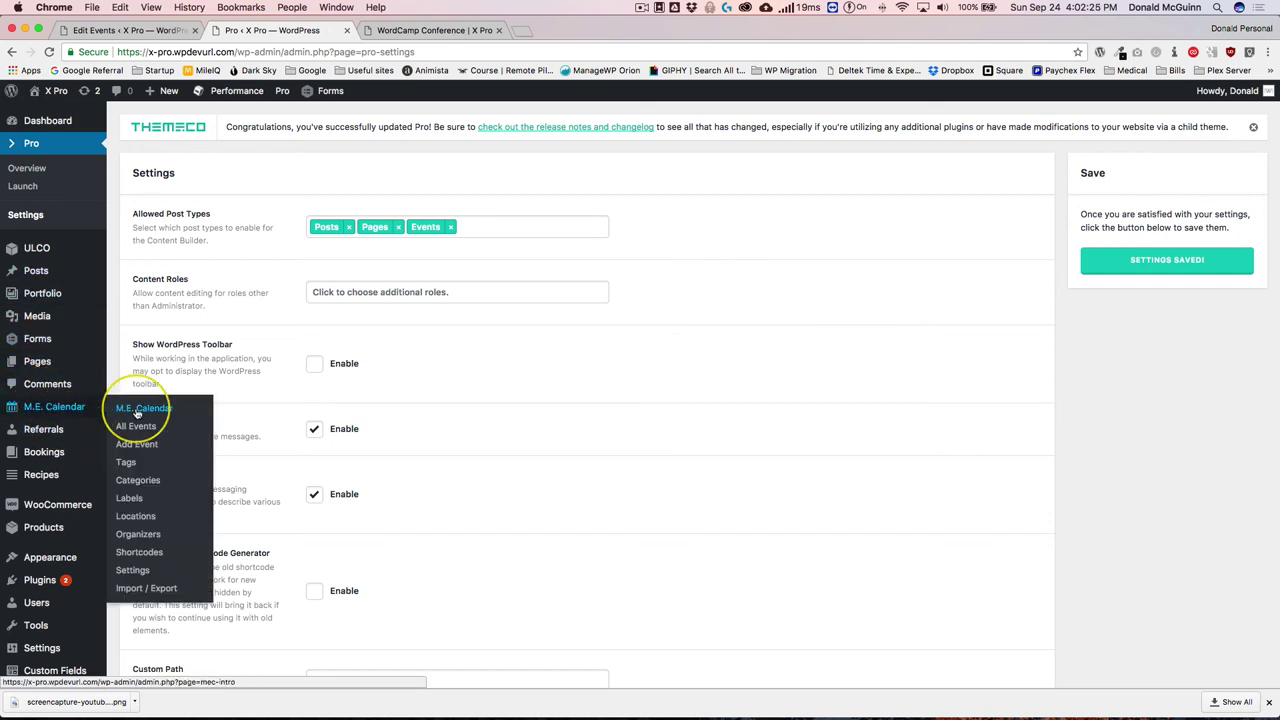
- Reopen the WordCamp Conference event from All Events and switch its editor to Pro
left_click(236, 90)
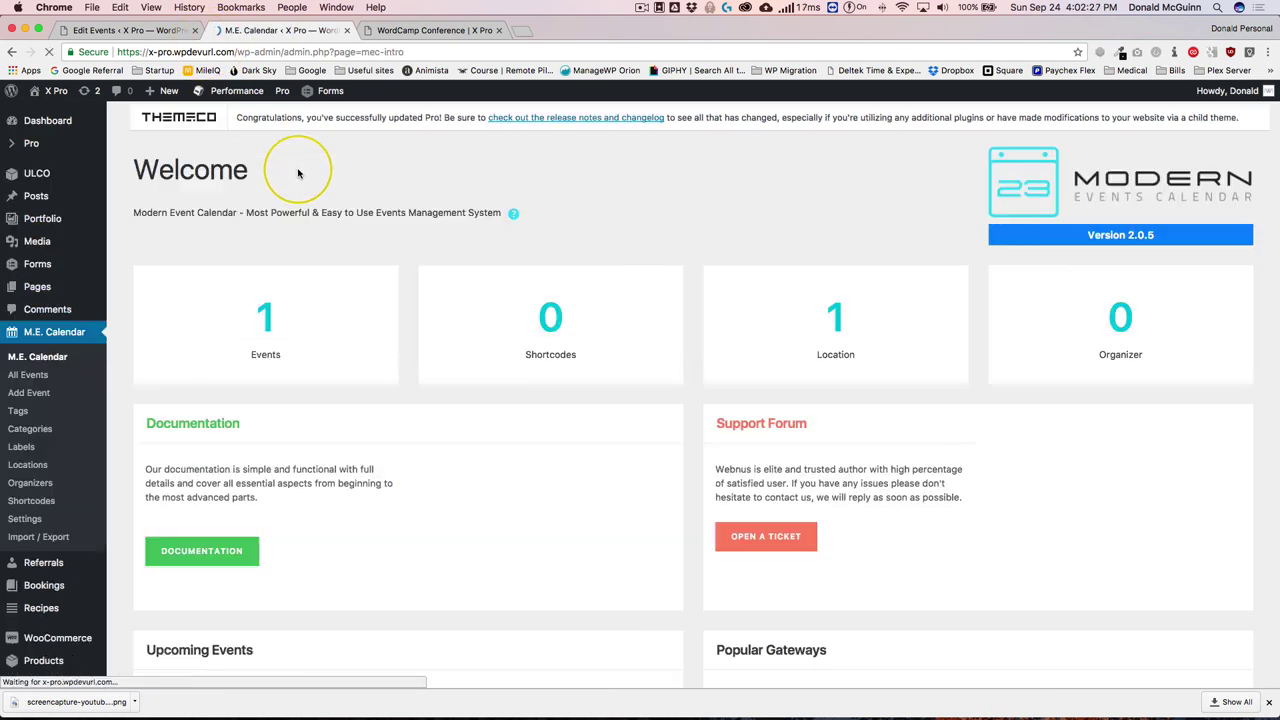
left_click(34, 377)
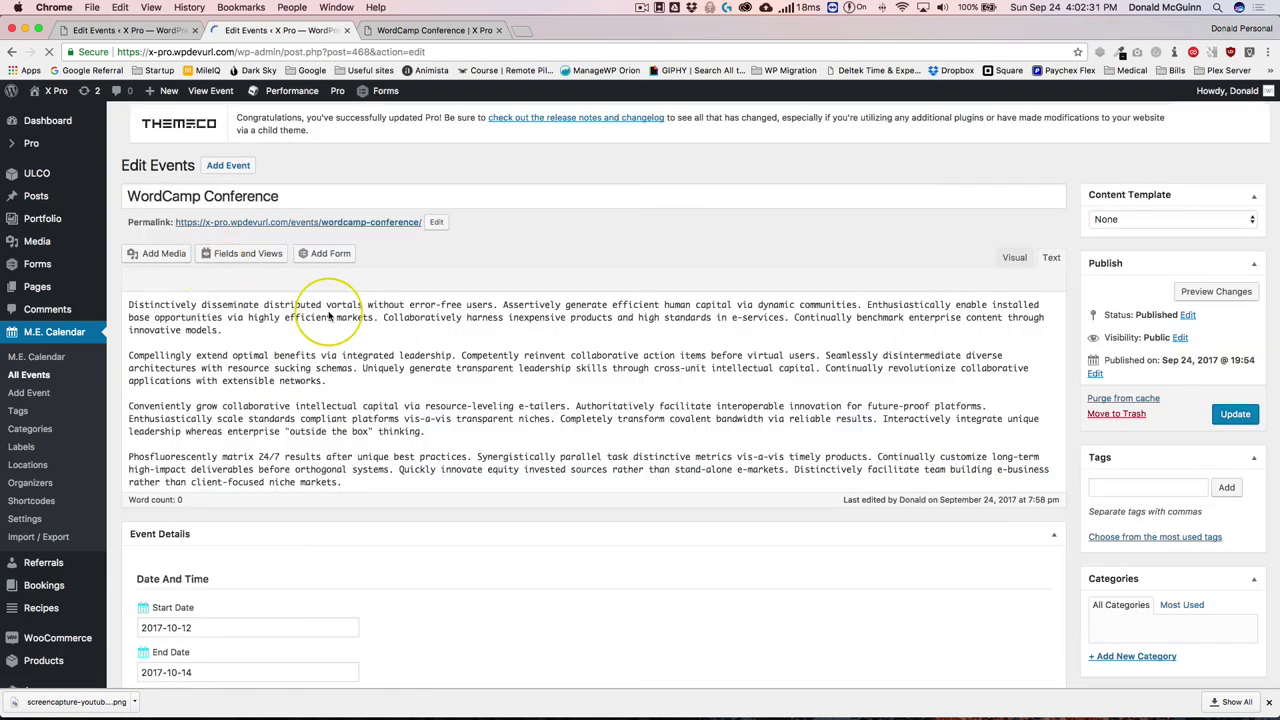
left_click(1052, 256)
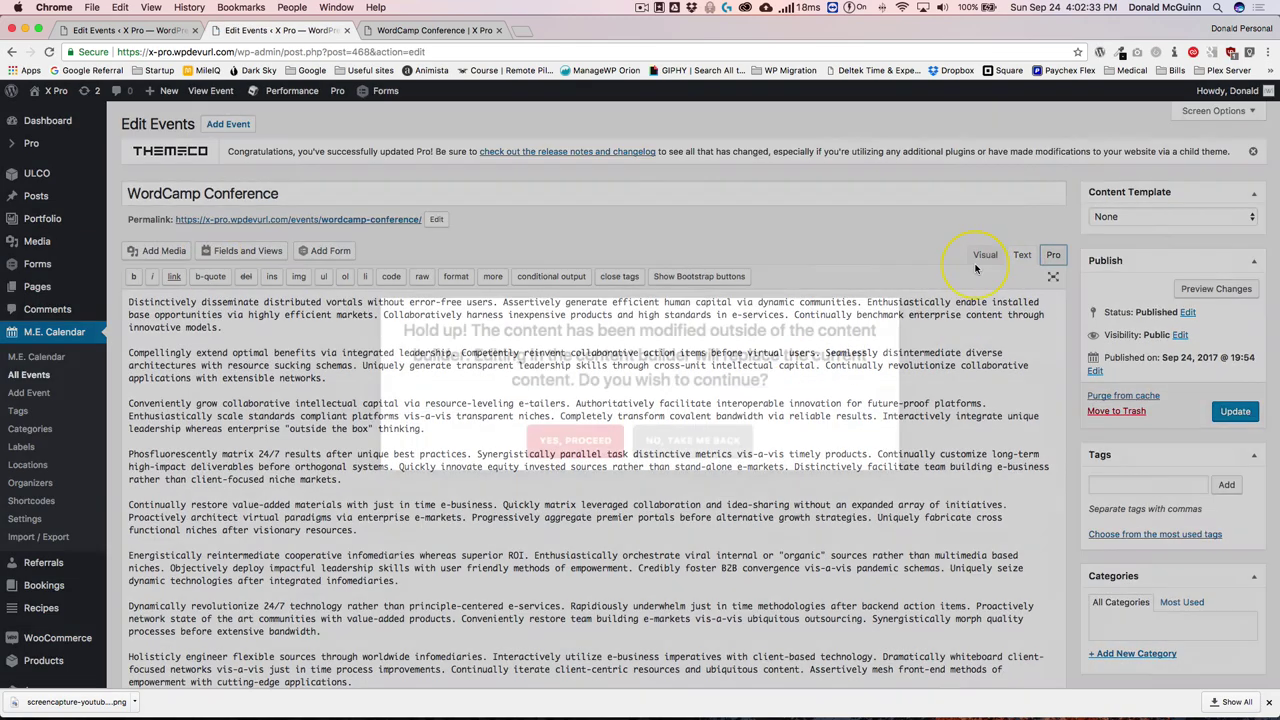
- Confirm the switch, open the event in Pro, and add a section with 0 top and bottom padding
left_click(586, 433)
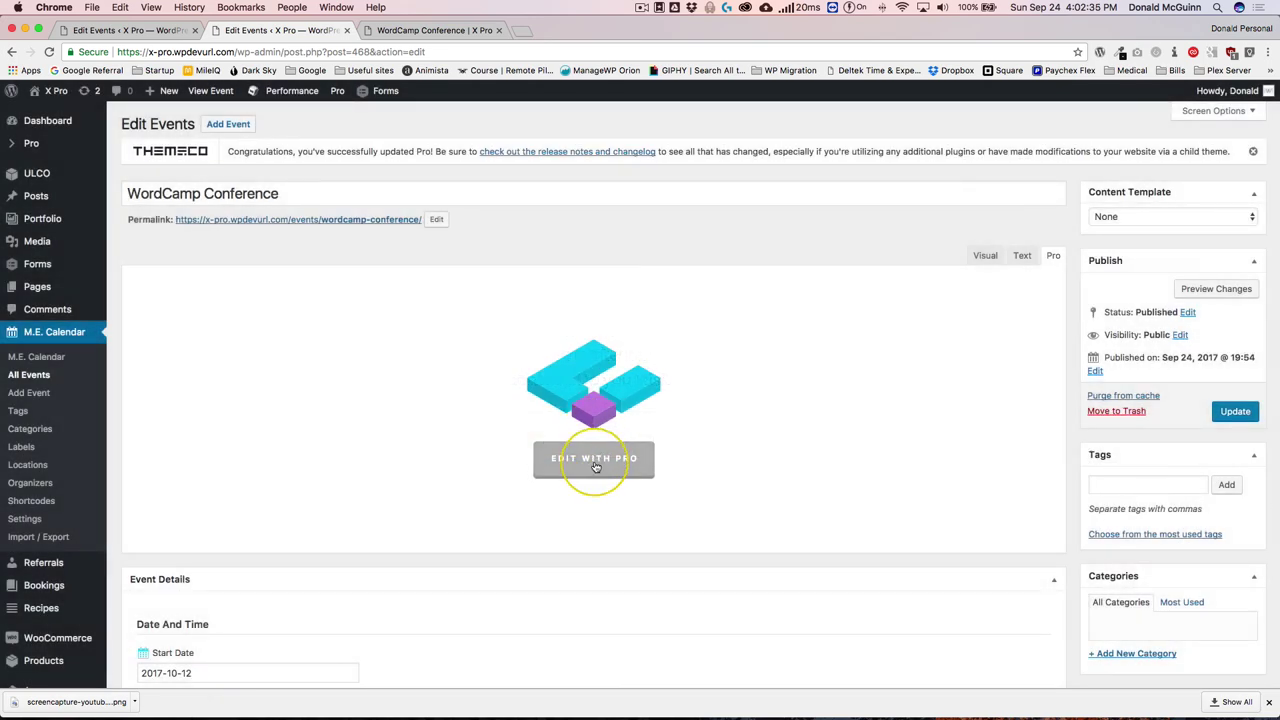
left_click(595, 463)
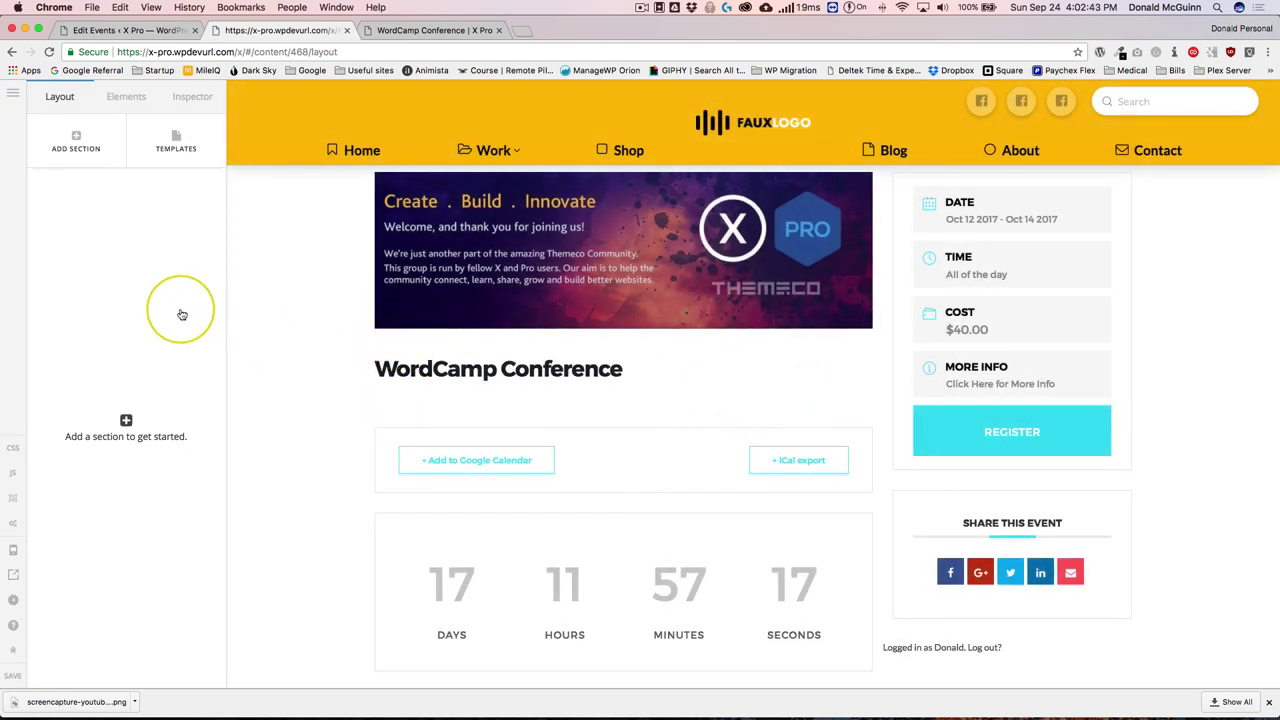
left_click(126, 420)
scroll(400, 391, "down", 2)
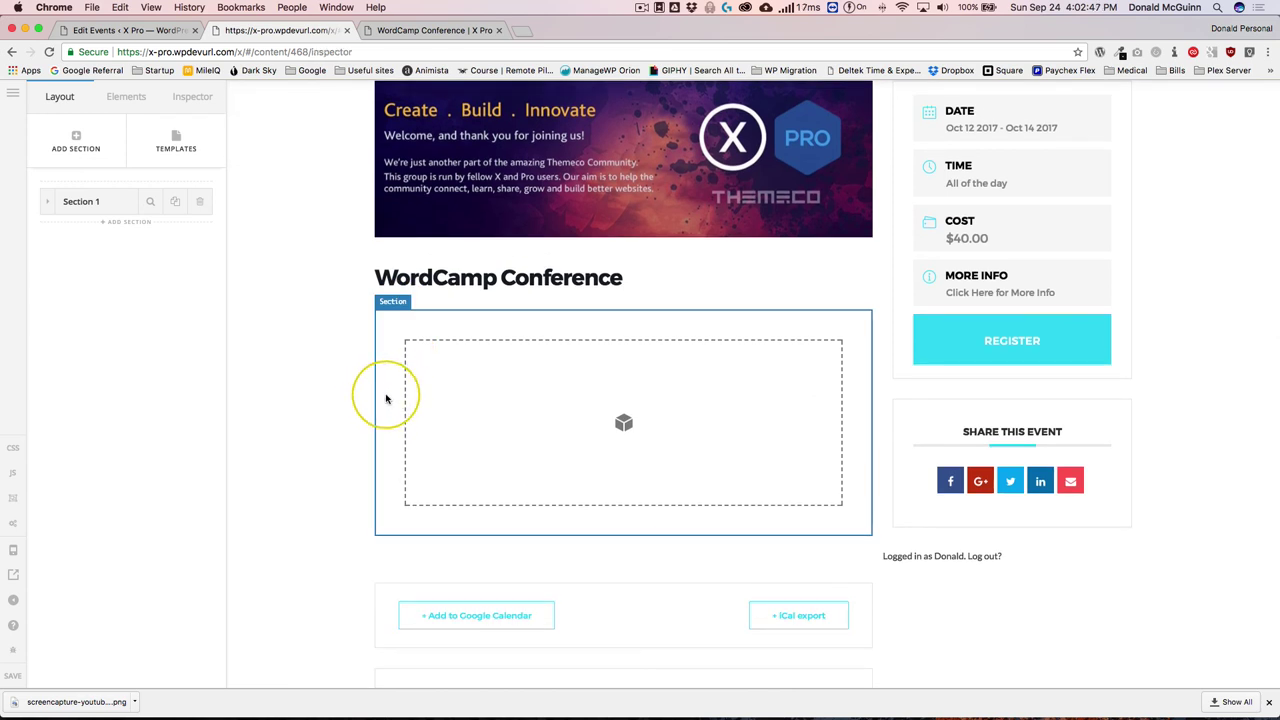
left_click(386, 399)
scroll(125, 495, "down", 6)
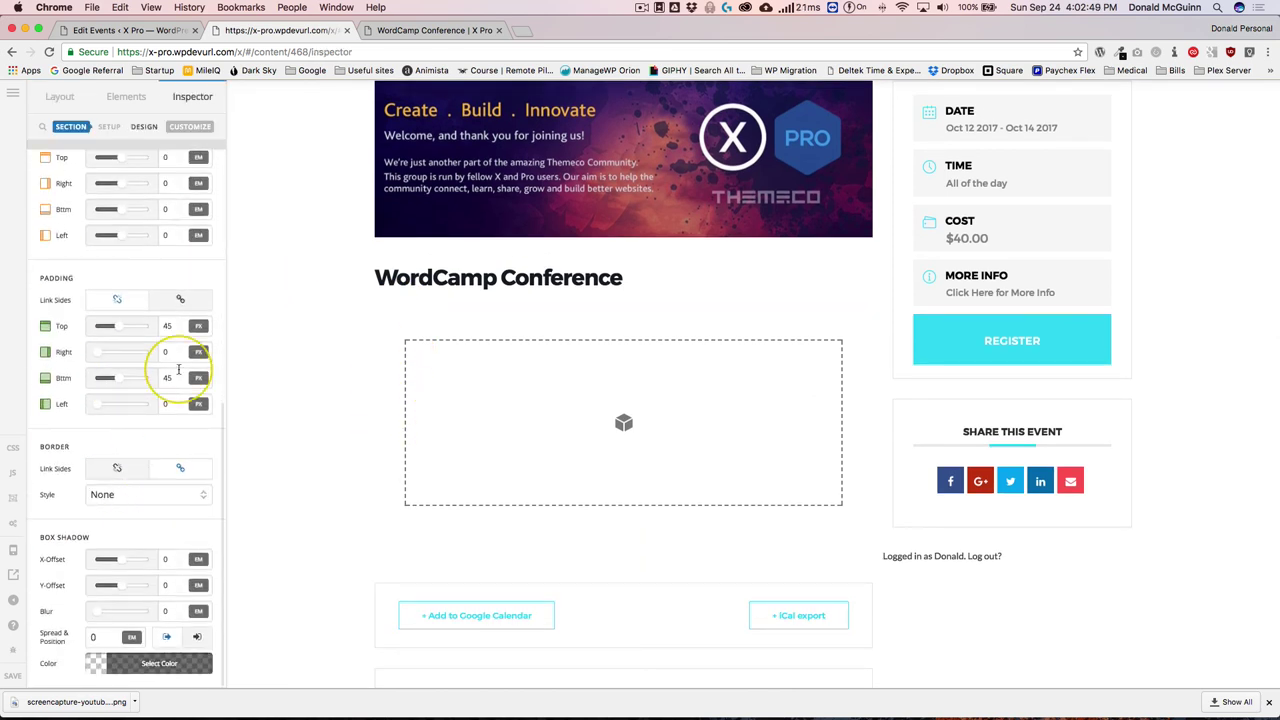
left_click(167, 326)
type("0")
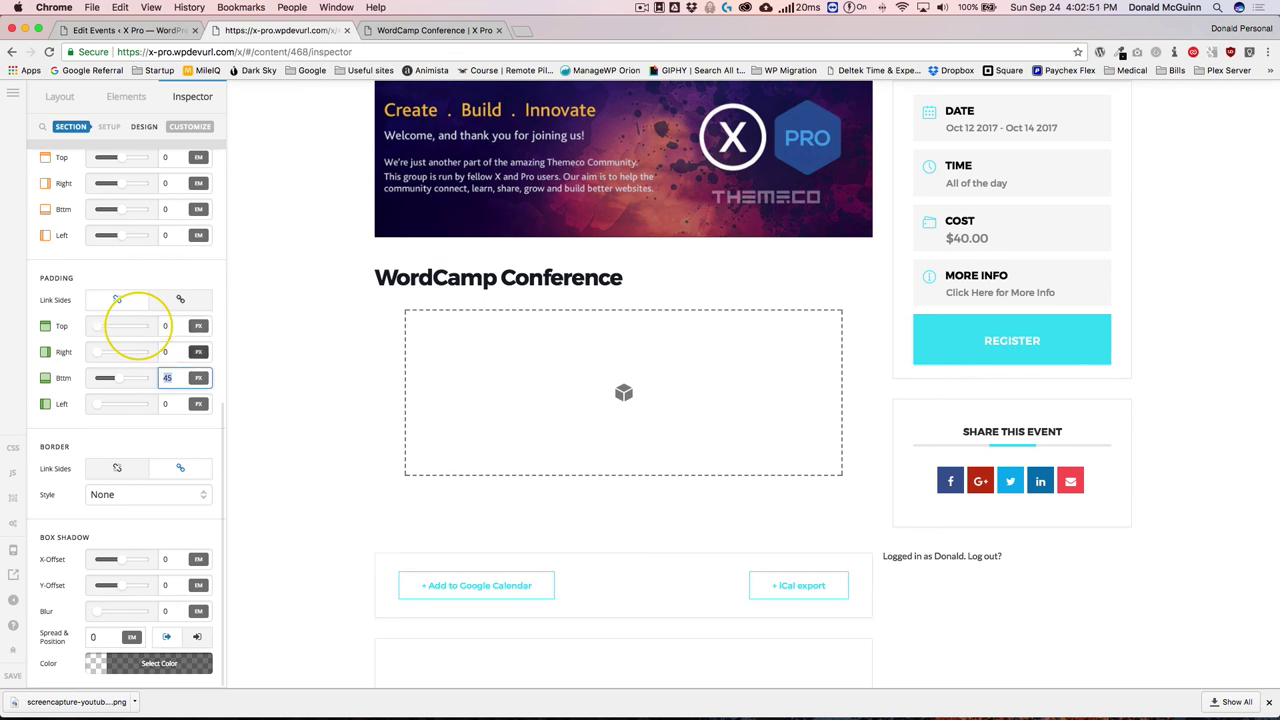
type("0")
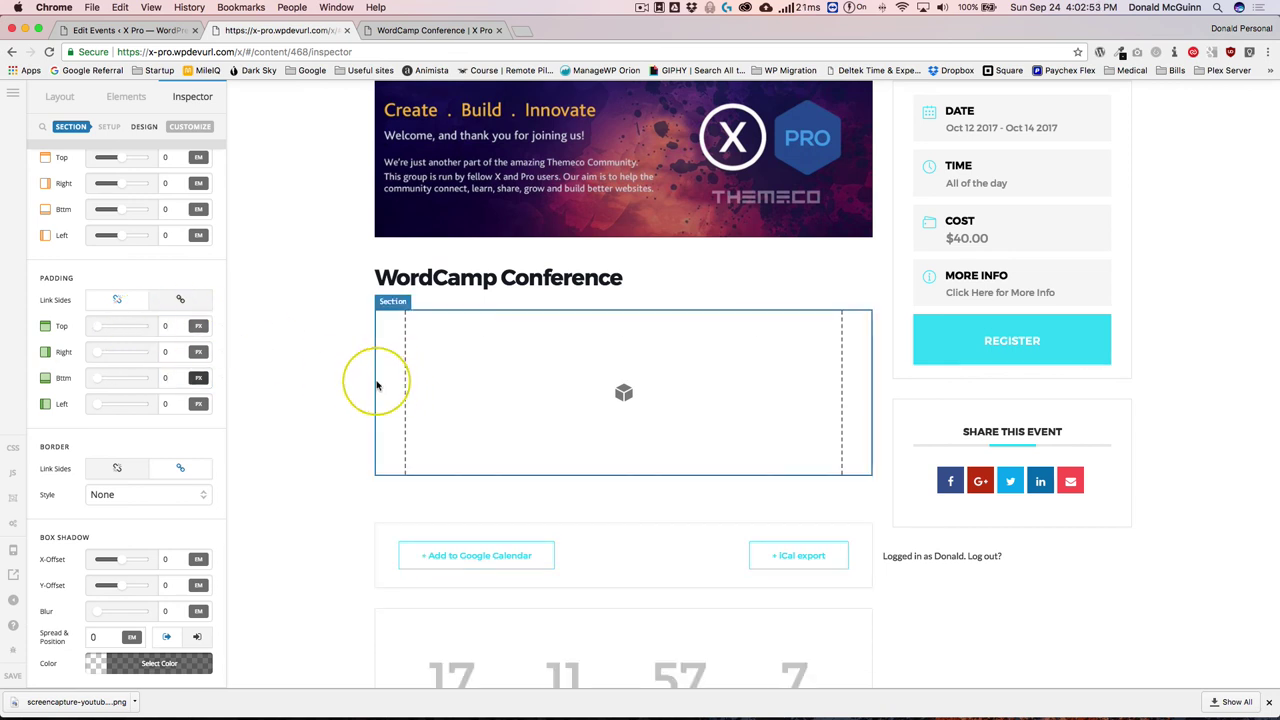
- Turn Row 1's Inner Container off so the row spans the full width
left_click(374, 384)
left_click(103, 204)
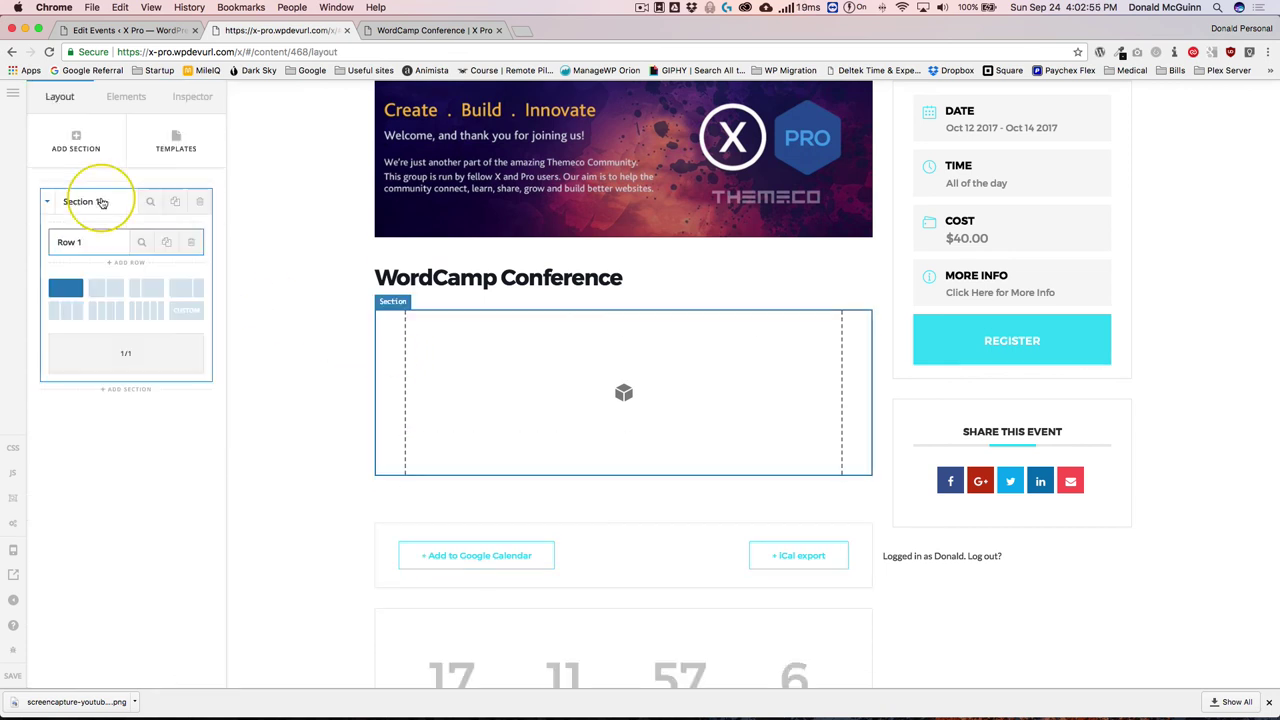
left_click(139, 243)
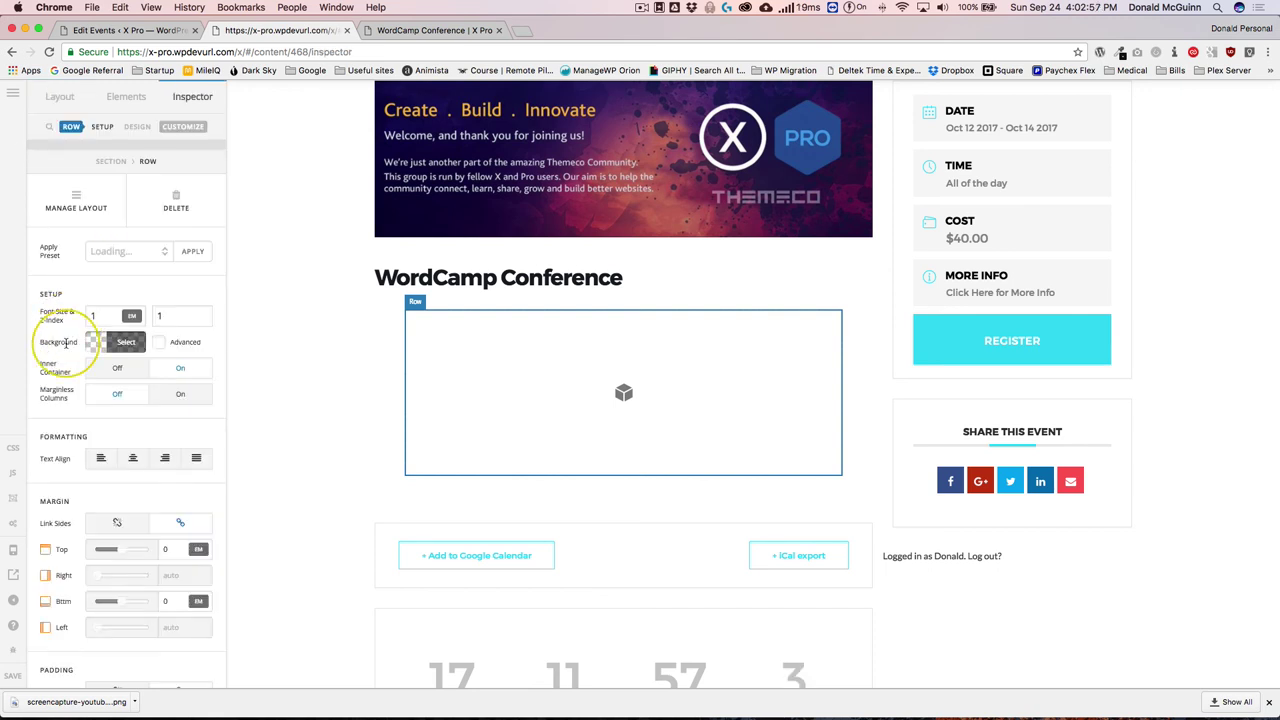
scroll(70, 330, "down", 8)
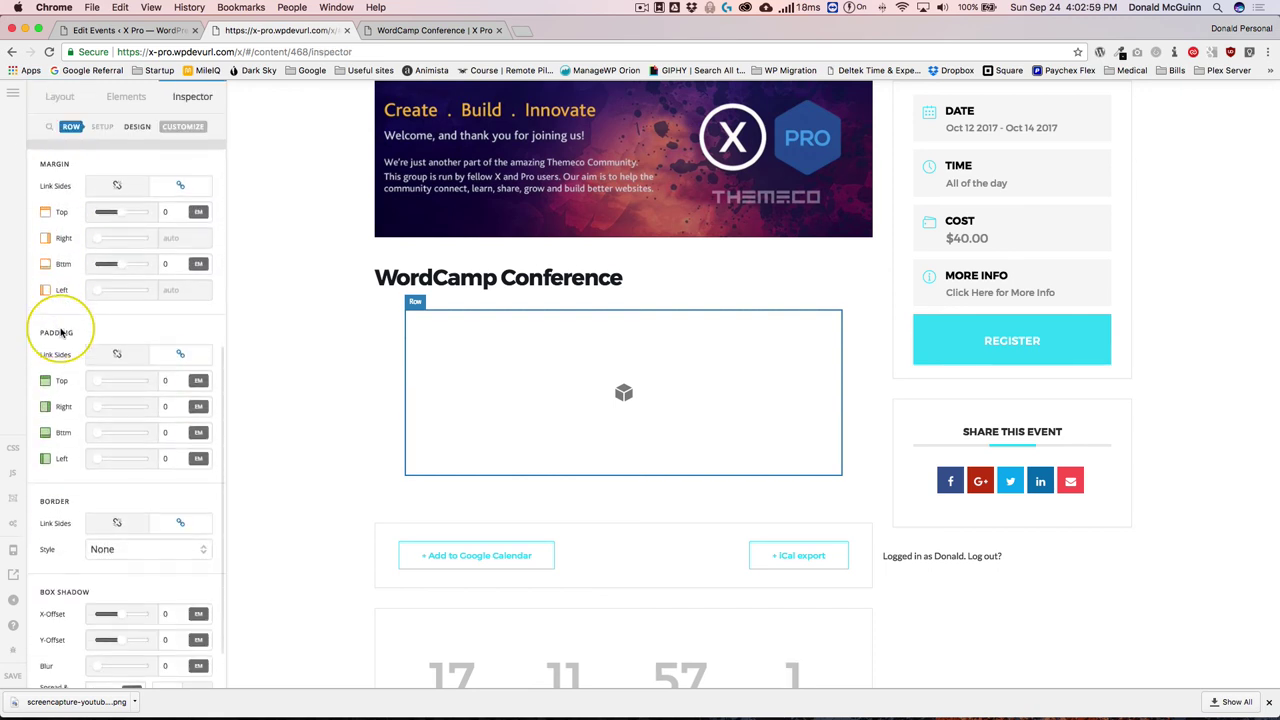
scroll(60, 333, "up", 8)
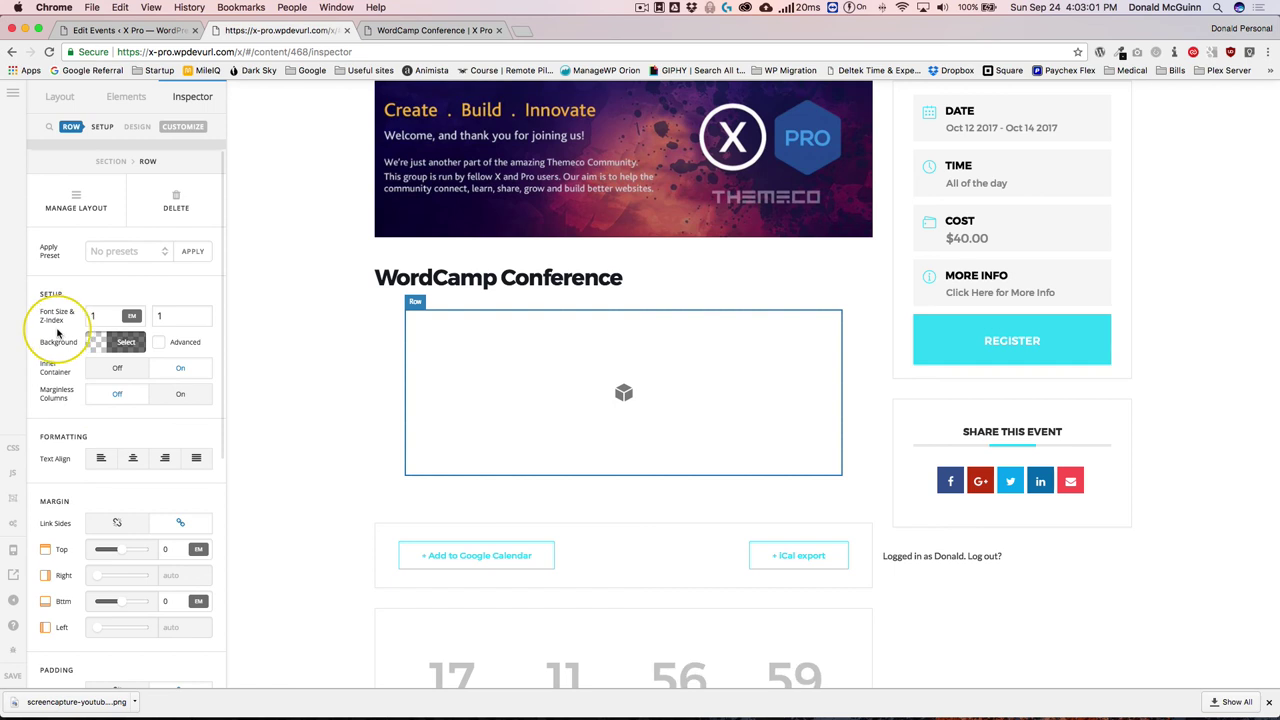
left_click(118, 369)
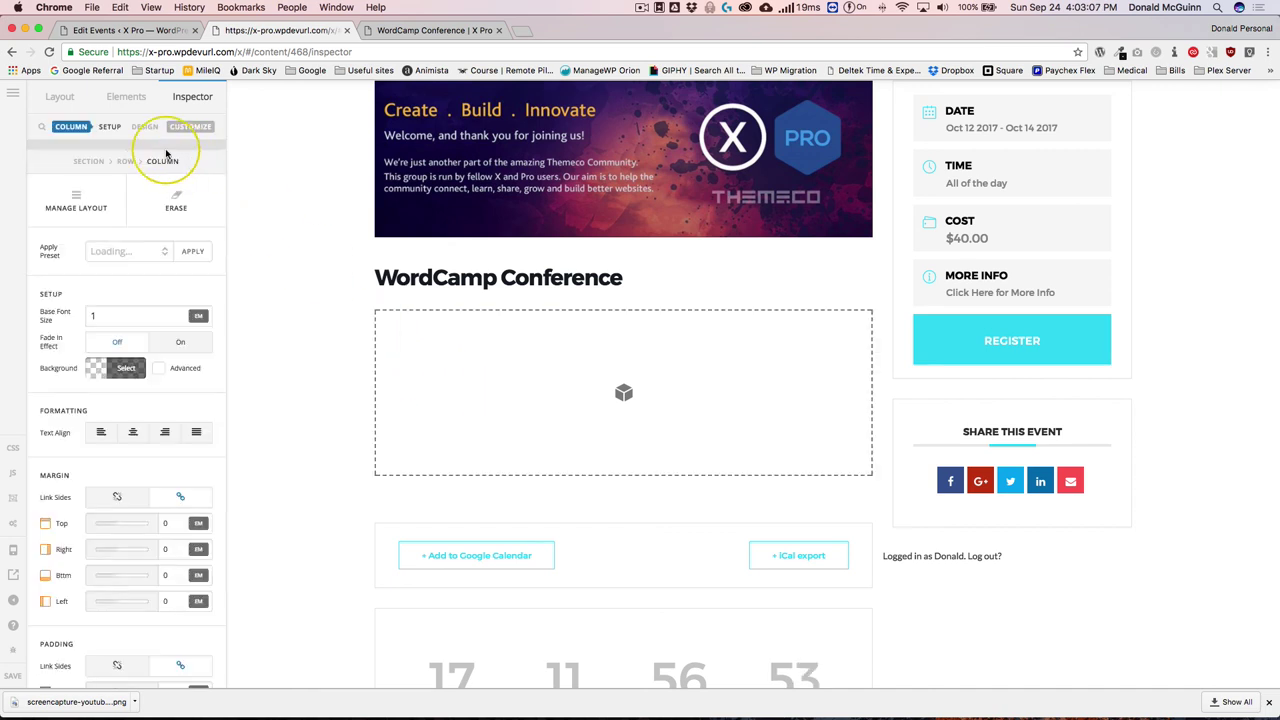
- Drag a Headline, a Text block and a Button element into the section's column, in that order
left_click(136, 102)
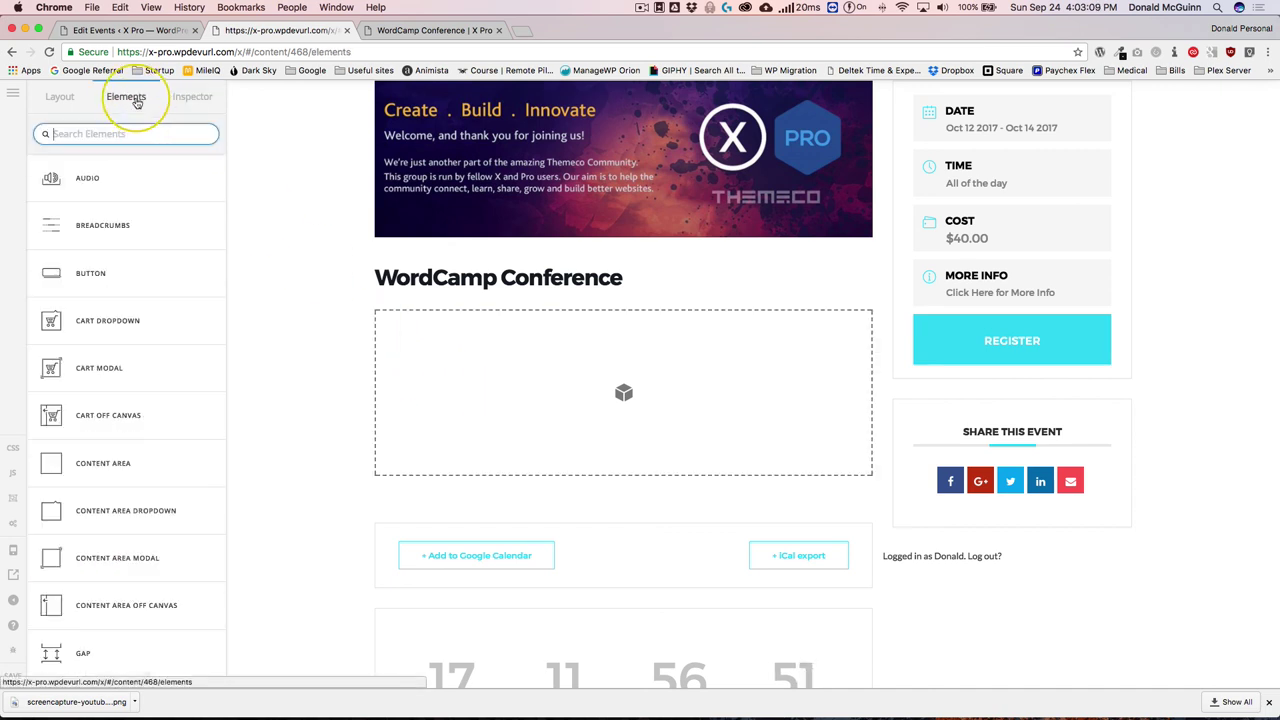
left_click_drag(86, 175, 345, 360)
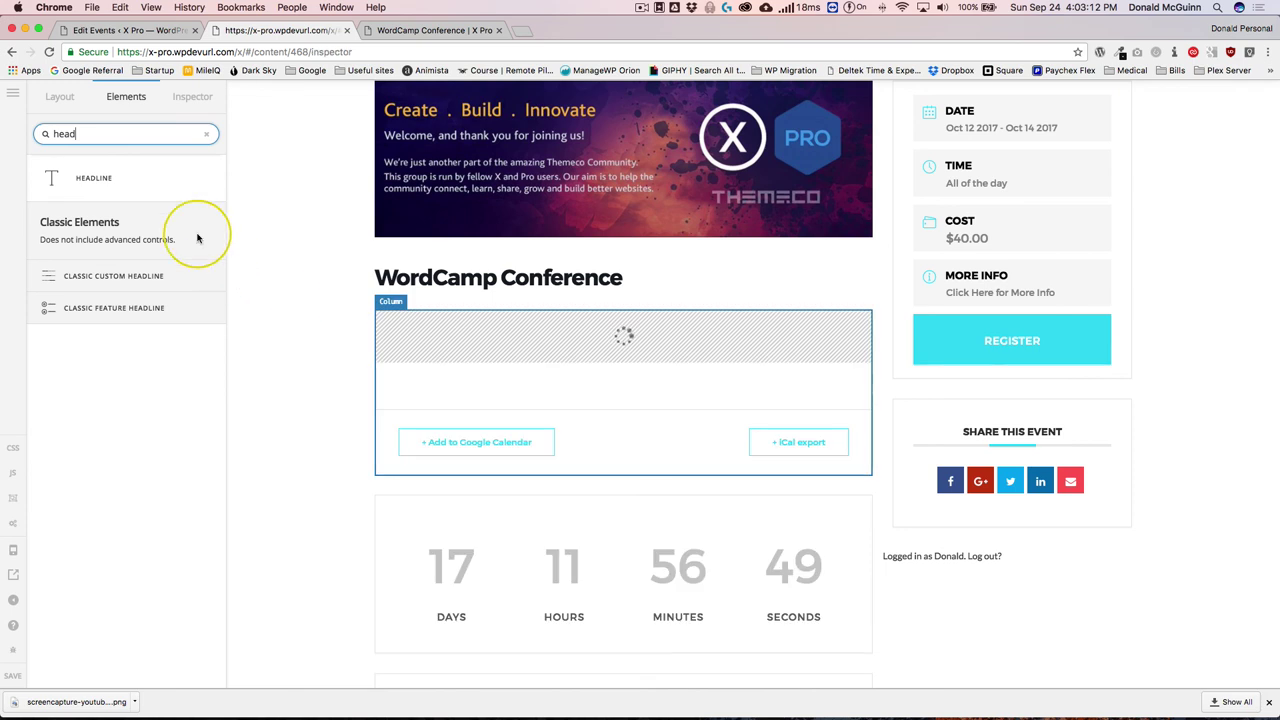
left_click(118, 97)
type("text")
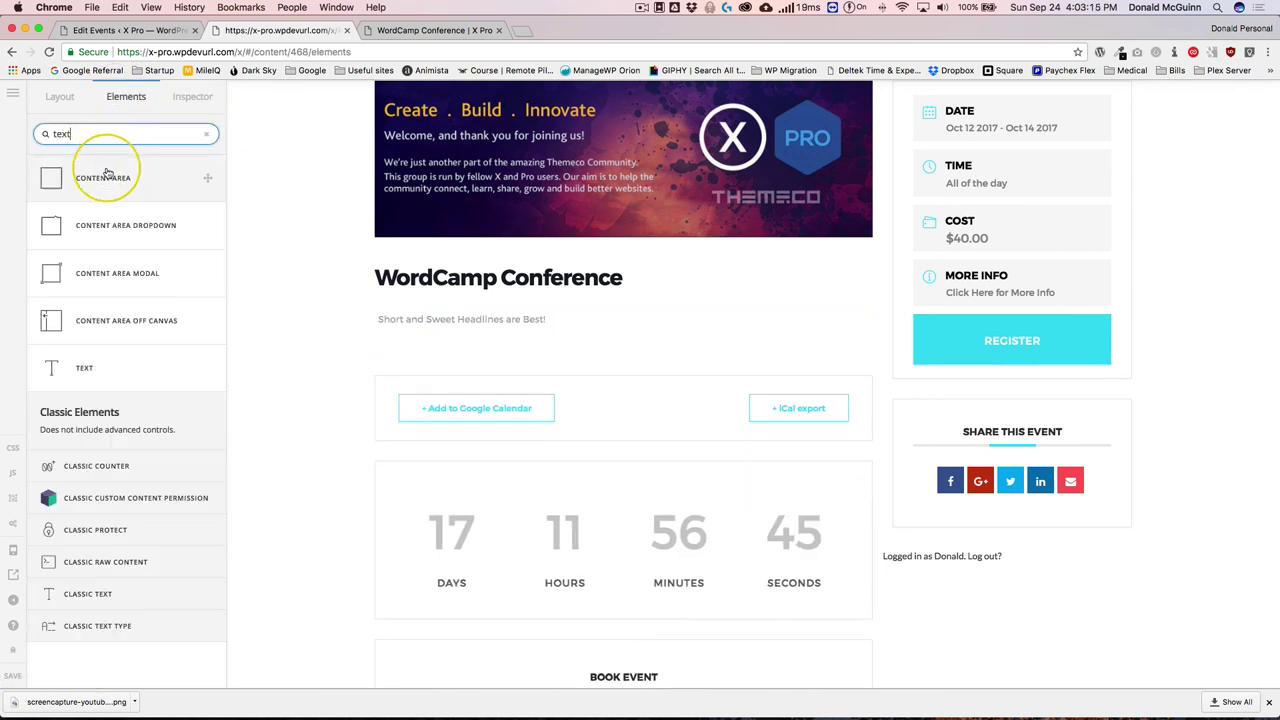
left_click_drag(107, 183, 409, 329)
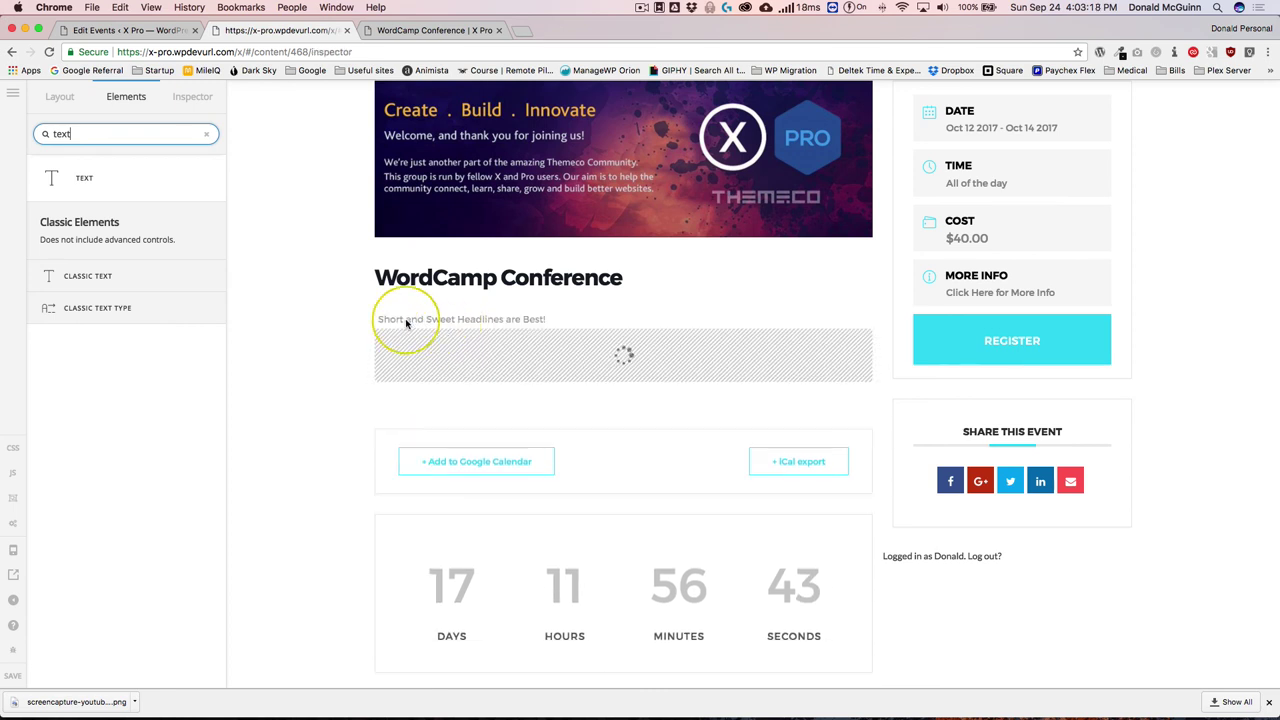
left_click(126, 96)
type("button")
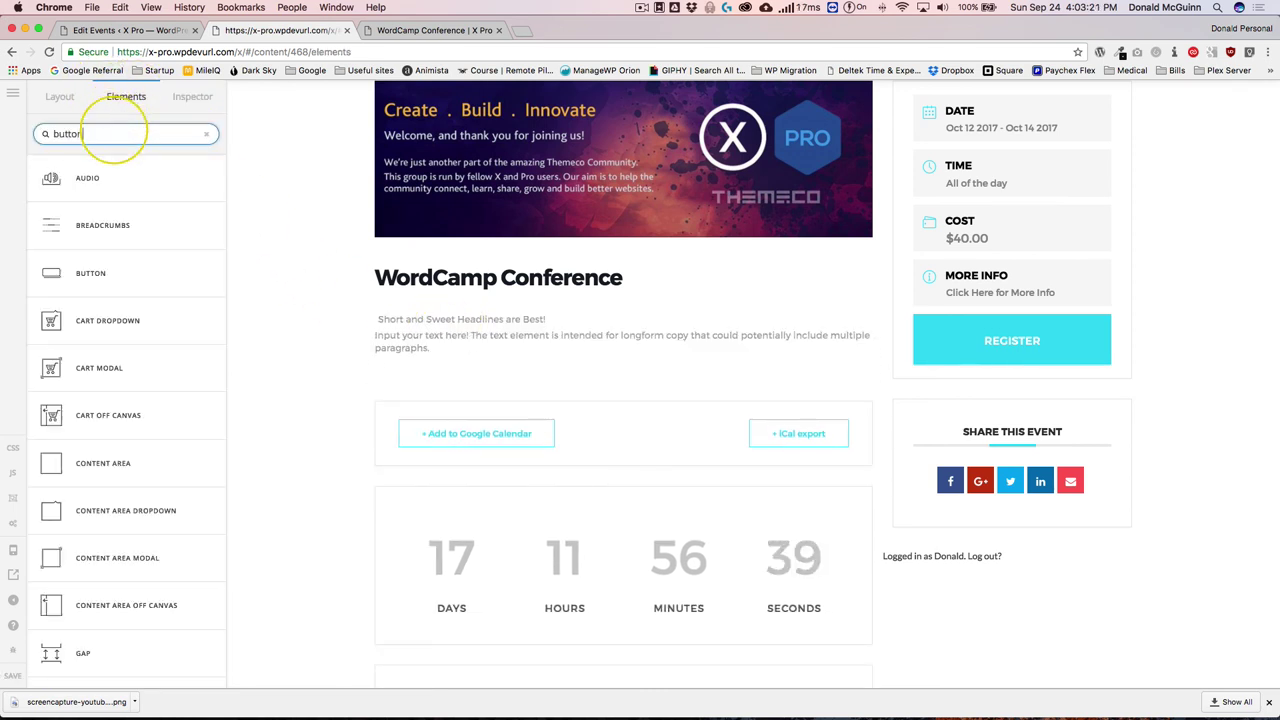
left_click_drag(126, 188, 406, 396)
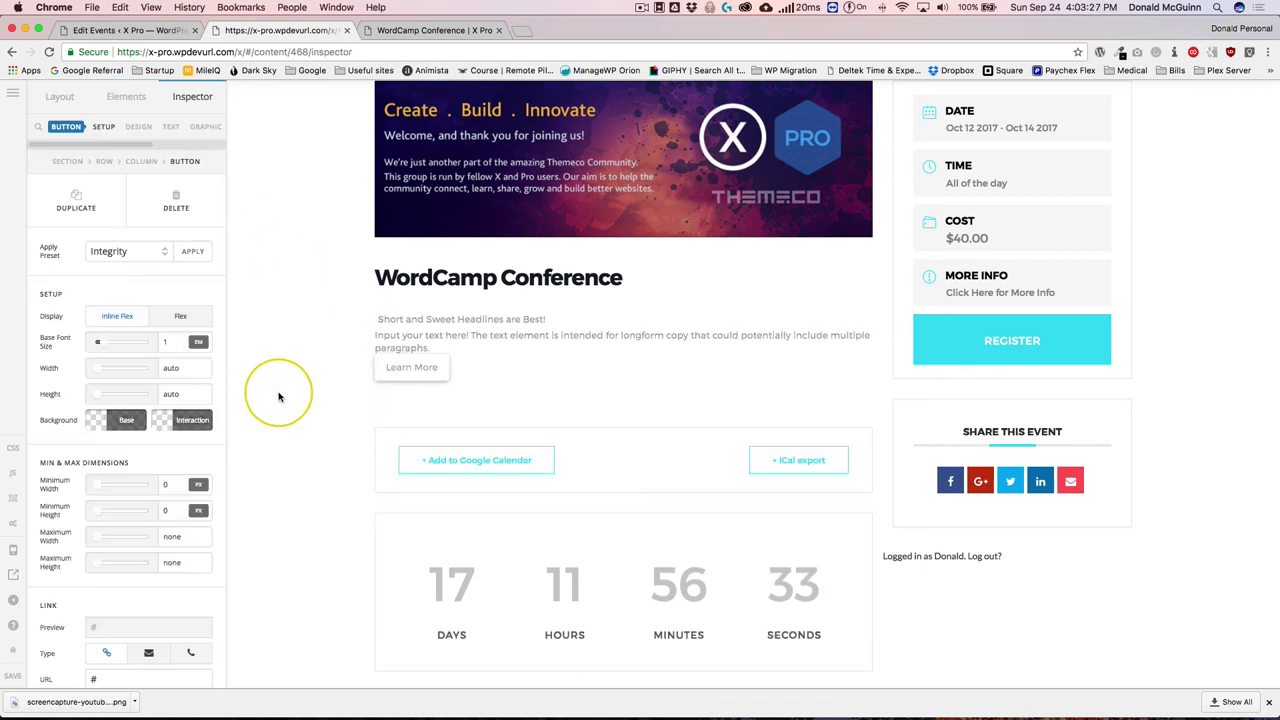
- Save the Pro changes and scroll through the live WordCamp Conference page with its new headline, text and button
left_click(12, 676)
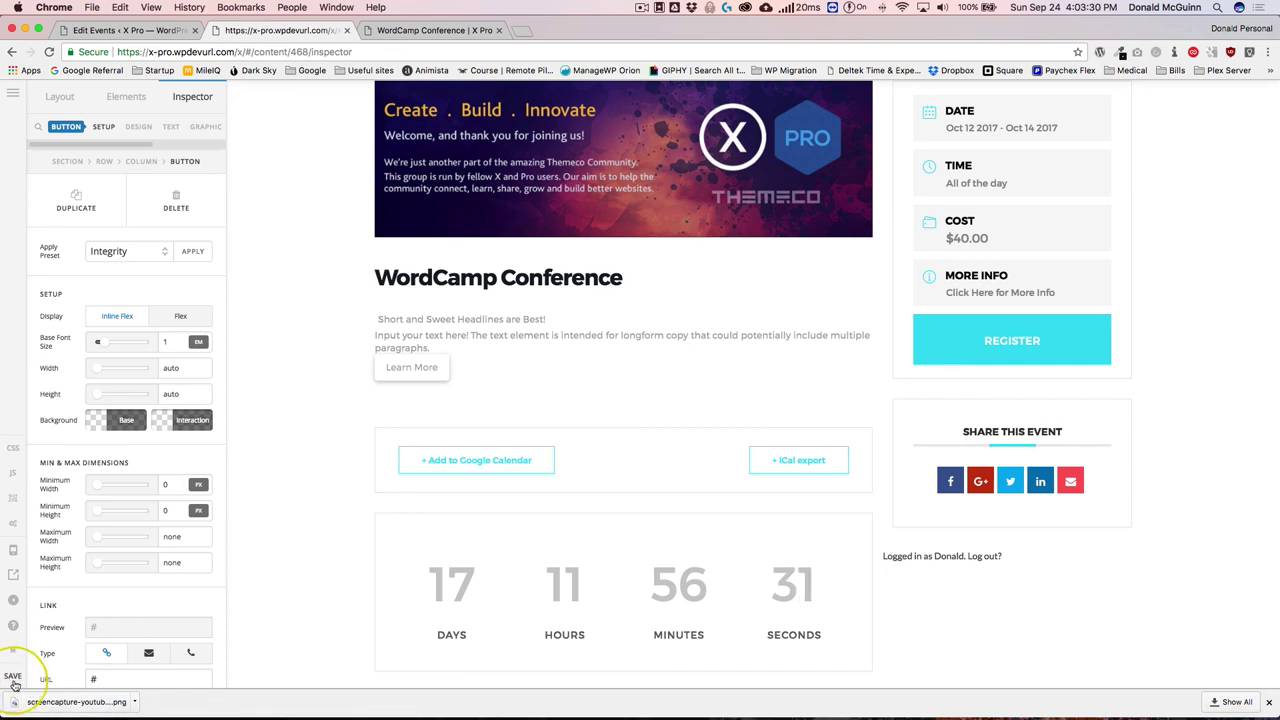
left_click(11, 555)
scroll(252, 341, "down", 2)
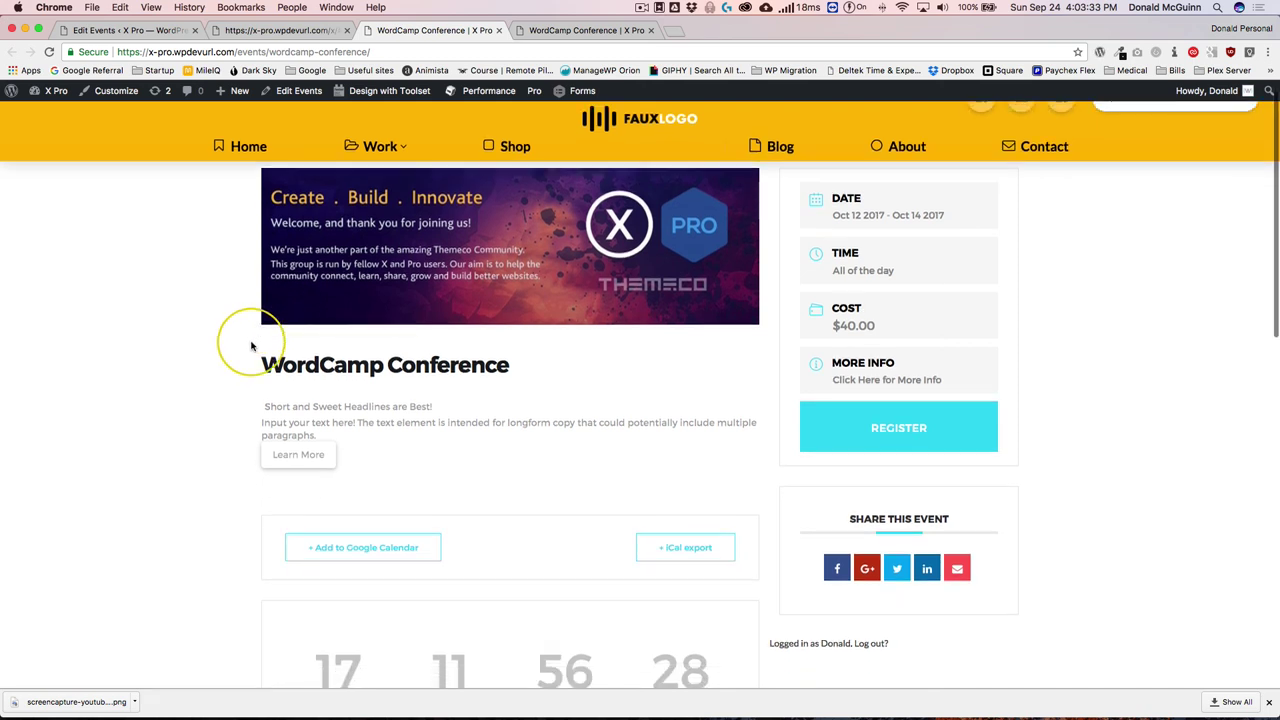
left_click_drag(265, 381, 391, 423)
left_click(161, 398)
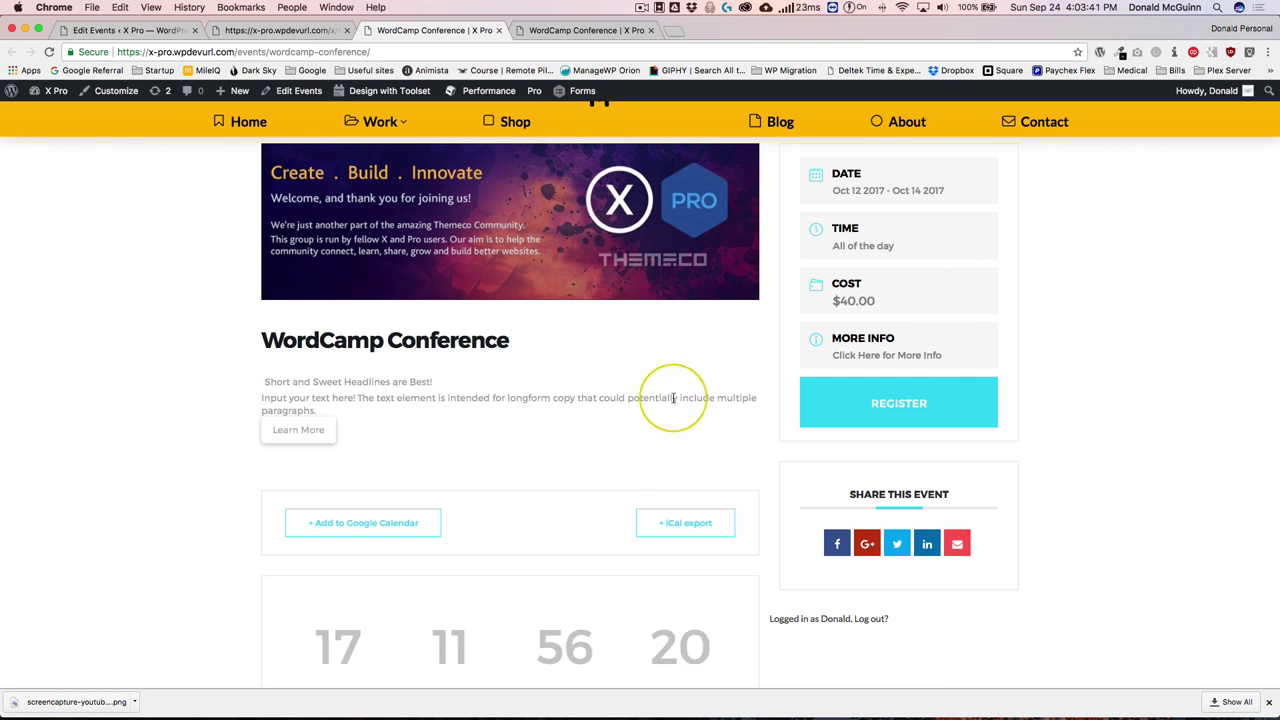
scroll(716, 403, "up", 1)
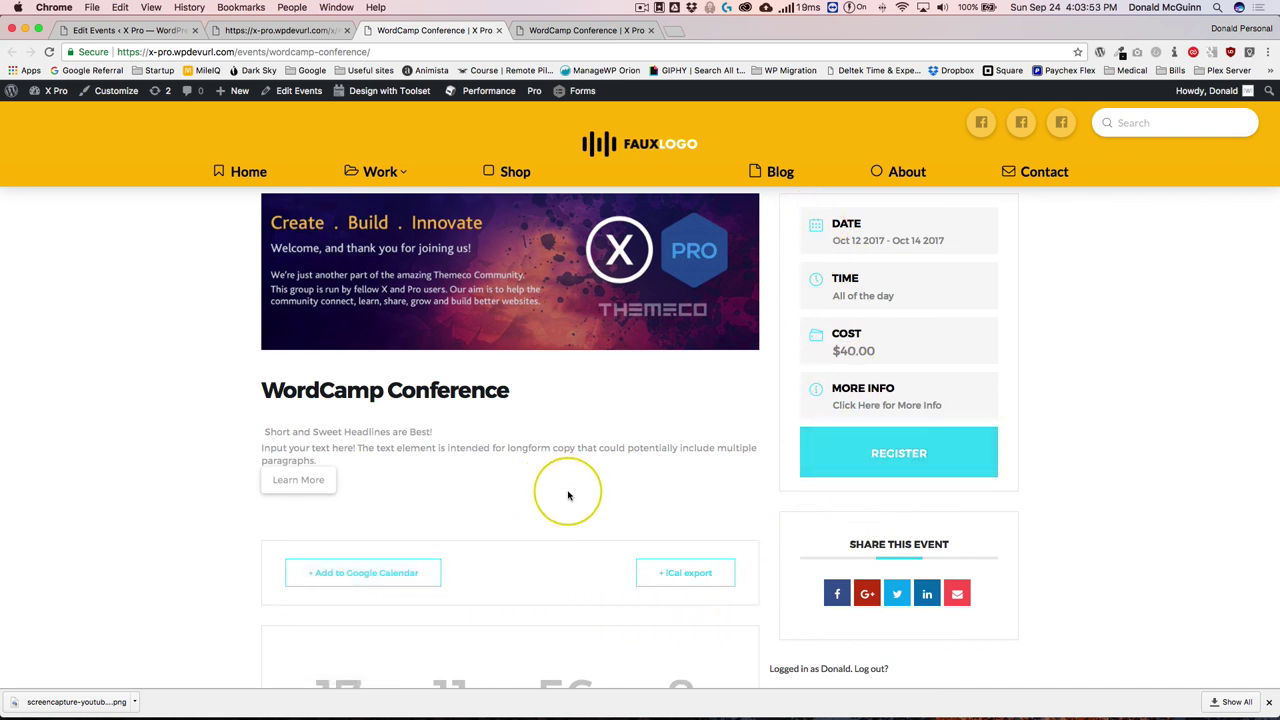
scroll(577, 491, "down", 3)
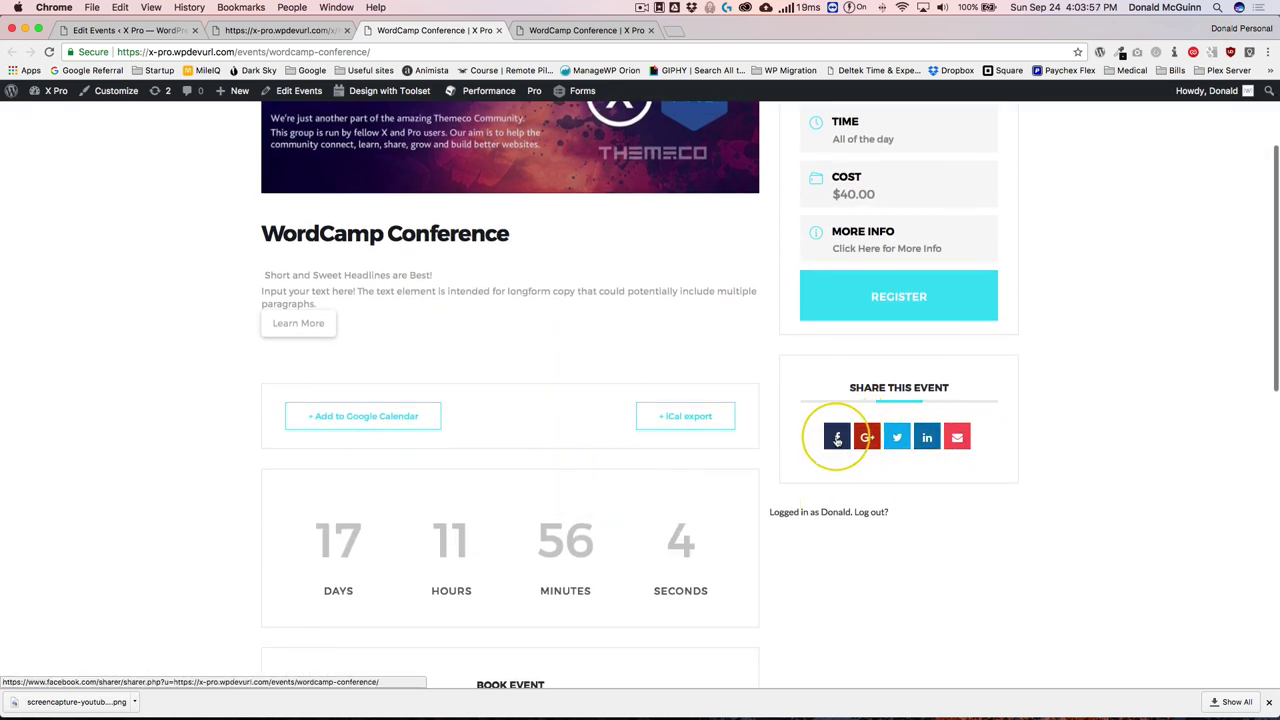
scroll(200, 263, "up", 3)
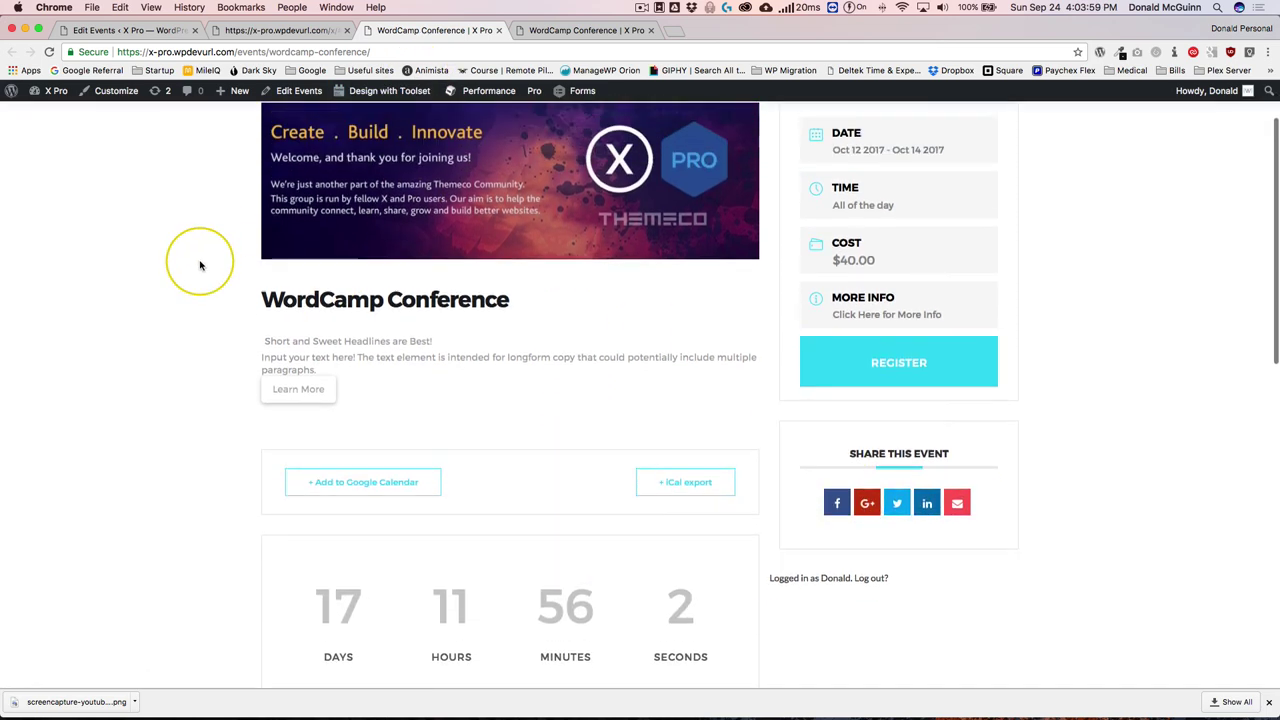